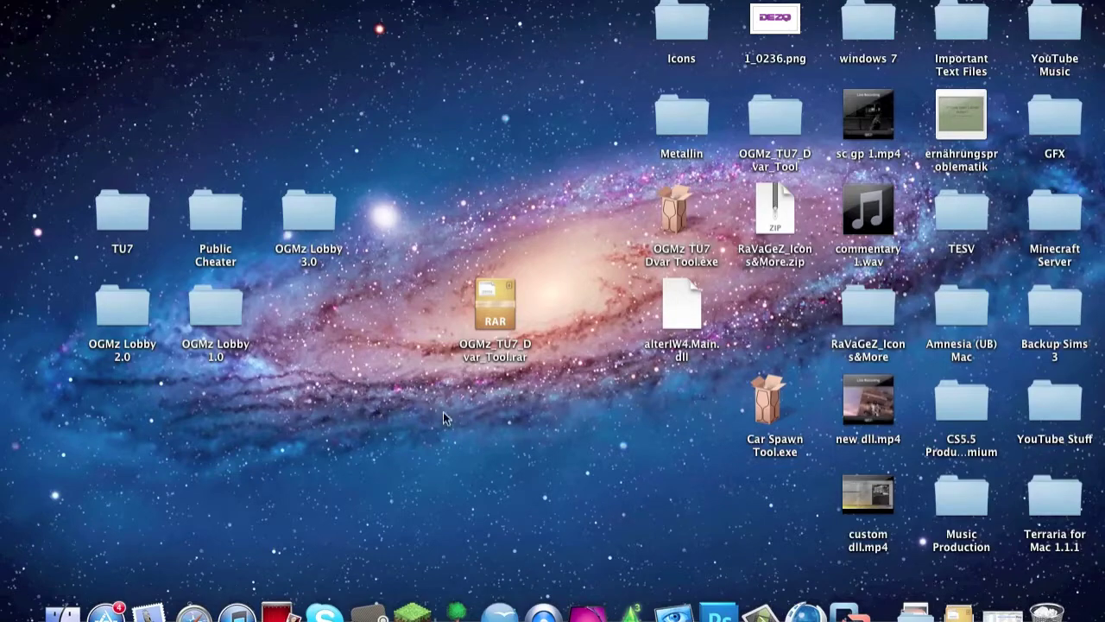
{"action": "left_click_drag", "start_coordinate": [560, 262], "coordinate": [493, 358]}
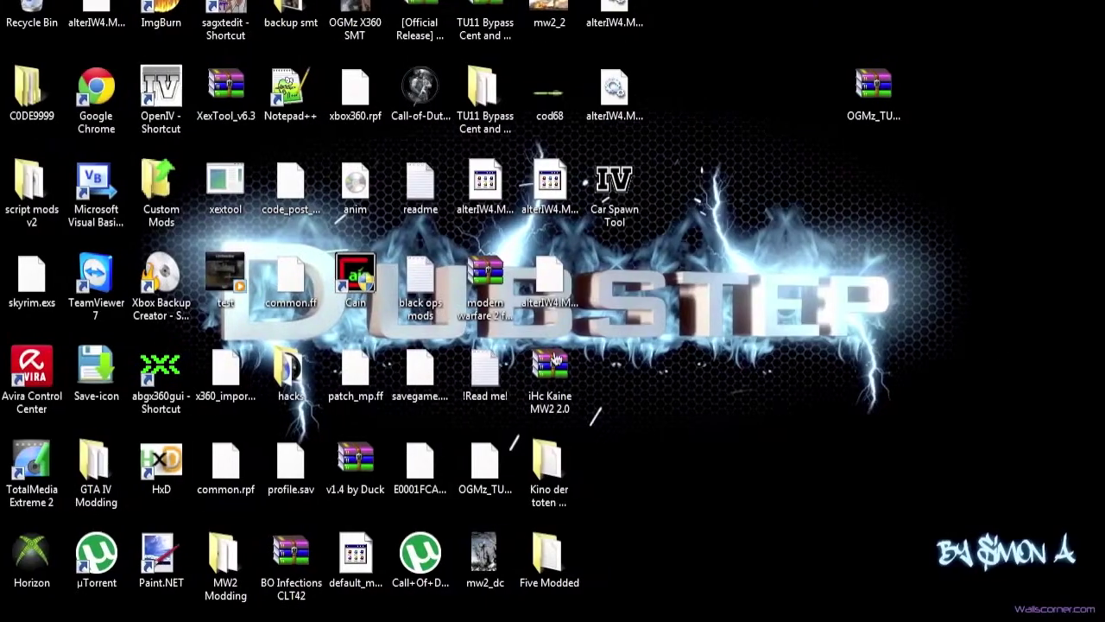
{"action": "left_click_drag", "start_coordinate": [924, 52], "coordinate": [861, 156]}
{"action": "left_click", "coordinate": [857, 147]}
{"action": "left_click", "coordinate": [855, 76]}
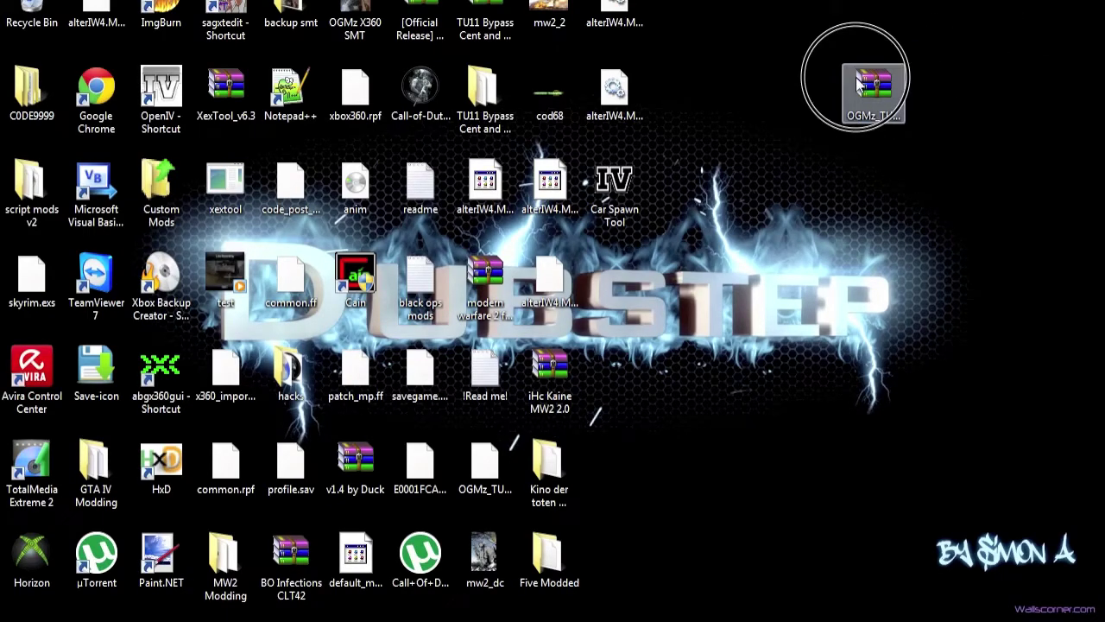
{"action": "left_click", "coordinate": [795, 115]}
{"action": "left_click_drag", "start_coordinate": [958, 37], "coordinate": [844, 188]}
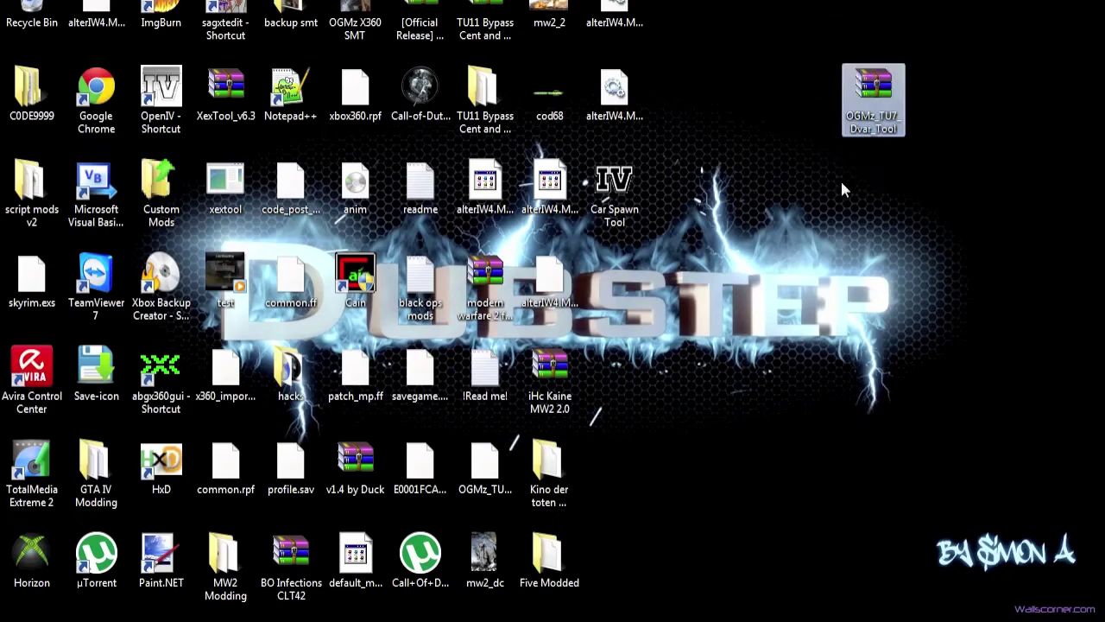
{"action": "left_click", "coordinate": [845, 188]}
{"action": "left_click_drag", "start_coordinate": [856, 82], "coordinate": [913, 112]}
{"action": "left_click", "coordinate": [965, 118]}
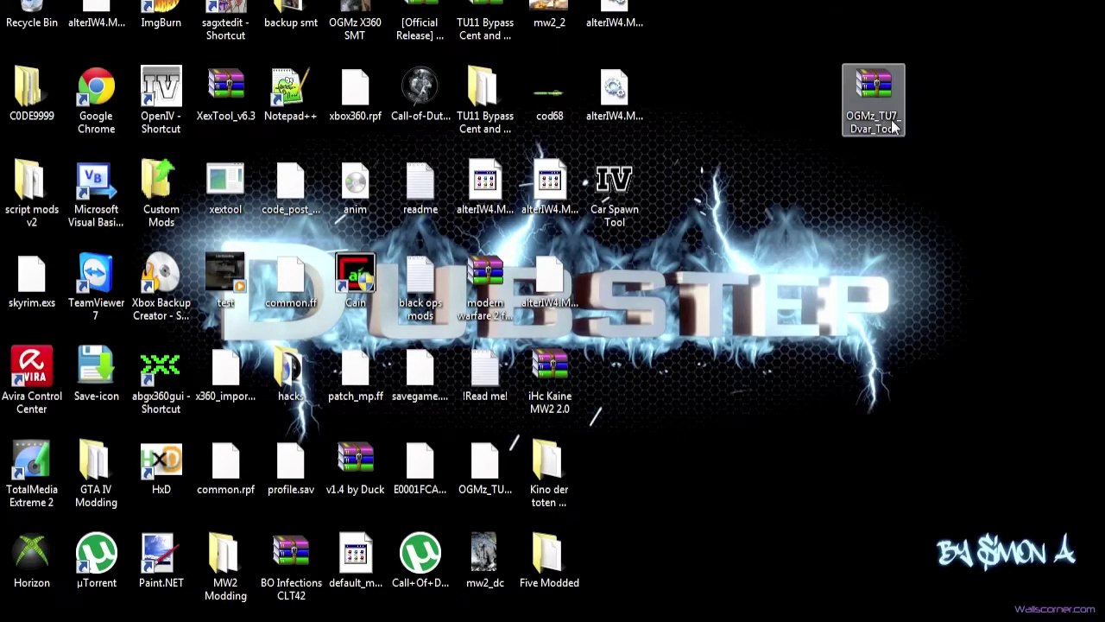
{"action": "left_click", "coordinate": [637, 91]}
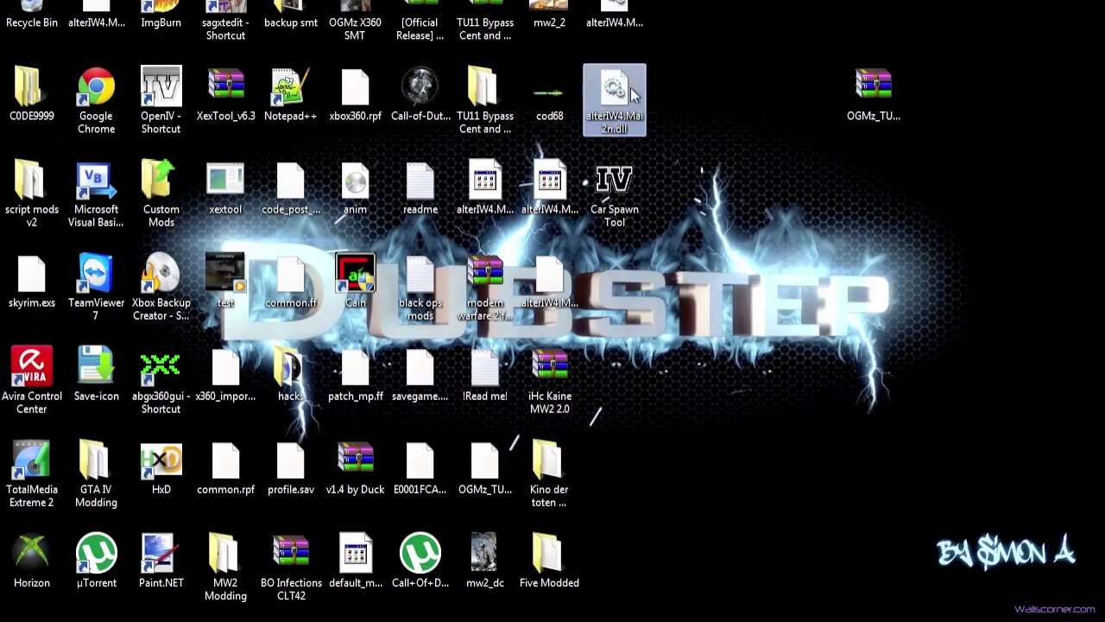
{"action": "left_click", "coordinate": [622, 9]}
{"action": "left_click_drag", "start_coordinate": [932, 36], "coordinate": [845, 164]}
{"action": "left_click", "coordinate": [844, 166]}
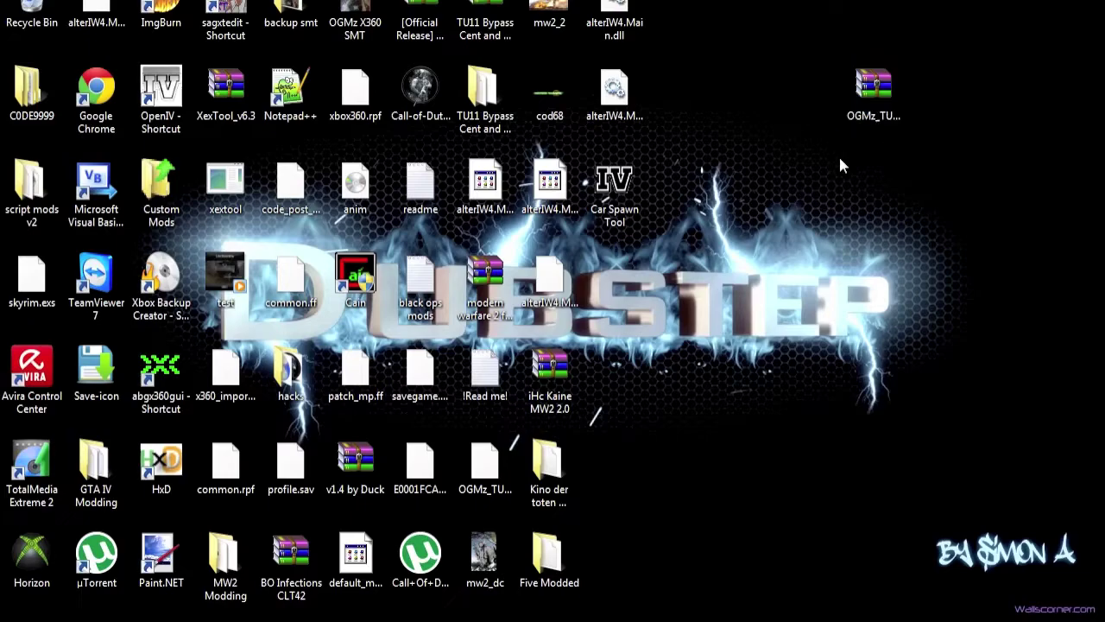
{"action": "left_click", "coordinate": [864, 82]}
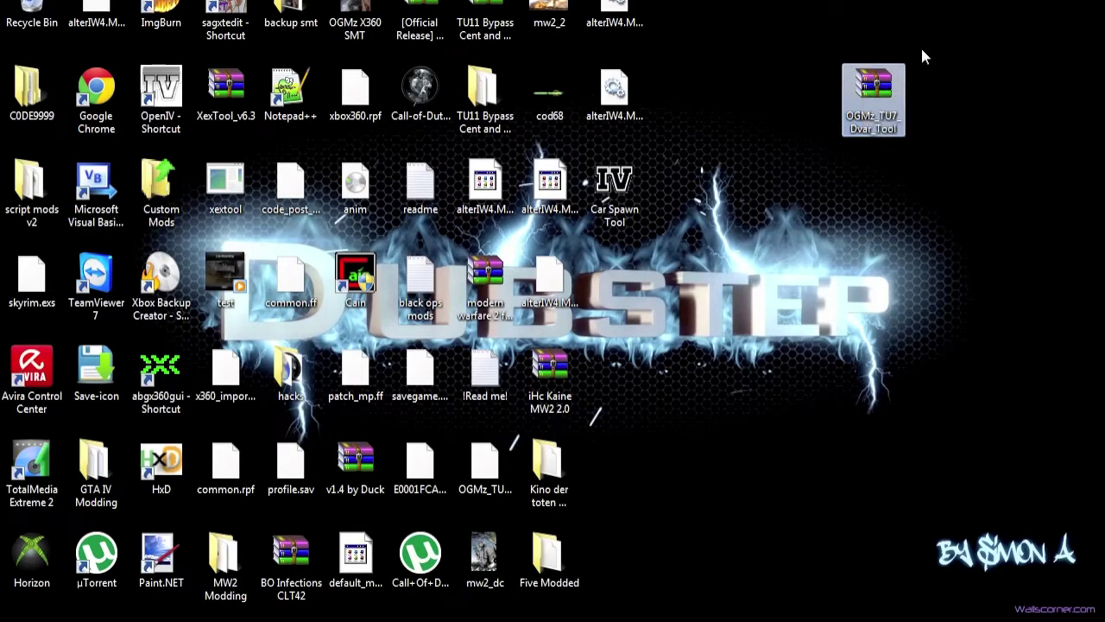
{"action": "left_click_drag", "start_coordinate": [922, 57], "coordinate": [803, 177]}
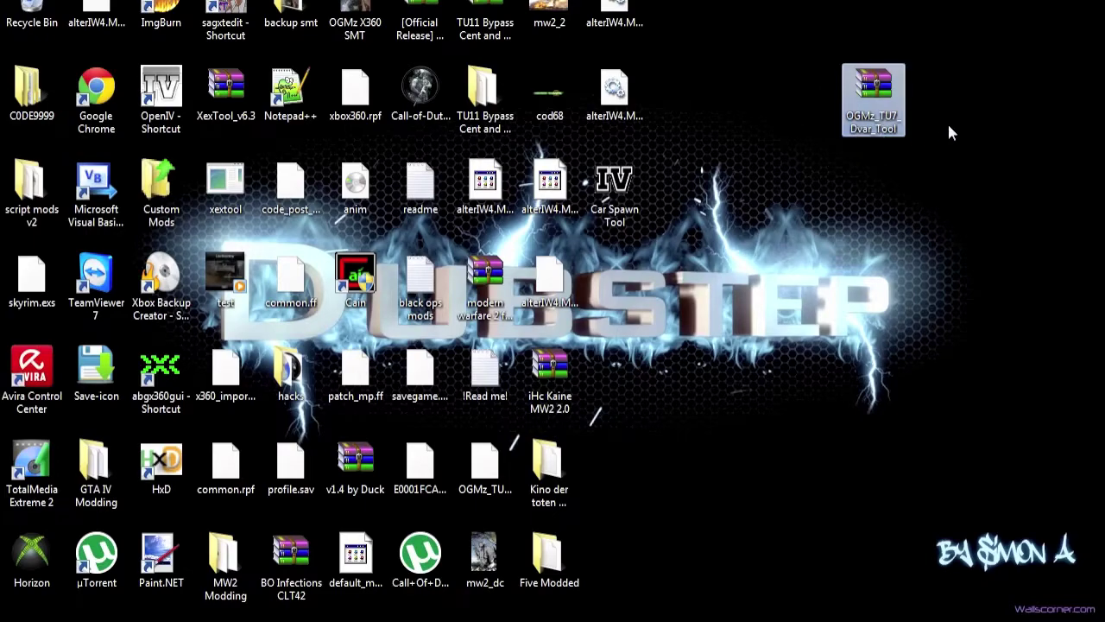
- Extract the OGMz_TU7_Dvar_Tool archive directly onto the desktop, entering the archive password
{"action": "right_click", "coordinate": [875, 85]}
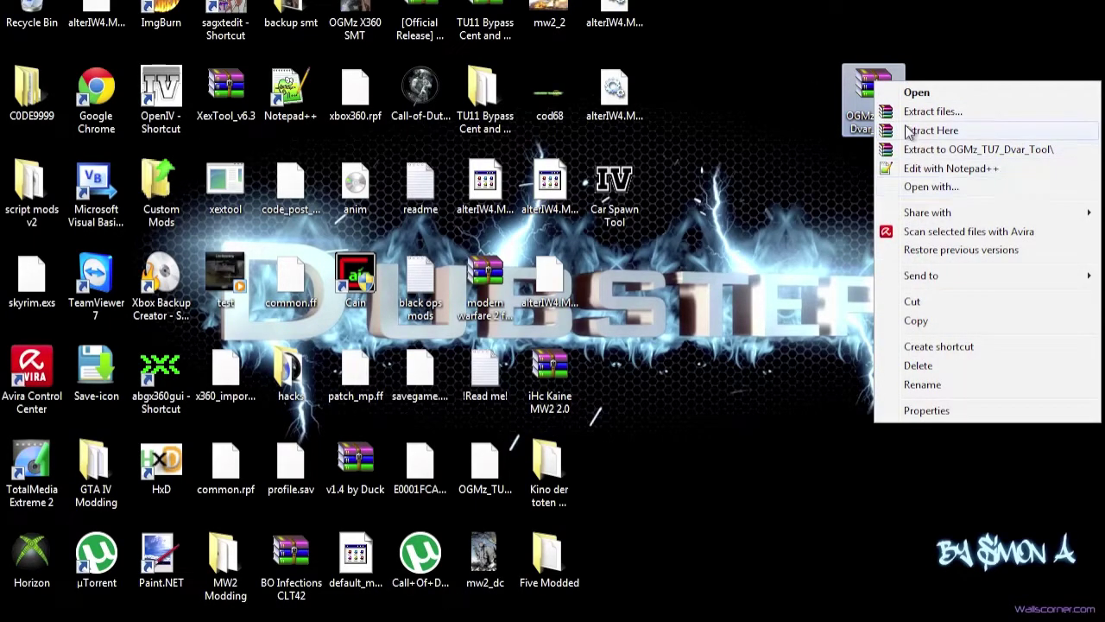
{"action": "left_click", "coordinate": [908, 130]}
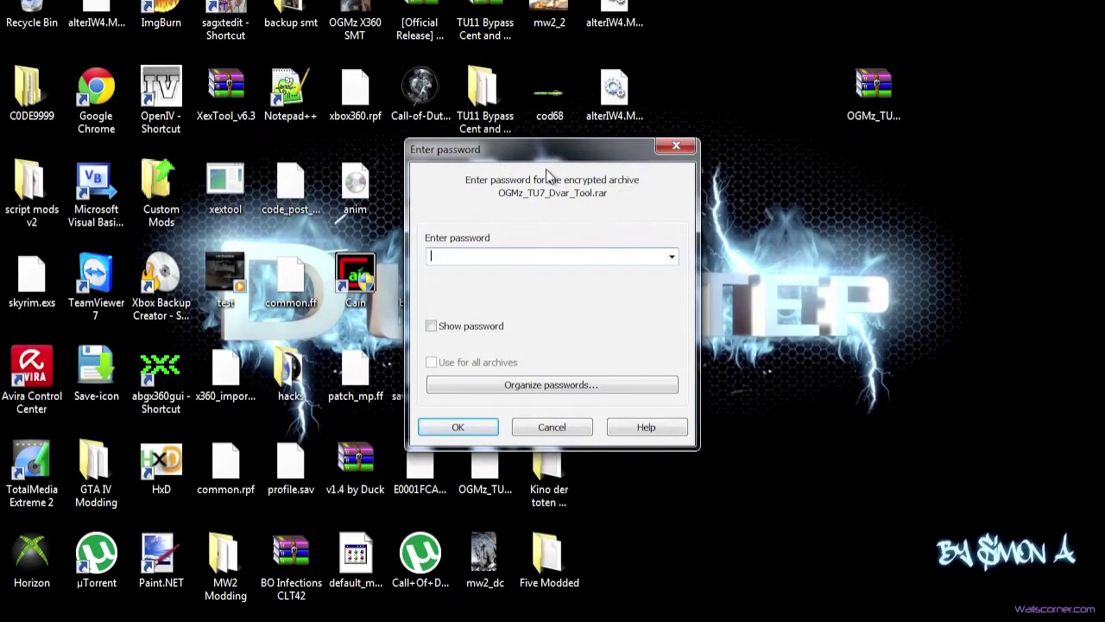
{"action": "type", "text": "a"}
{"action": "key", "text": "Return"}
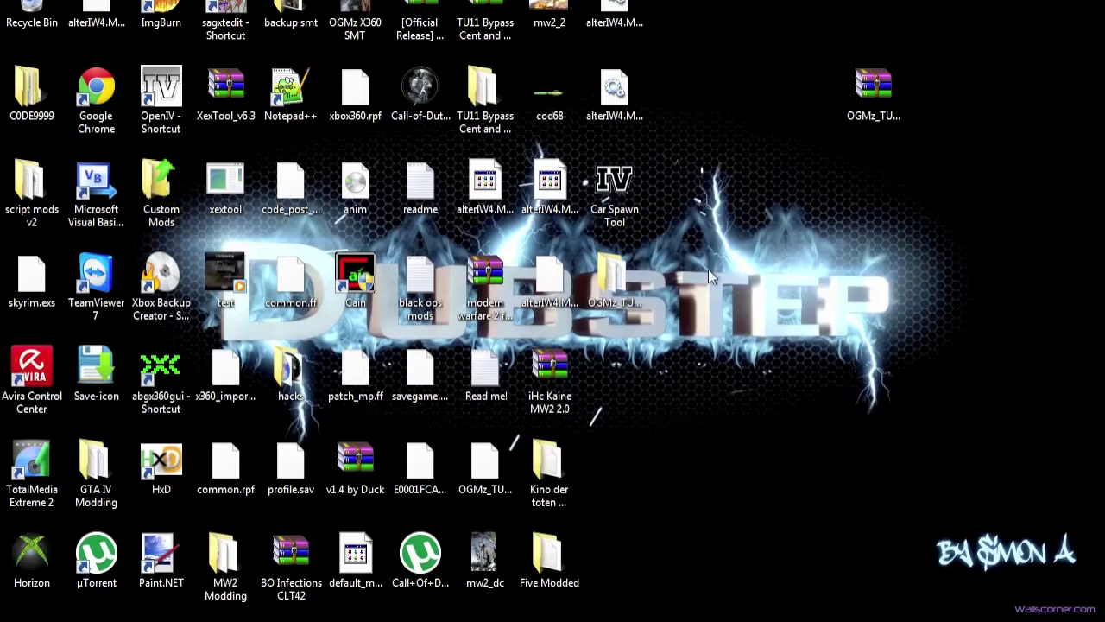
- Open the extracted OGMz_TU7_Dvar_Tool folder and look over the files it contains
{"action": "left_click", "coordinate": [605, 290]}
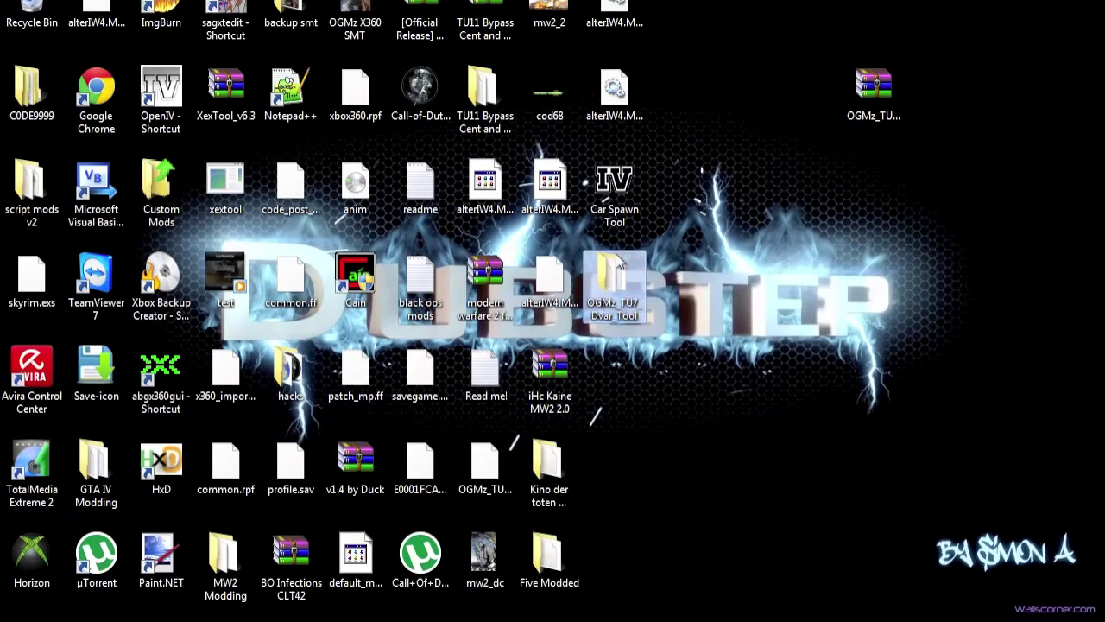
{"action": "double_click", "coordinate": [616, 261]}
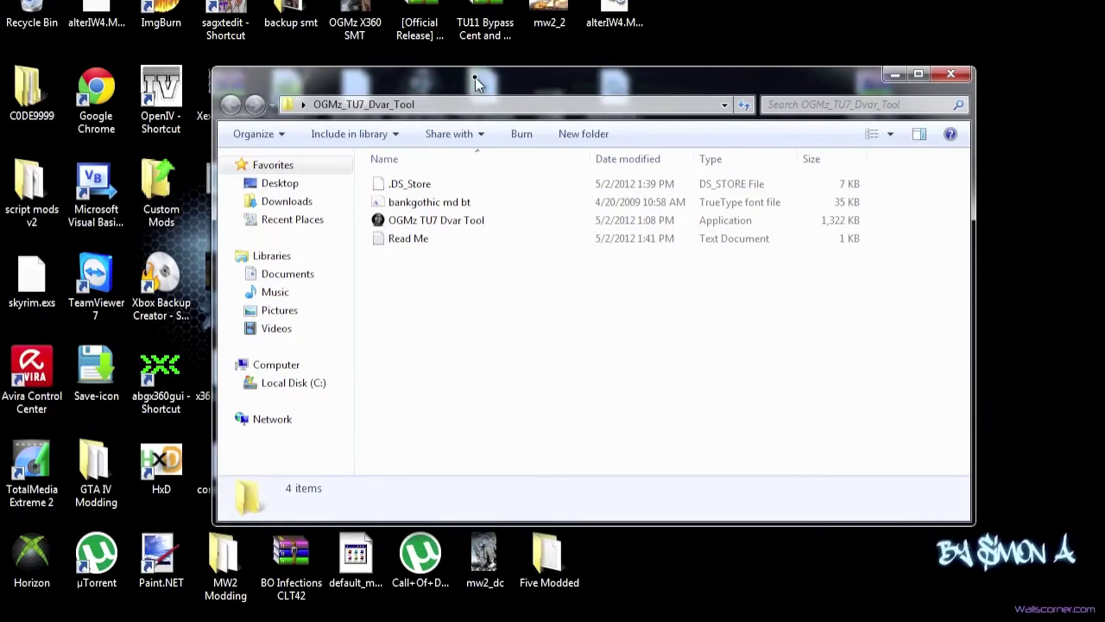
{"action": "left_click_drag", "start_coordinate": [466, 281], "coordinate": [464, 164]}
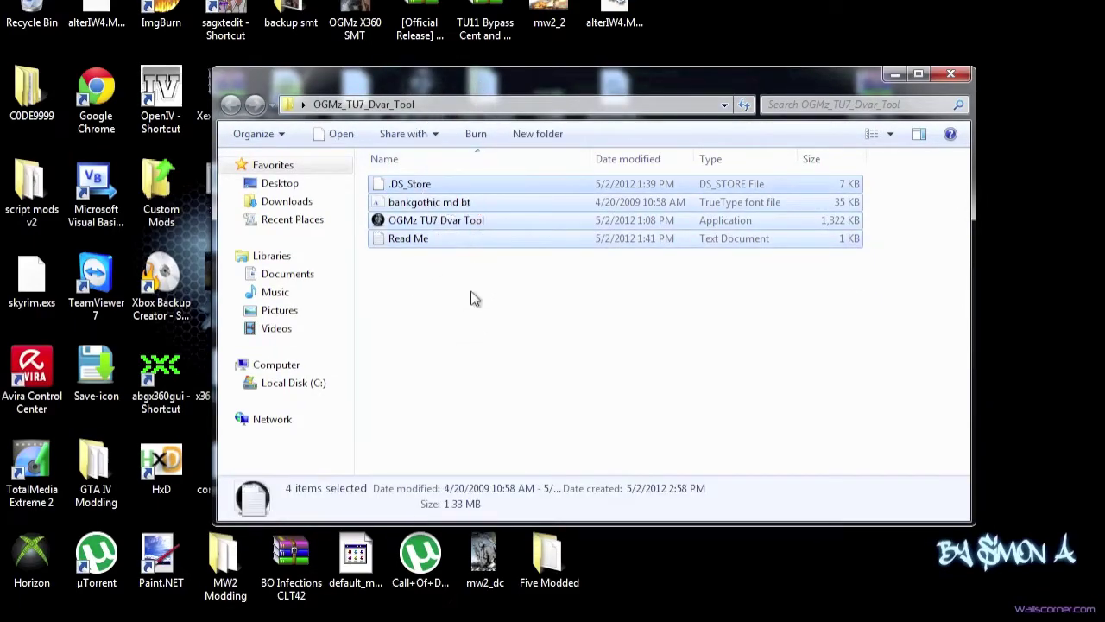
{"action": "left_click", "coordinate": [424, 264]}
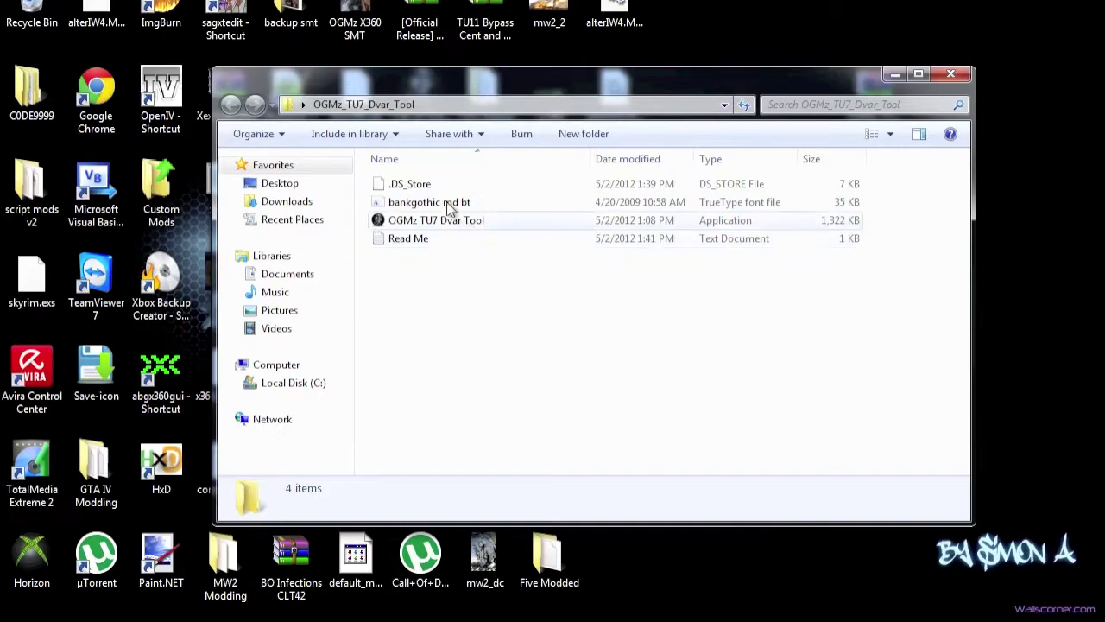
{"action": "left_click", "coordinate": [432, 202]}
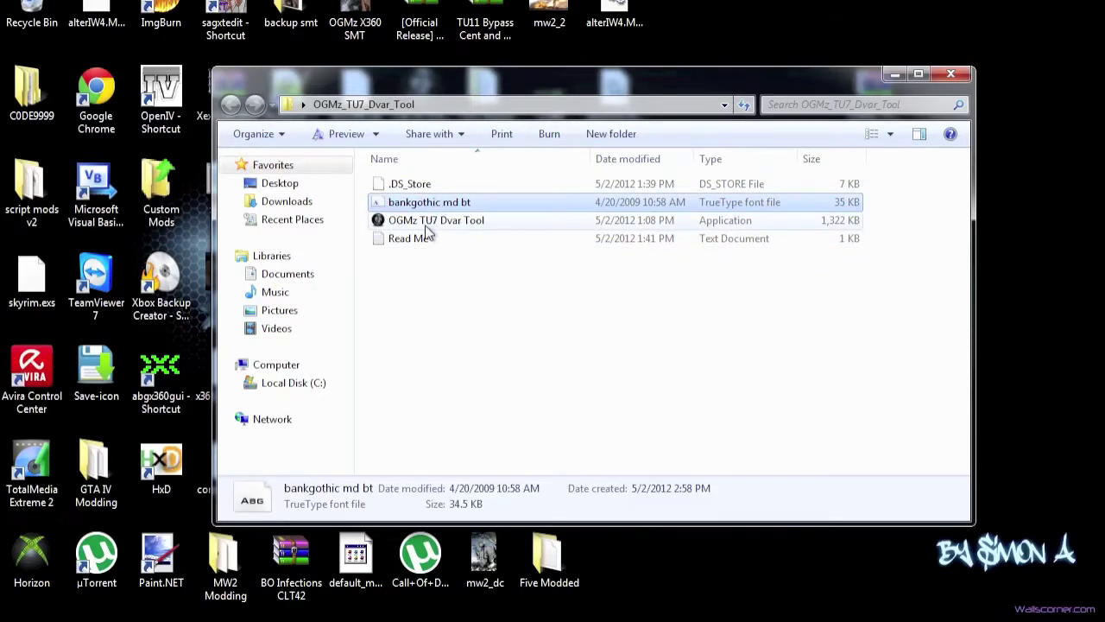
{"action": "left_click", "coordinate": [411, 238]}
{"action": "left_click", "coordinate": [411, 223]}
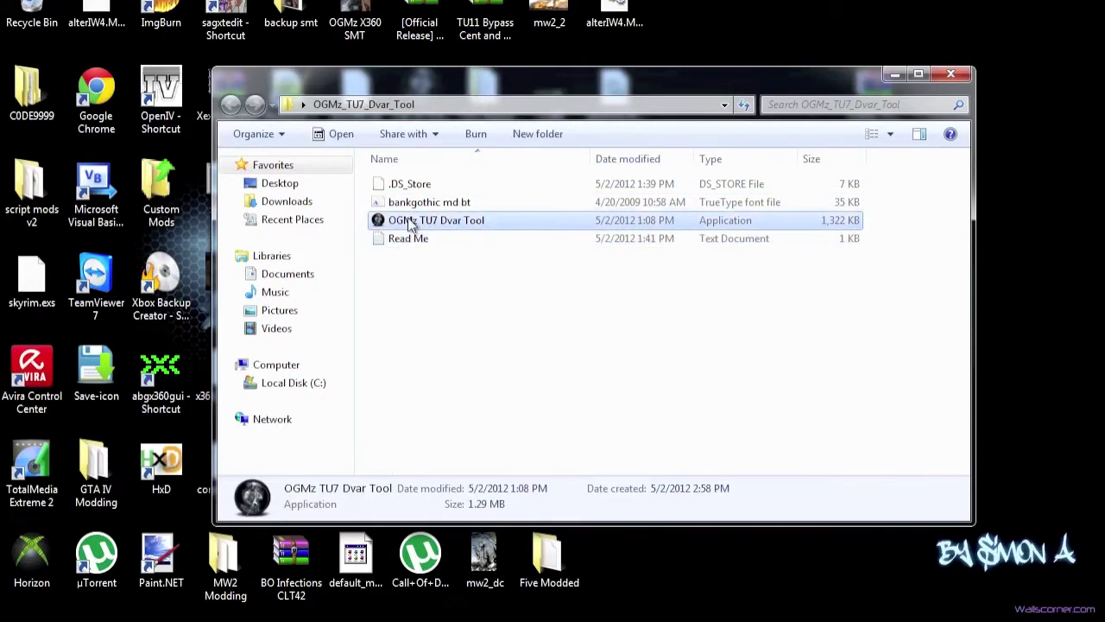
{"action": "left_click", "coordinate": [453, 291]}
- Open the Read Me text file, read its title and usage instructions, and close it
{"action": "double_click", "coordinate": [400, 238]}
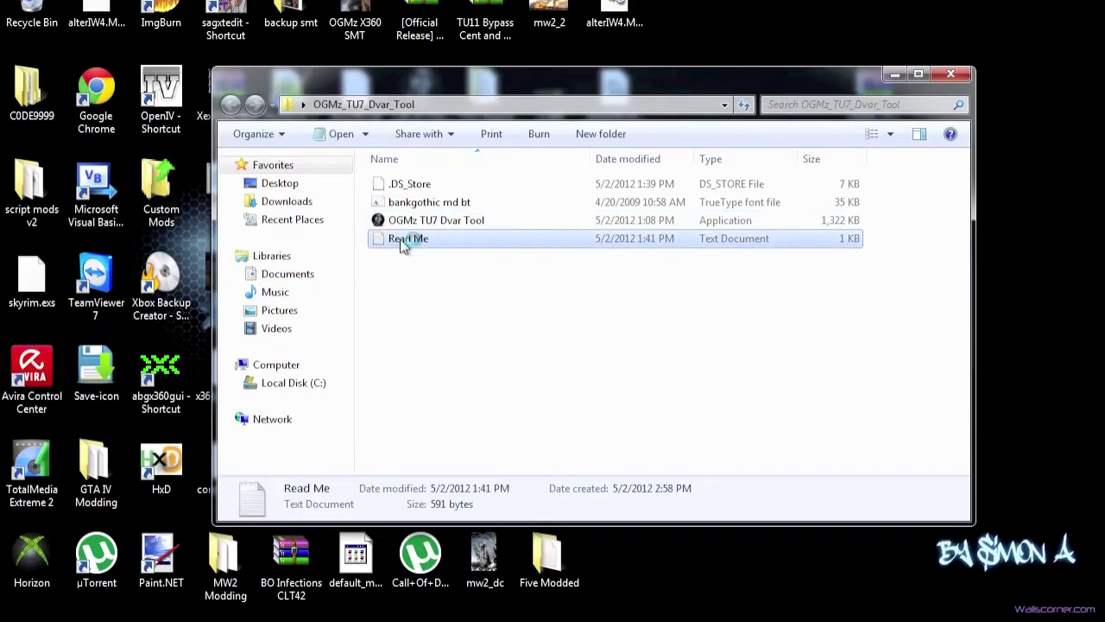
{"action": "left_click_drag", "start_coordinate": [399, 98], "coordinate": [431, 95]}
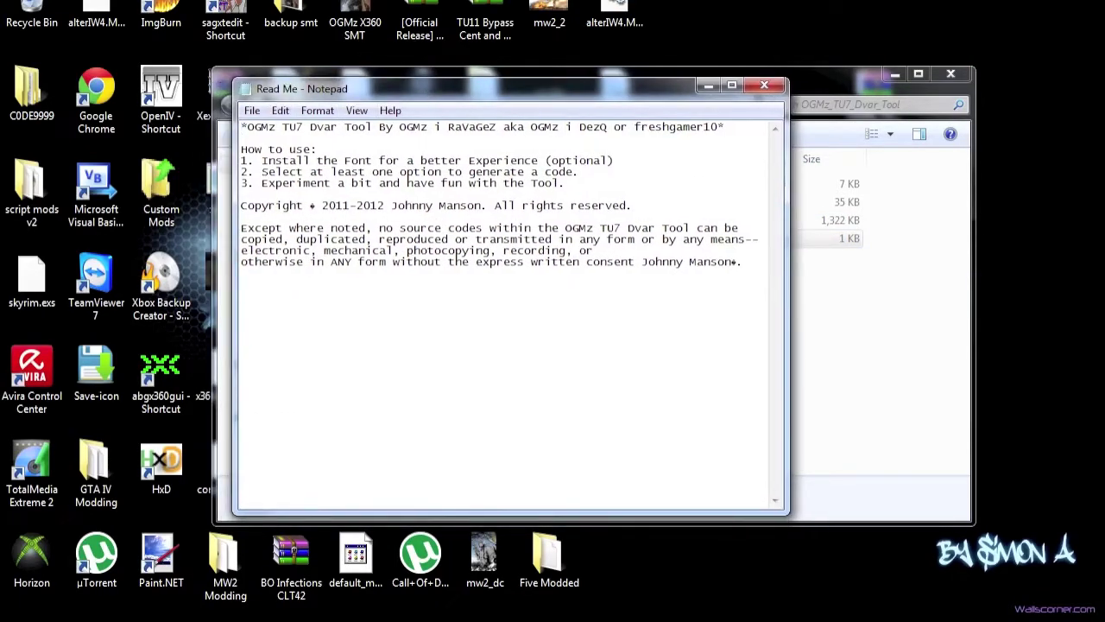
{"action": "left_click_drag", "start_coordinate": [723, 127], "coordinate": [243, 130]}
{"action": "left_click", "coordinate": [316, 150]}
{"action": "left_click_drag", "start_coordinate": [241, 149], "coordinate": [317, 149]}
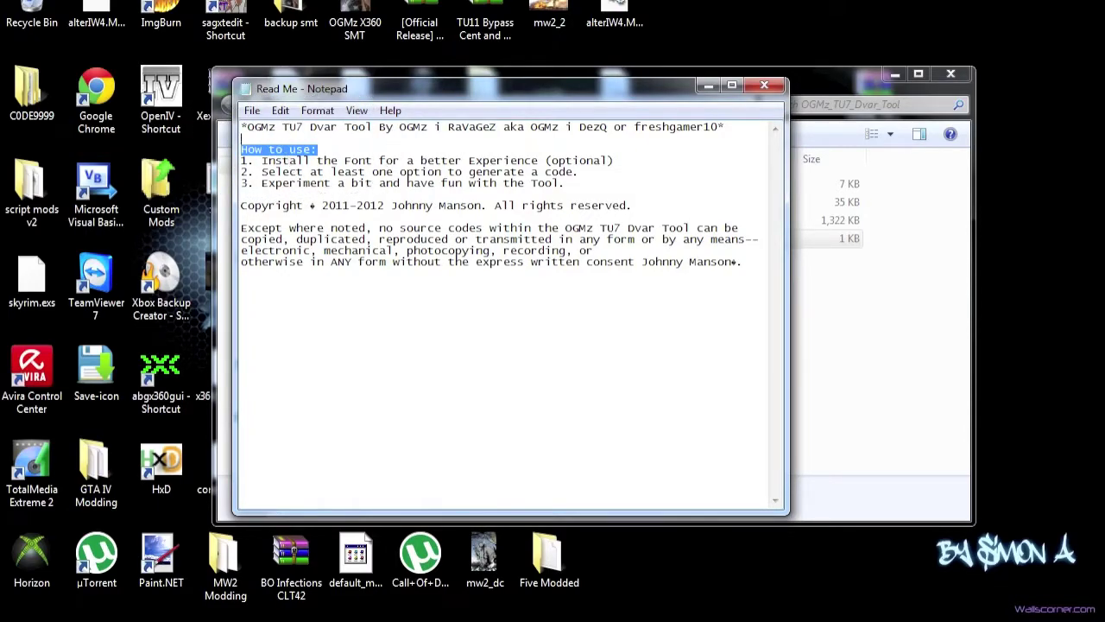
{"action": "left_click", "coordinate": [256, 160]}
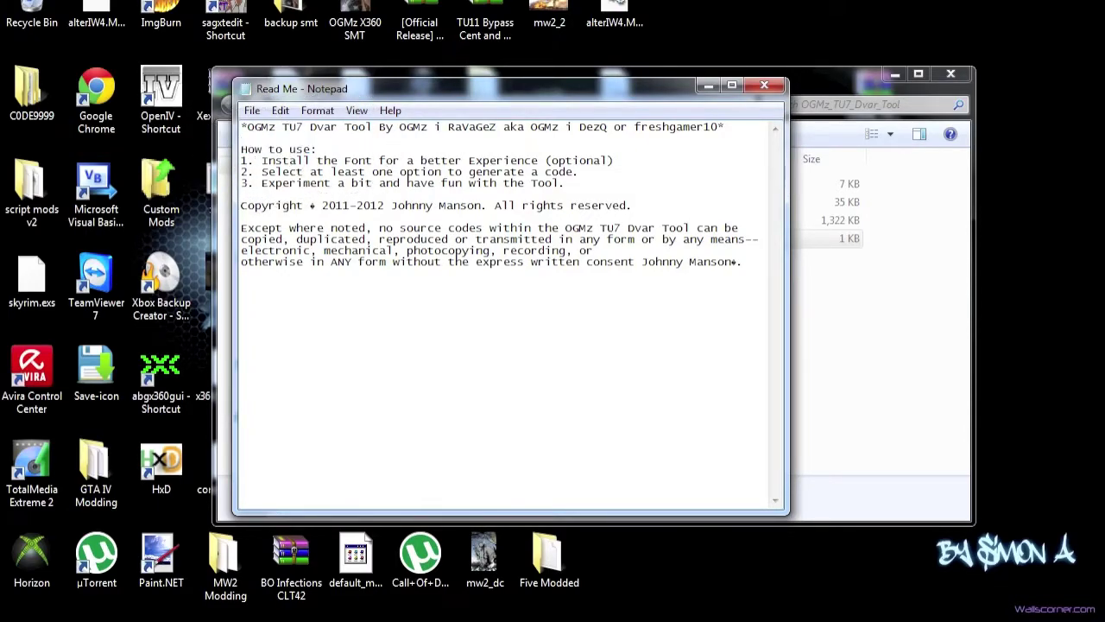
{"action": "left_click", "coordinate": [839, 75]}
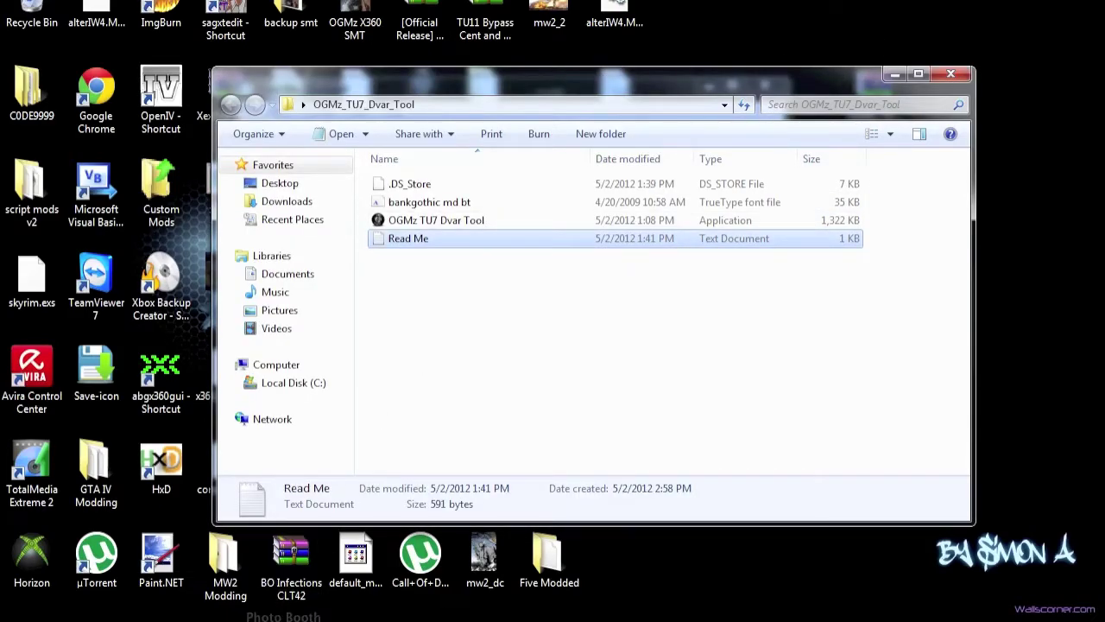
{"action": "mouse_move", "coordinate": [367, 578]}
{"action": "left_click", "coordinate": [367, 578]}
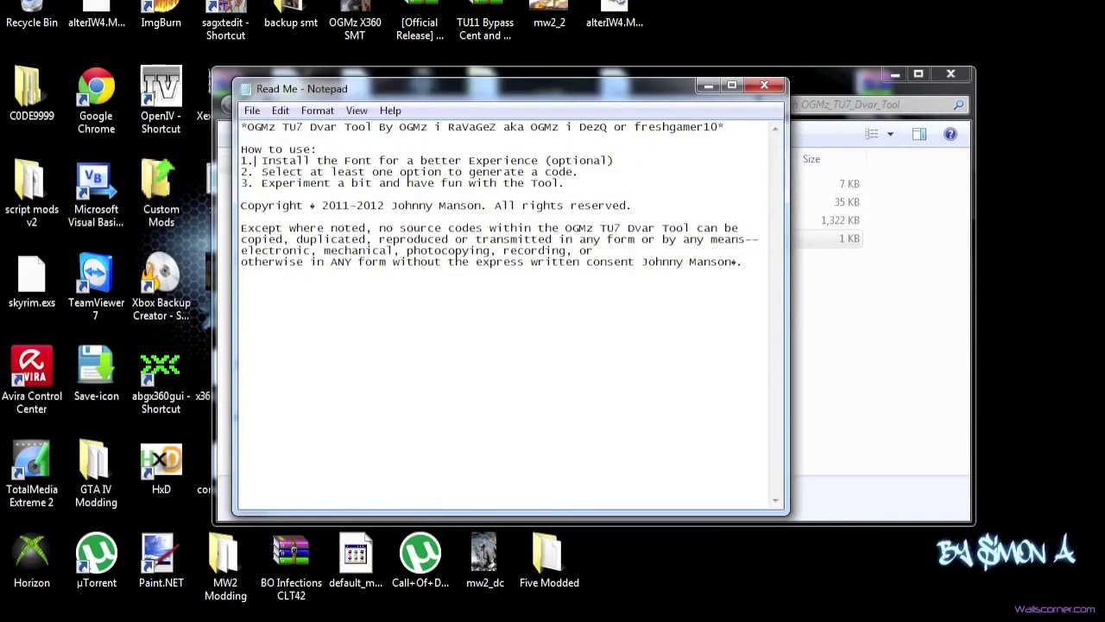
{"action": "left_click", "coordinate": [763, 88]}
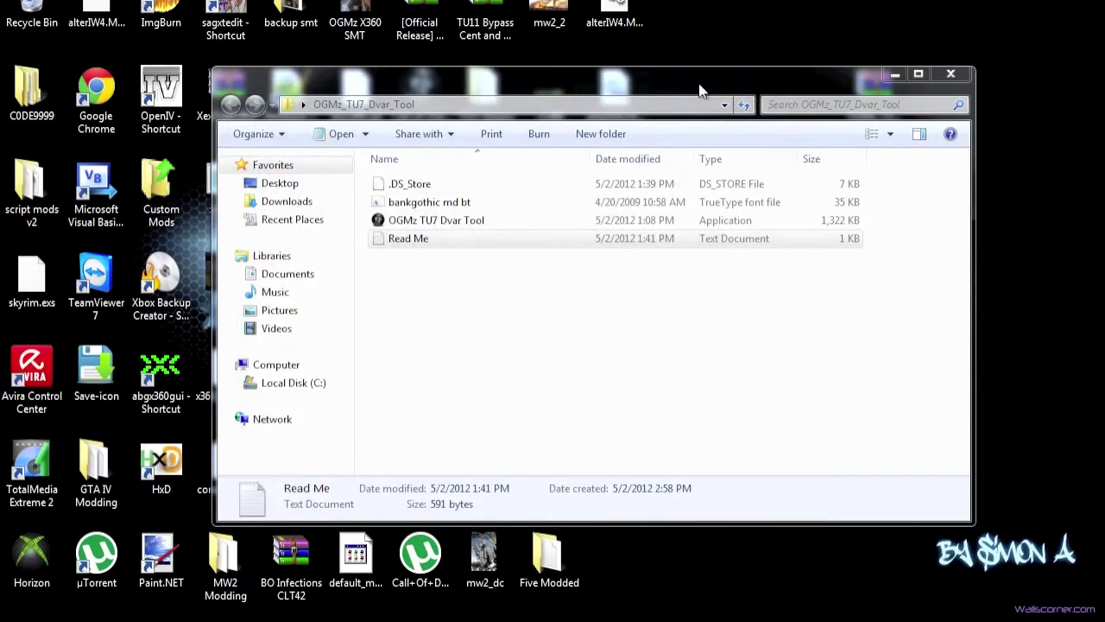
{"action": "left_click_drag", "start_coordinate": [679, 88], "coordinate": [748, 116]}
{"action": "left_click", "coordinate": [543, 382]}
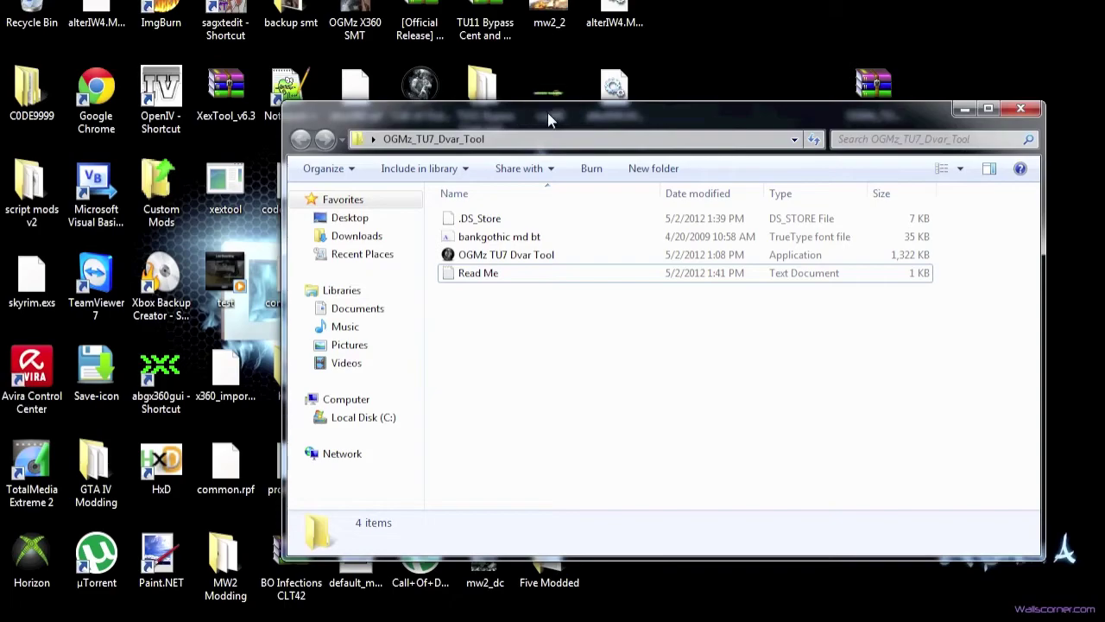
{"action": "left_click_drag", "start_coordinate": [548, 112], "coordinate": [522, 71]}
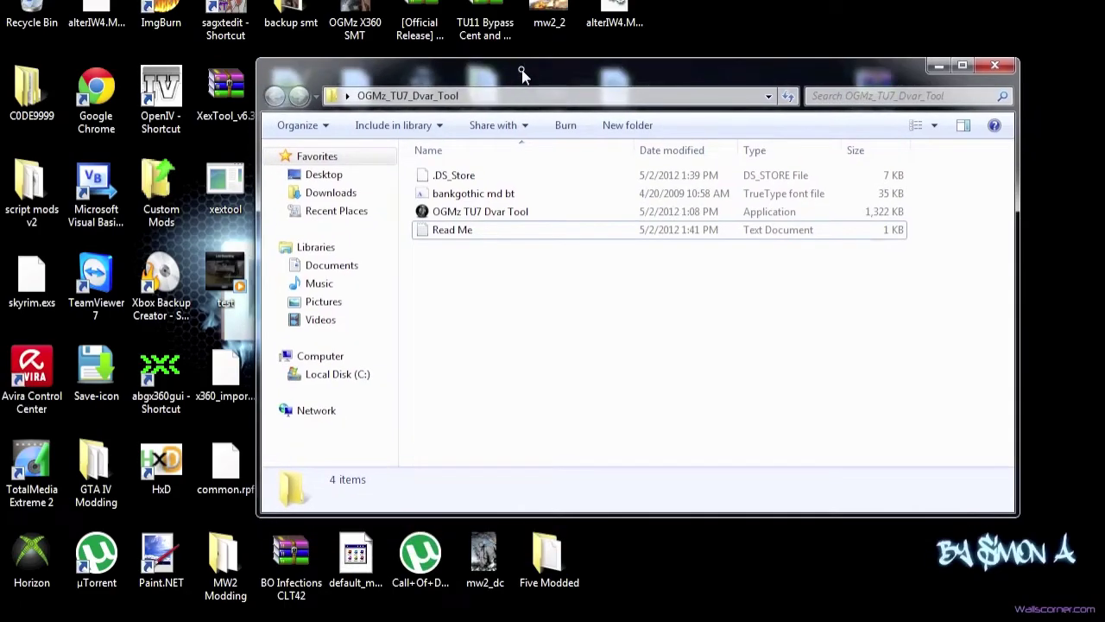
{"action": "left_click", "coordinate": [485, 219]}
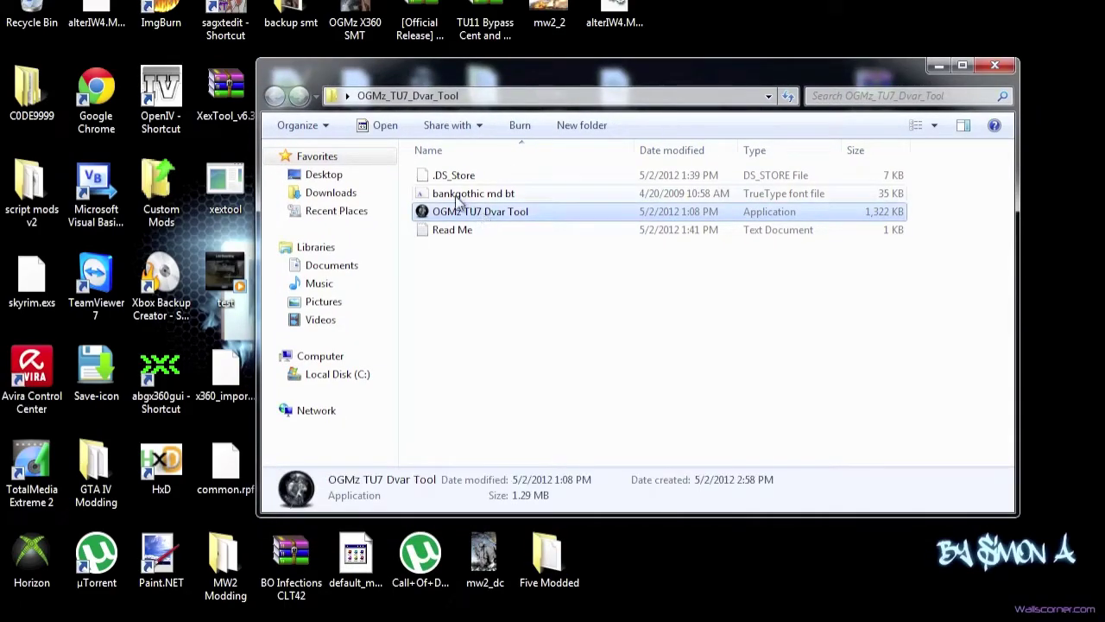
{"action": "left_click", "coordinate": [454, 199]}
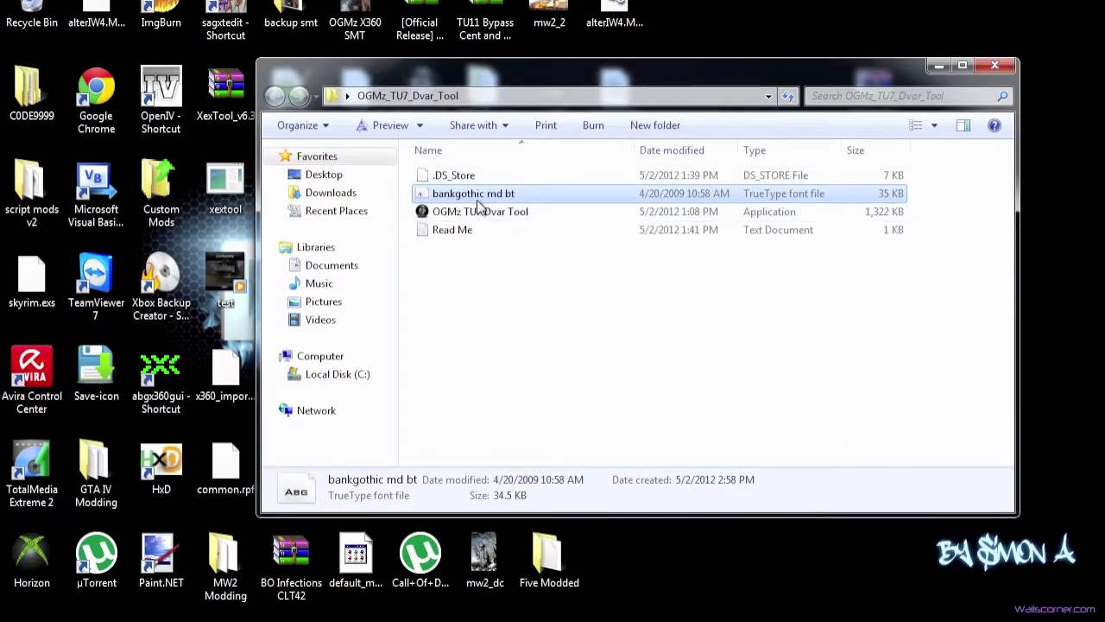
{"action": "left_click", "coordinate": [471, 213]}
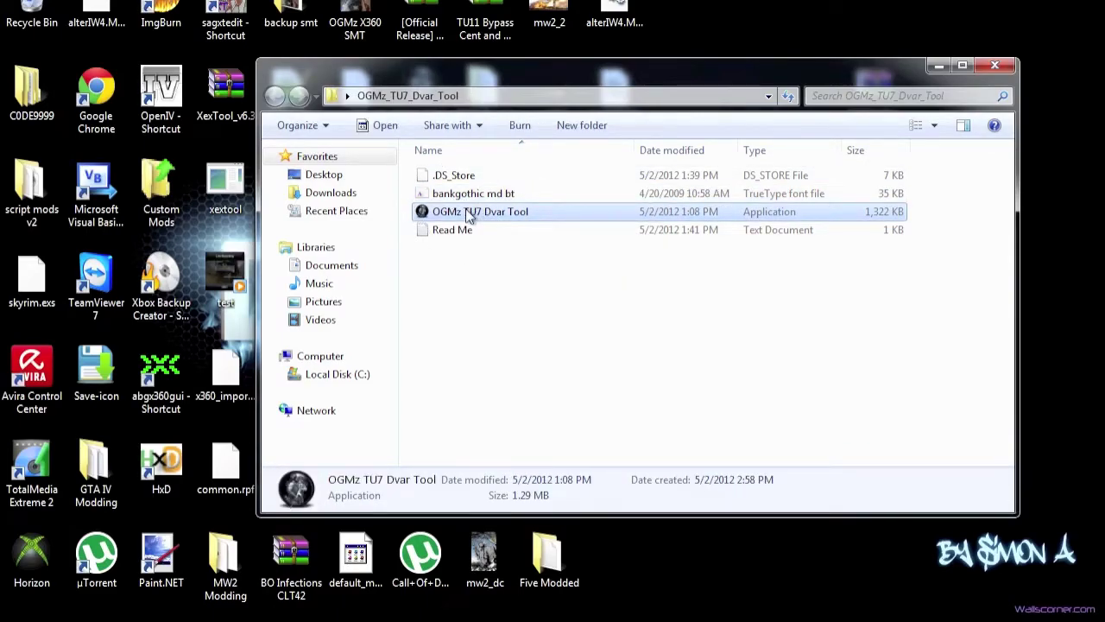
{"action": "right_click", "coordinate": [469, 216]}
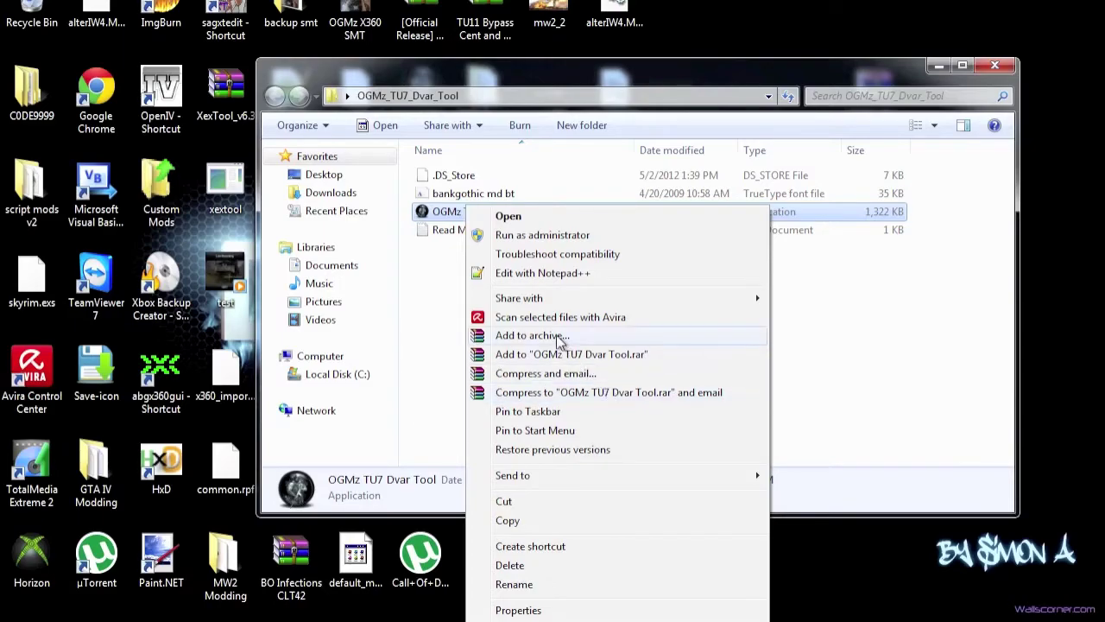
{"action": "left_click", "coordinate": [845, 377]}
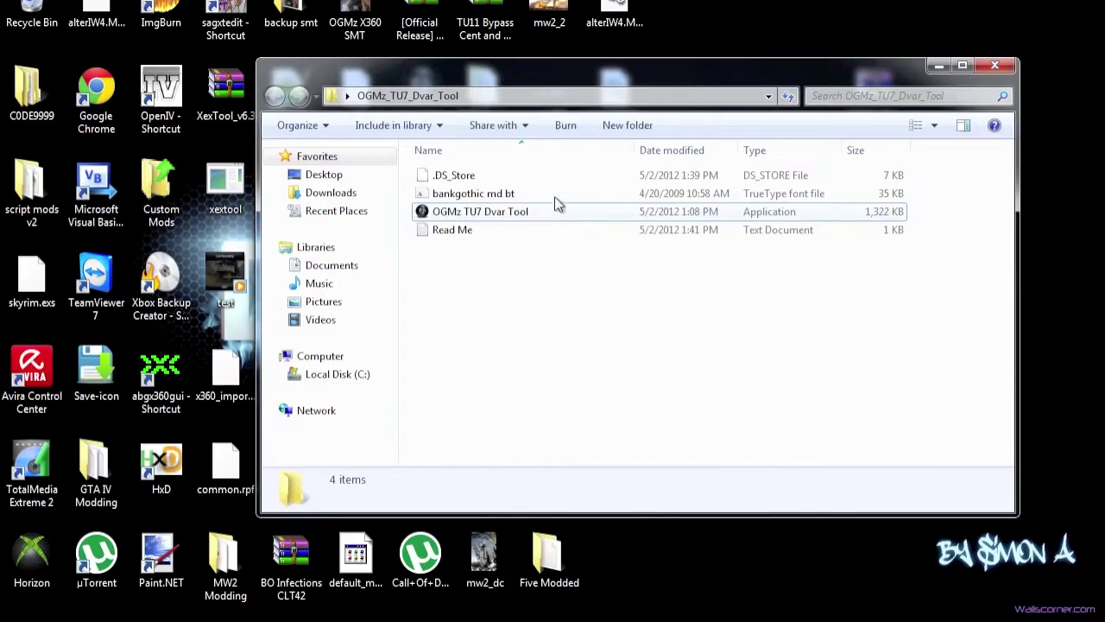
- Scan the OGMz TU7 Dvar Tool application with Avira, check the scan statistics, and close the summary
{"action": "left_click", "coordinate": [523, 211]}
{"action": "right_click", "coordinate": [525, 216]}
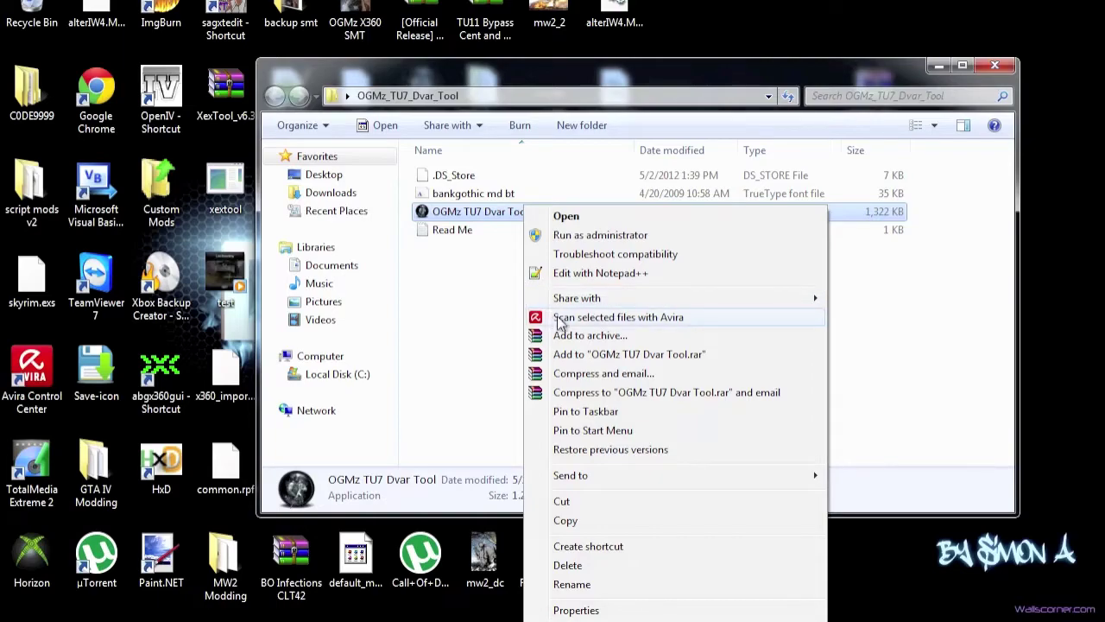
{"action": "left_click", "coordinate": [609, 321]}
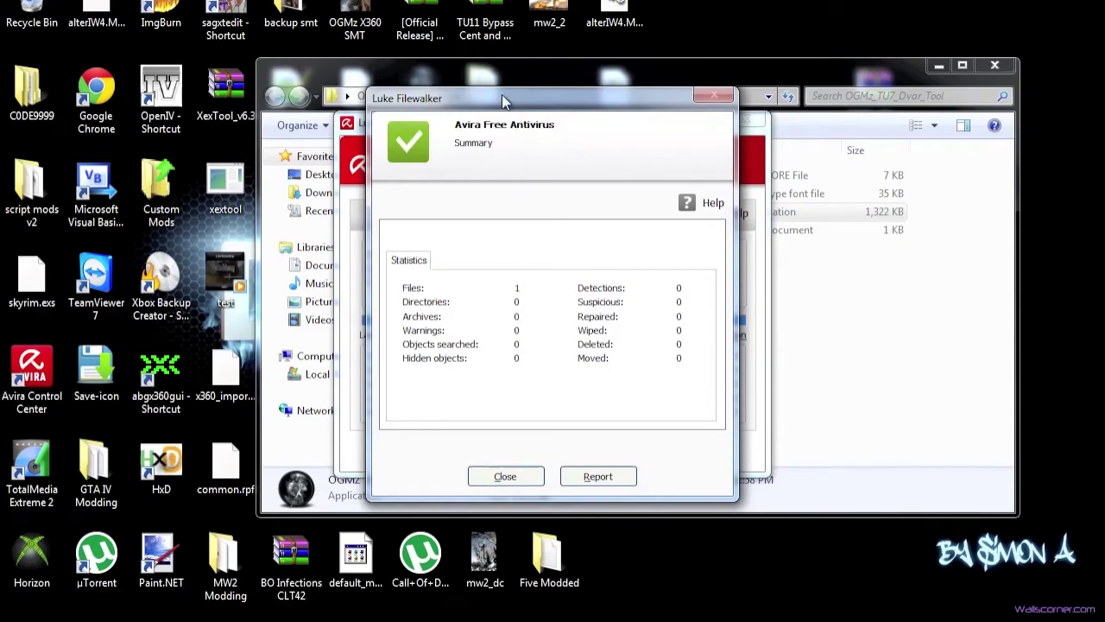
{"action": "left_click_drag", "start_coordinate": [502, 94], "coordinate": [628, 144]}
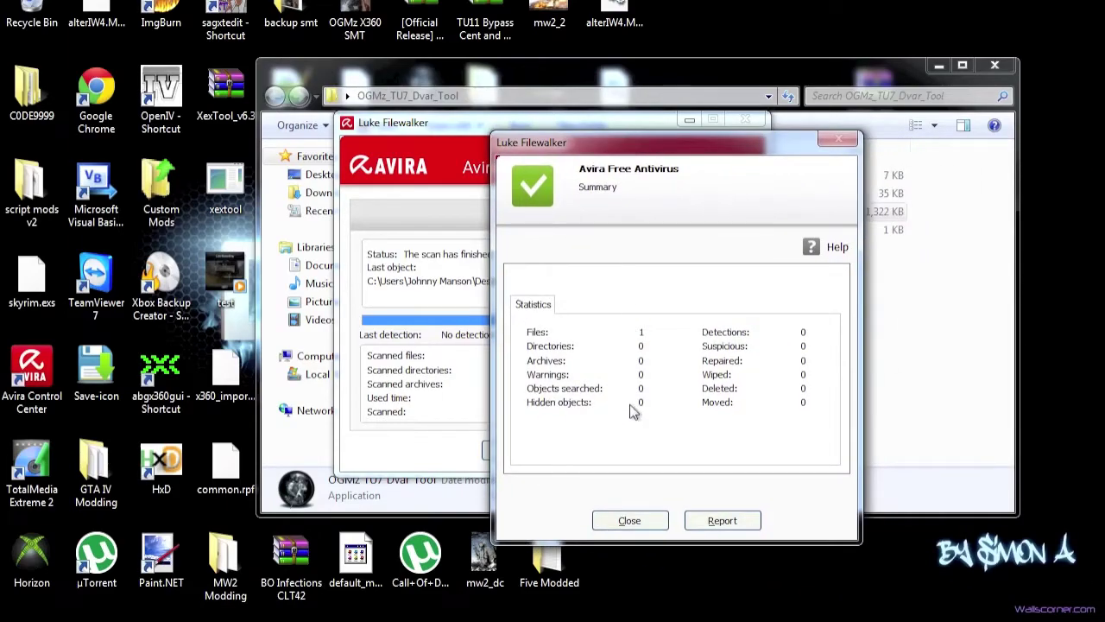
{"action": "left_click", "coordinate": [630, 520]}
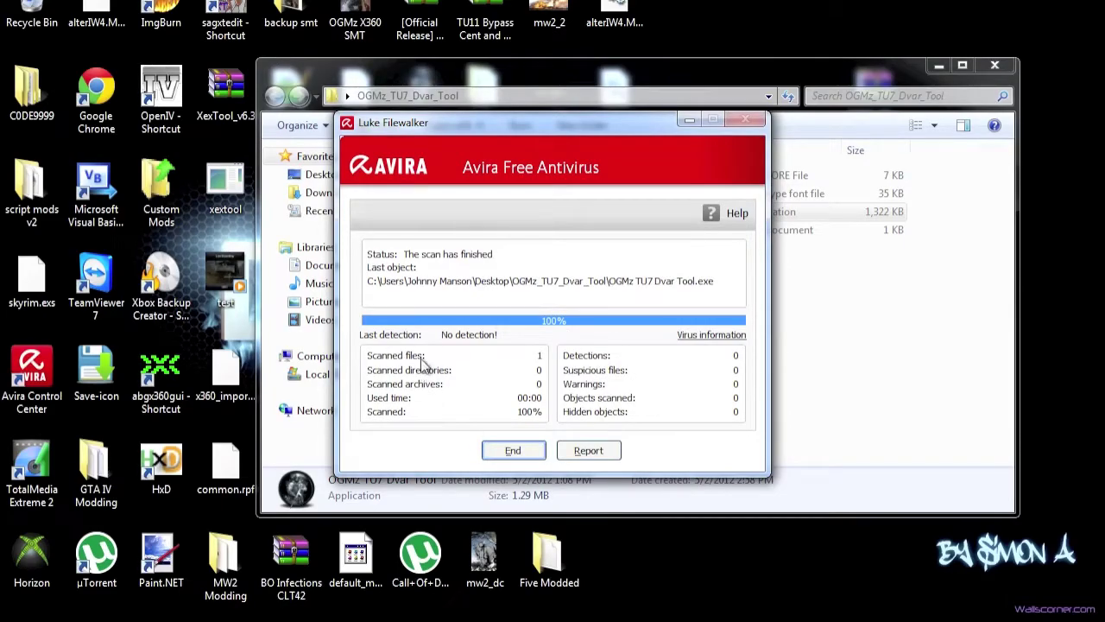
- Close the finished virus scan, launch OGMz TU7 Dvar Tool, and minimize the folder window so only the tool is in view
{"action": "left_click", "coordinate": [513, 456]}
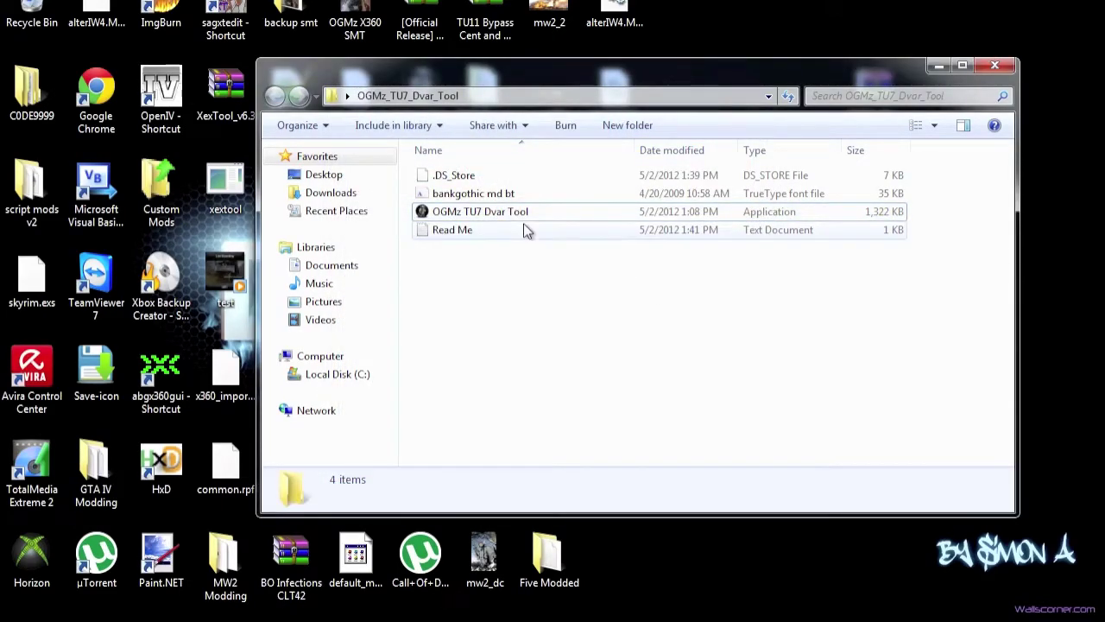
{"action": "left_click", "coordinate": [490, 214]}
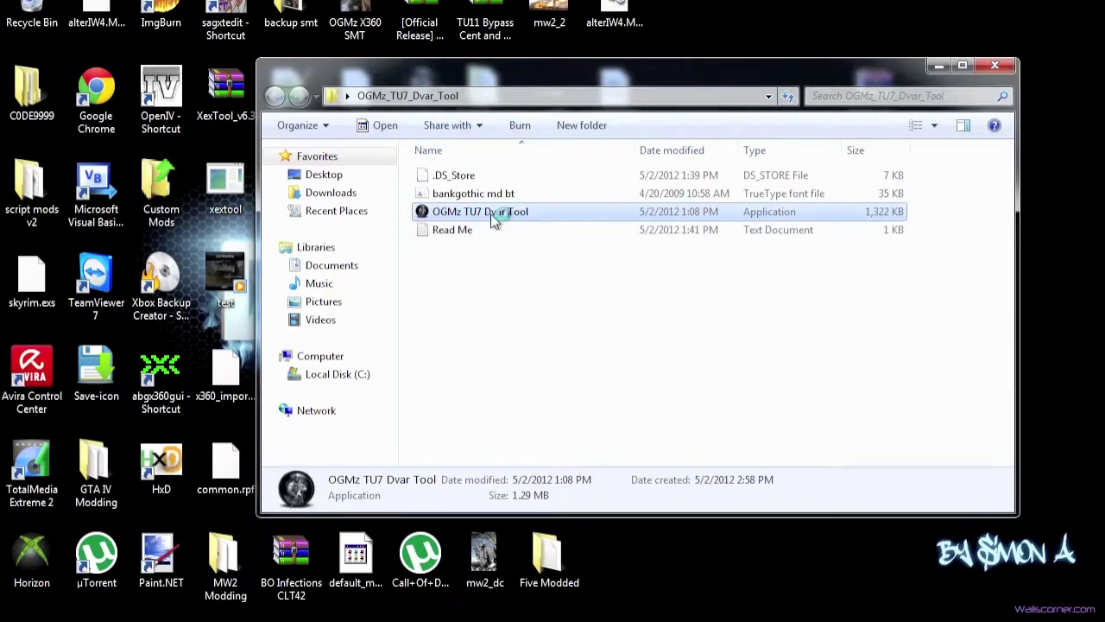
{"action": "left_click", "coordinate": [941, 71]}
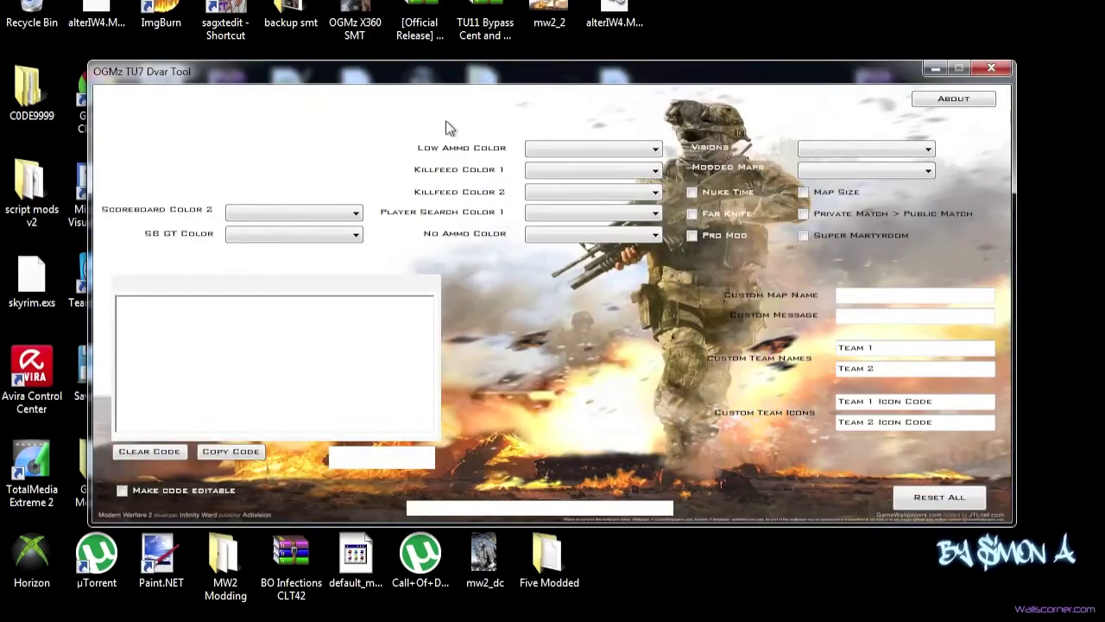
{"action": "left_click_drag", "start_coordinate": [414, 82], "coordinate": [440, 78]}
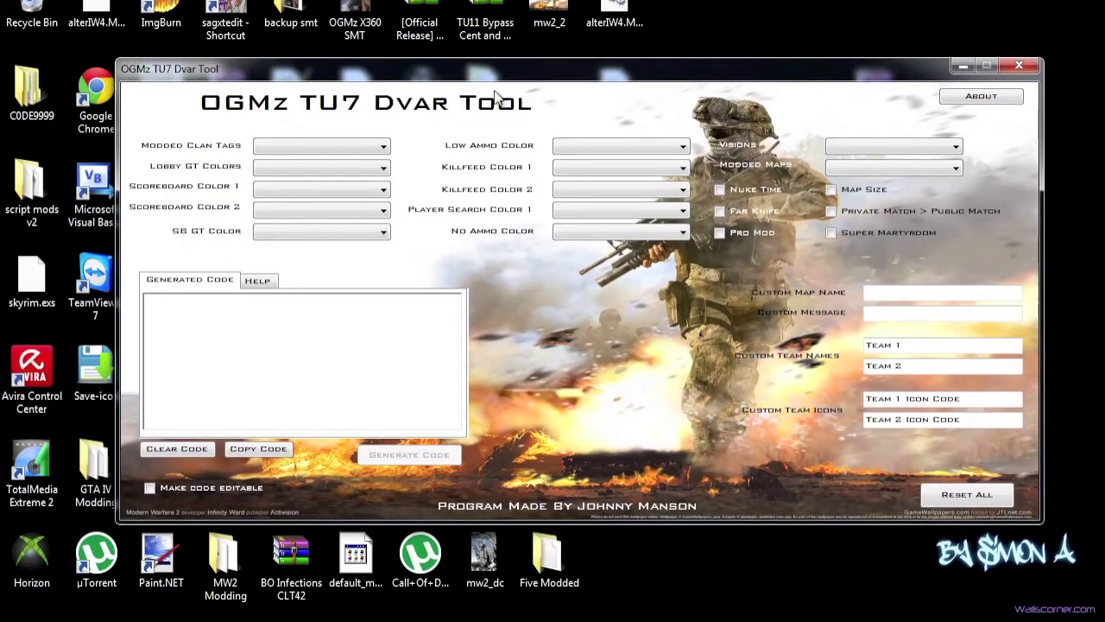
{"action": "left_click_drag", "start_coordinate": [530, 81], "coordinate": [517, 61]}
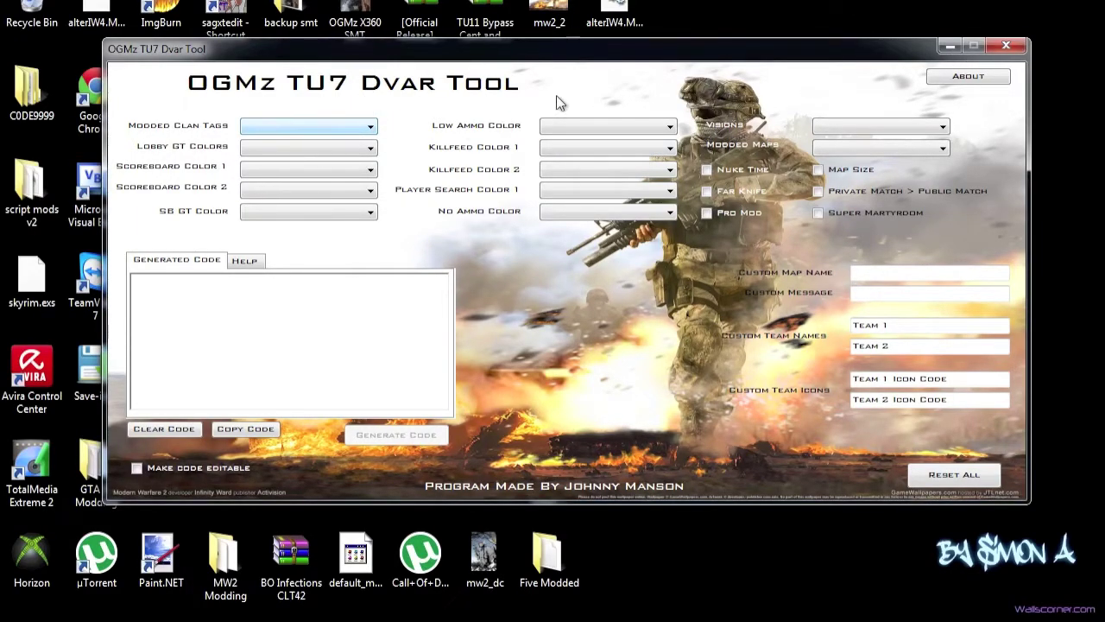
{"action": "left_click_drag", "start_coordinate": [354, 57], "coordinate": [339, 70]}
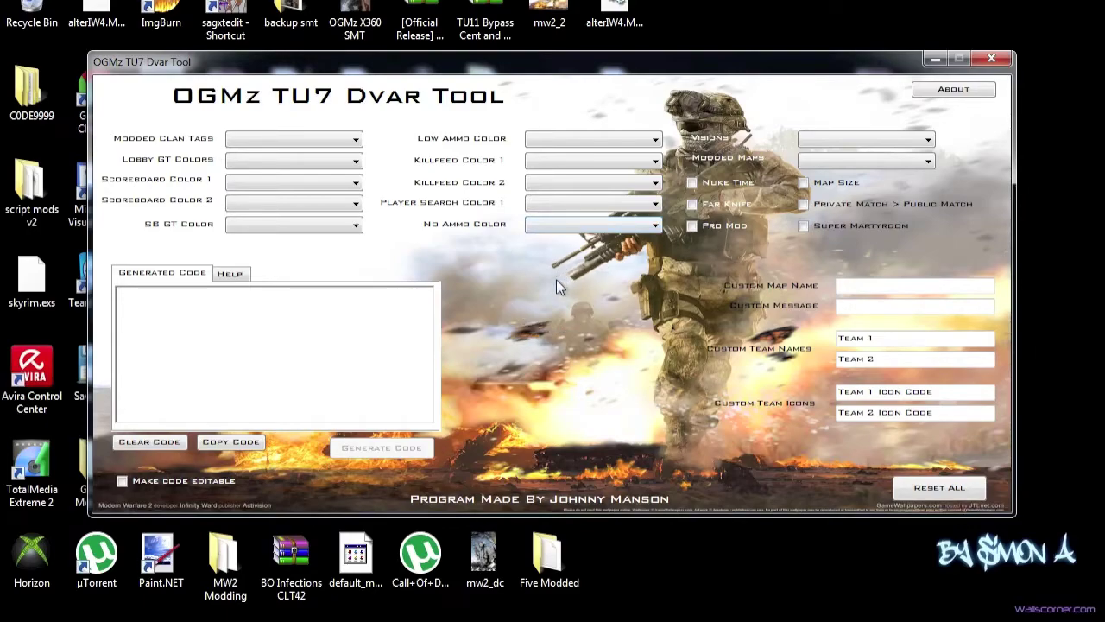
{"action": "left_click_drag", "start_coordinate": [650, 53], "coordinate": [733, 31]}
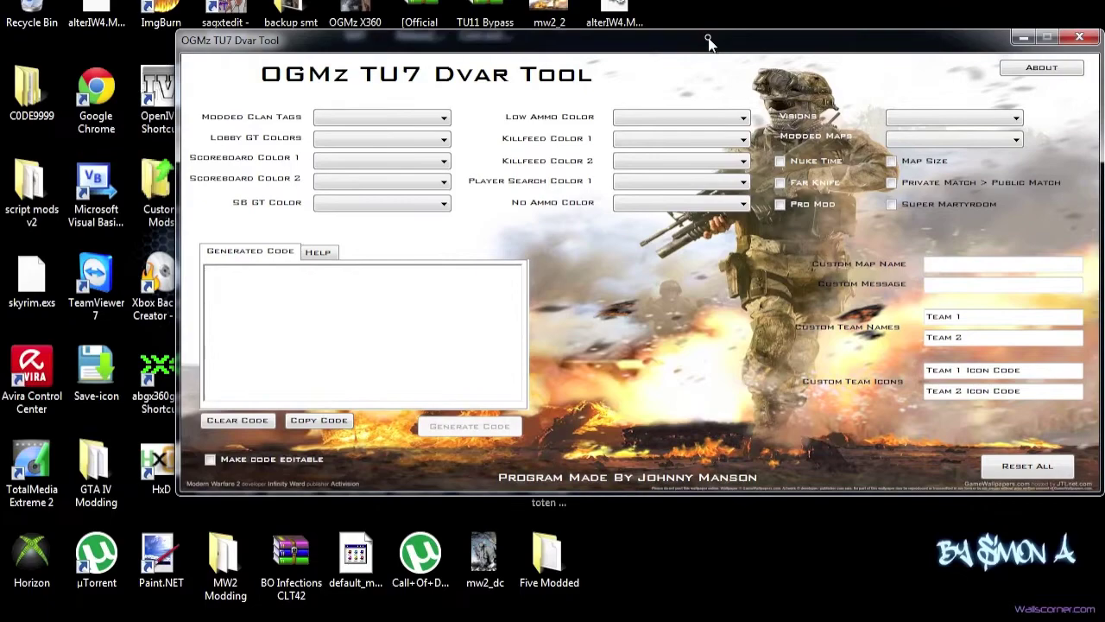
- Look over the Visions options, read the tool's About information, and close it
{"action": "left_click", "coordinate": [937, 110]}
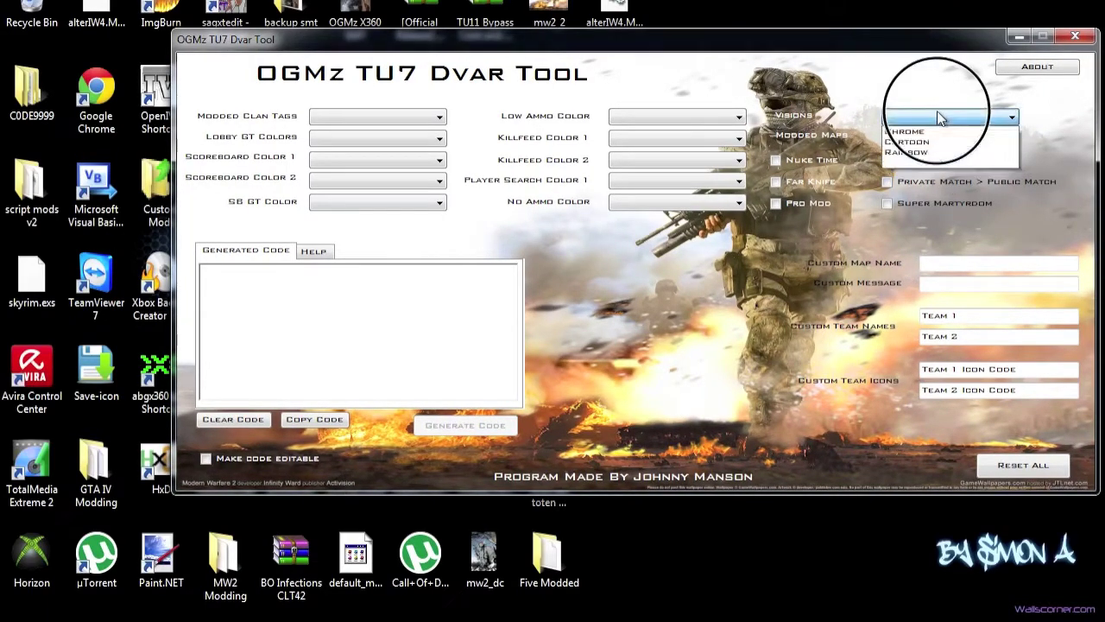
{"action": "left_click", "coordinate": [937, 114]}
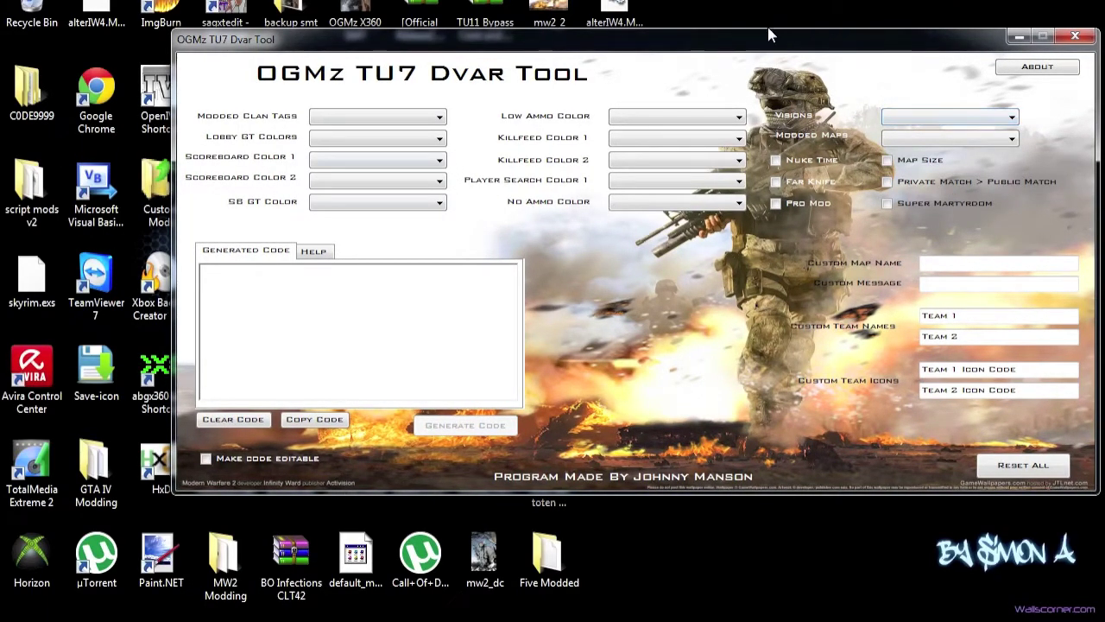
{"action": "left_click", "coordinate": [1038, 70]}
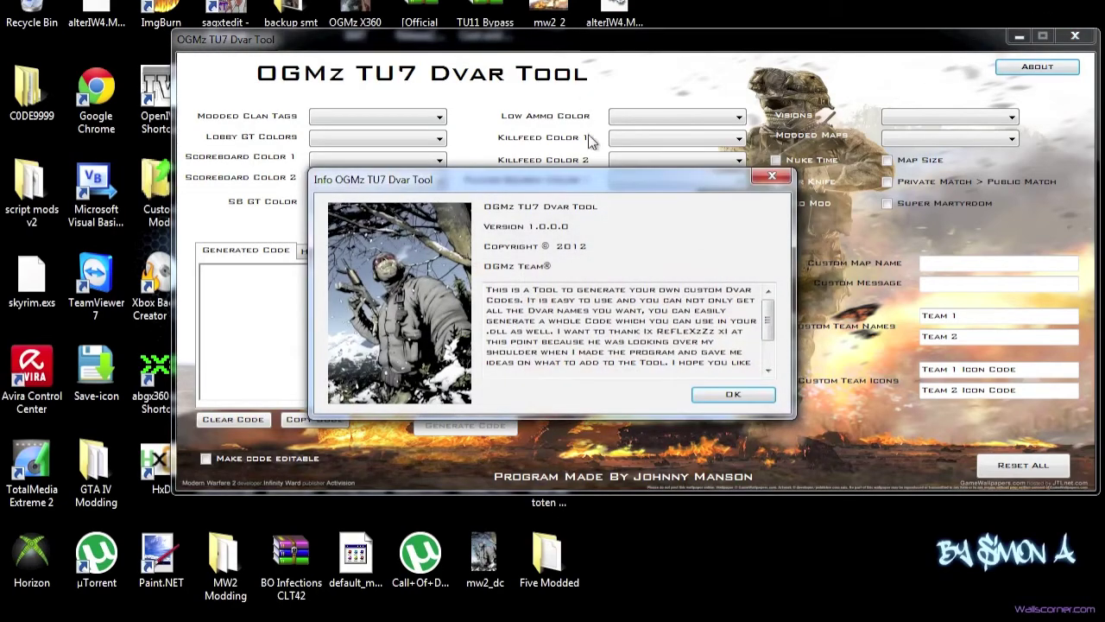
{"action": "left_click_drag", "start_coordinate": [557, 177], "coordinate": [529, 124]}
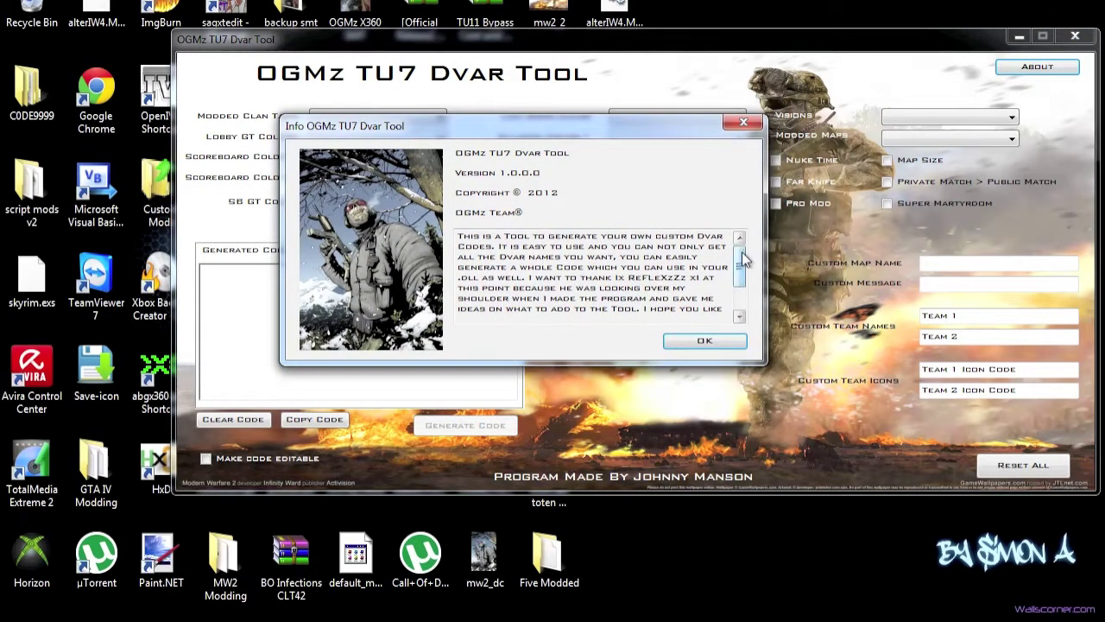
{"action": "left_click_drag", "start_coordinate": [740, 265], "coordinate": [740, 231]}
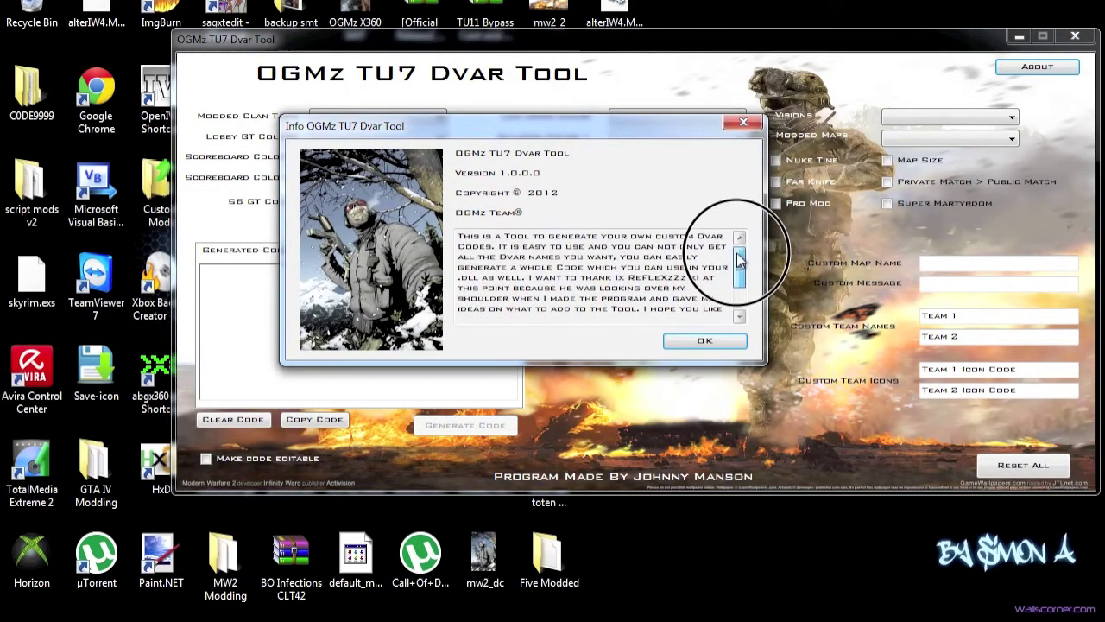
{"action": "left_click", "coordinate": [744, 122]}
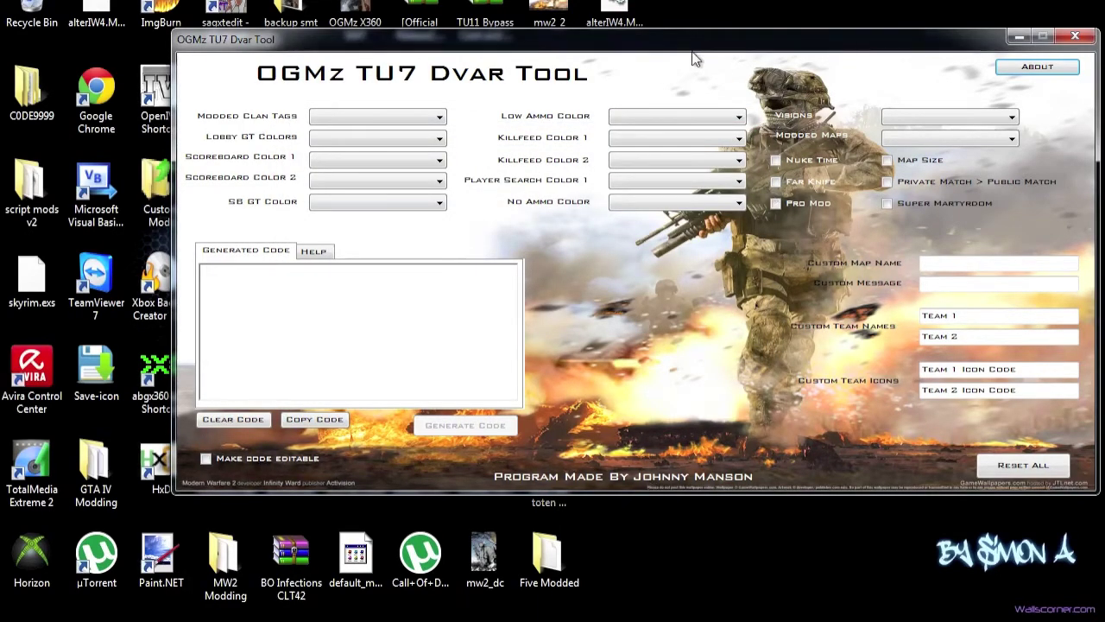
{"action": "left_click_drag", "start_coordinate": [602, 45], "coordinate": [589, 31]}
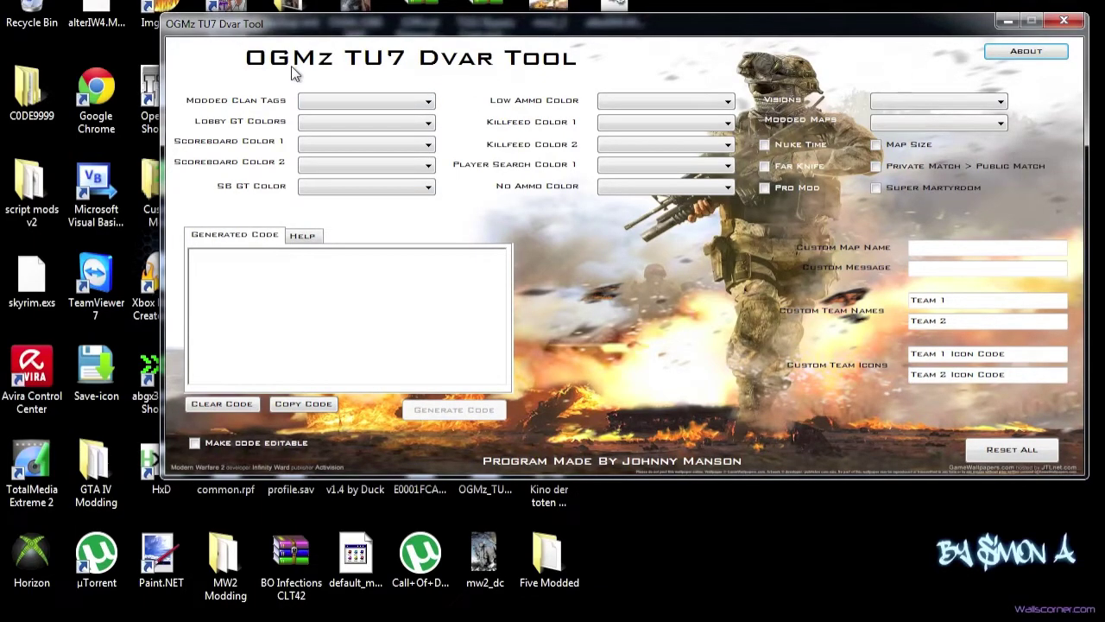
- Set Modded Clan Tags to the first preset, generate the code, and highlight the resulting clanName line
{"action": "left_click", "coordinate": [330, 100]}
{"action": "left_click", "coordinate": [335, 117]}
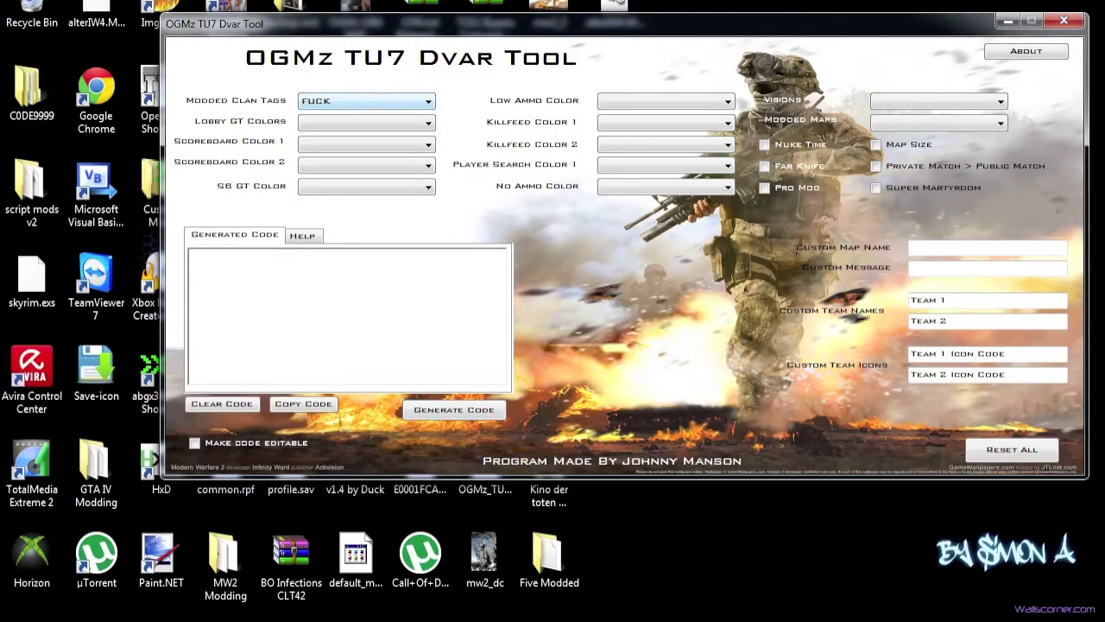
{"action": "left_click", "coordinate": [459, 415]}
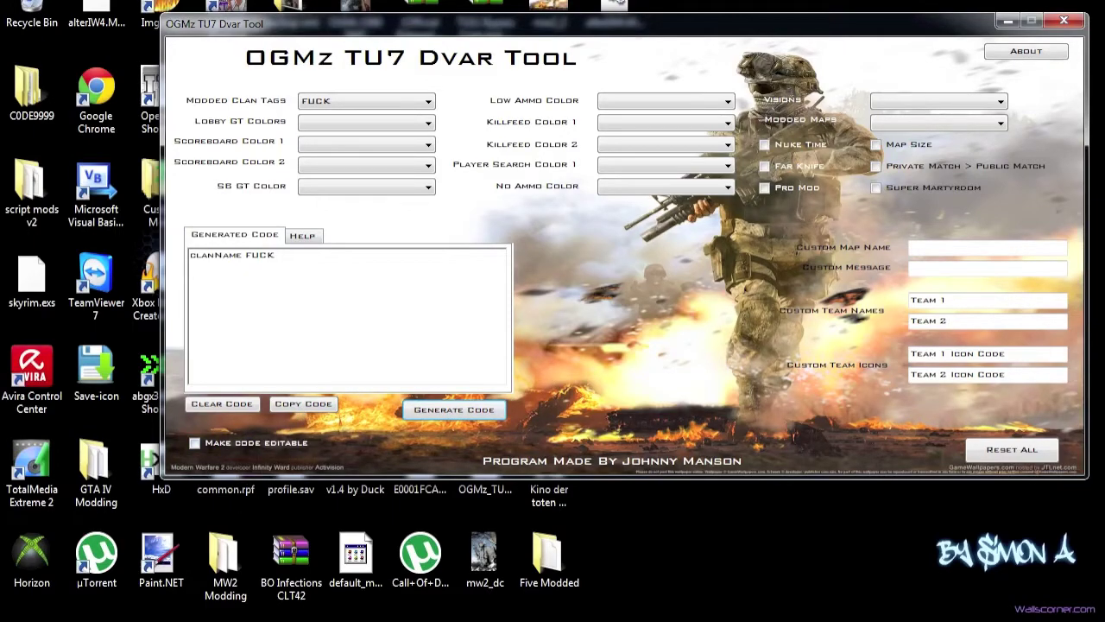
{"action": "left_click_drag", "start_coordinate": [288, 250], "coordinate": [190, 256]}
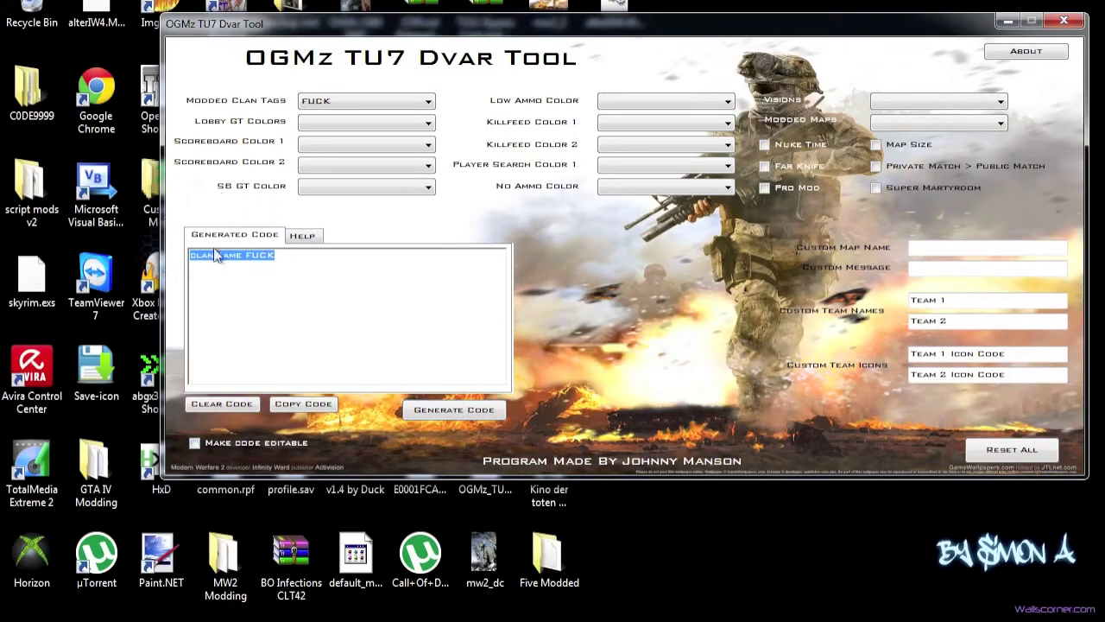
{"action": "left_click", "coordinate": [276, 256]}
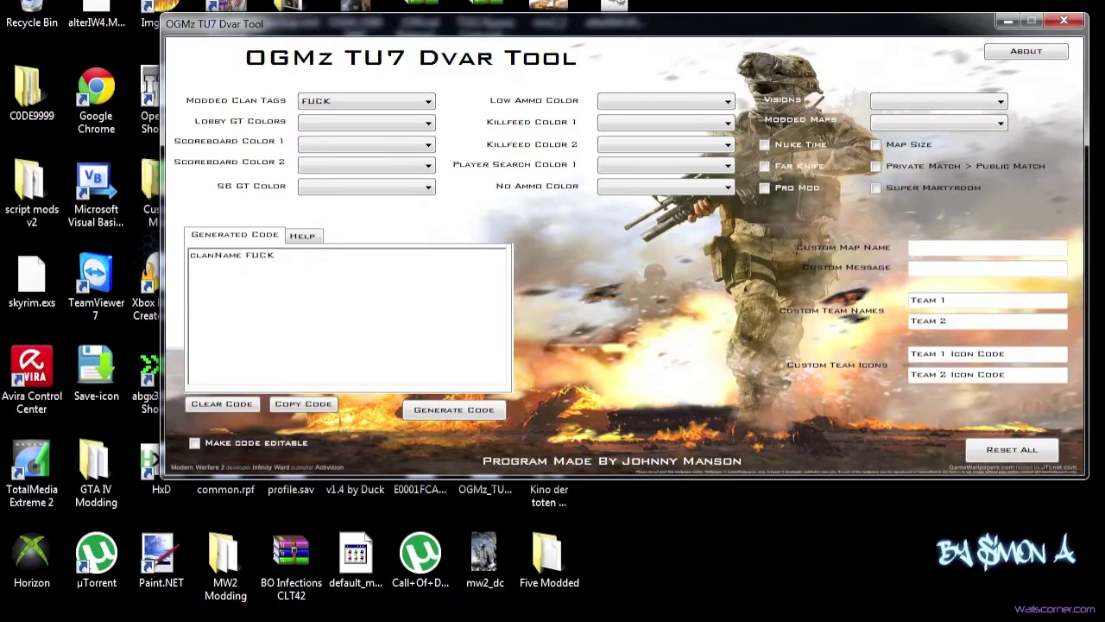
{"action": "left_click_drag", "start_coordinate": [281, 254], "coordinate": [190, 255]}
{"action": "left_click", "coordinate": [275, 255]}
- Change the modded clan tag to uGay, regenerate the code, and select all of the generated text
{"action": "left_click", "coordinate": [323, 101]}
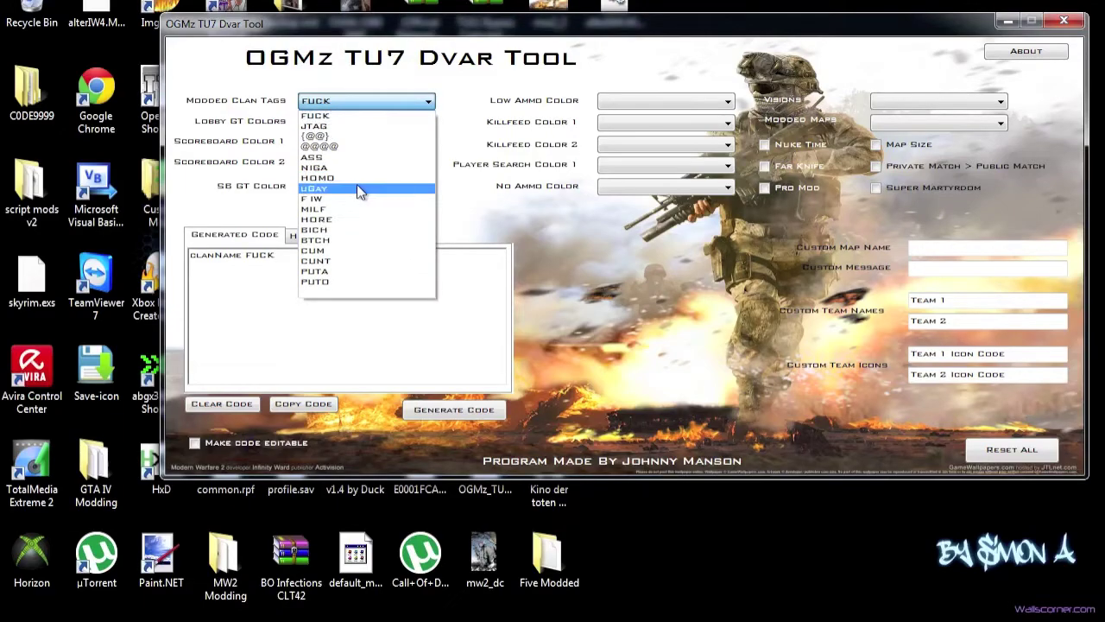
{"action": "left_click", "coordinate": [357, 184]}
{"action": "left_click", "coordinate": [446, 410]}
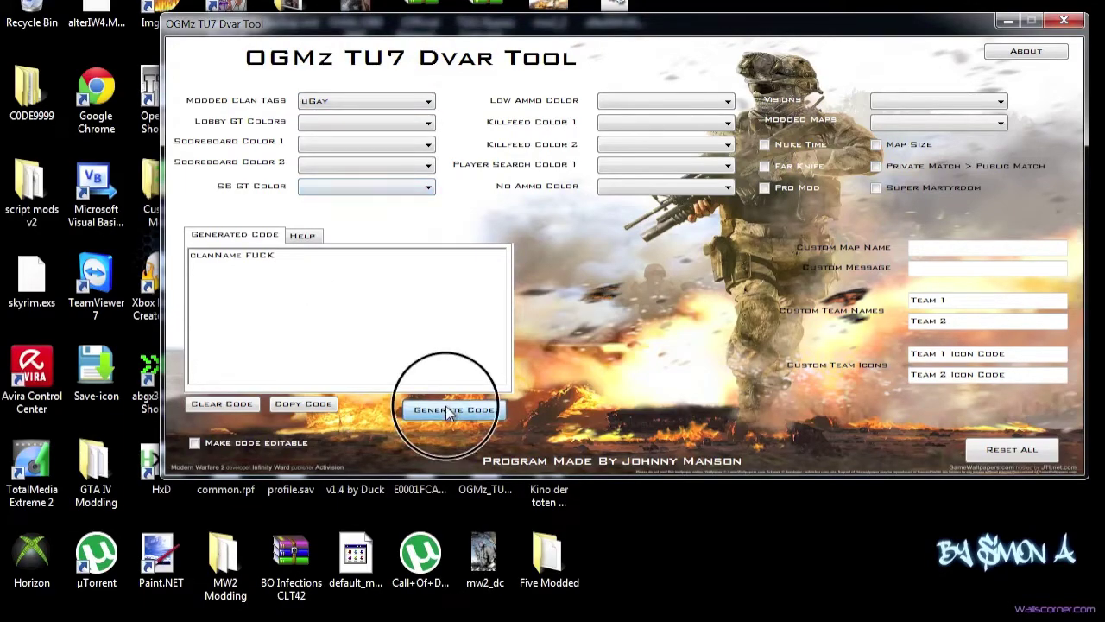
{"action": "left_click", "coordinate": [247, 263]}
{"action": "key", "text": "ctrl+a"}
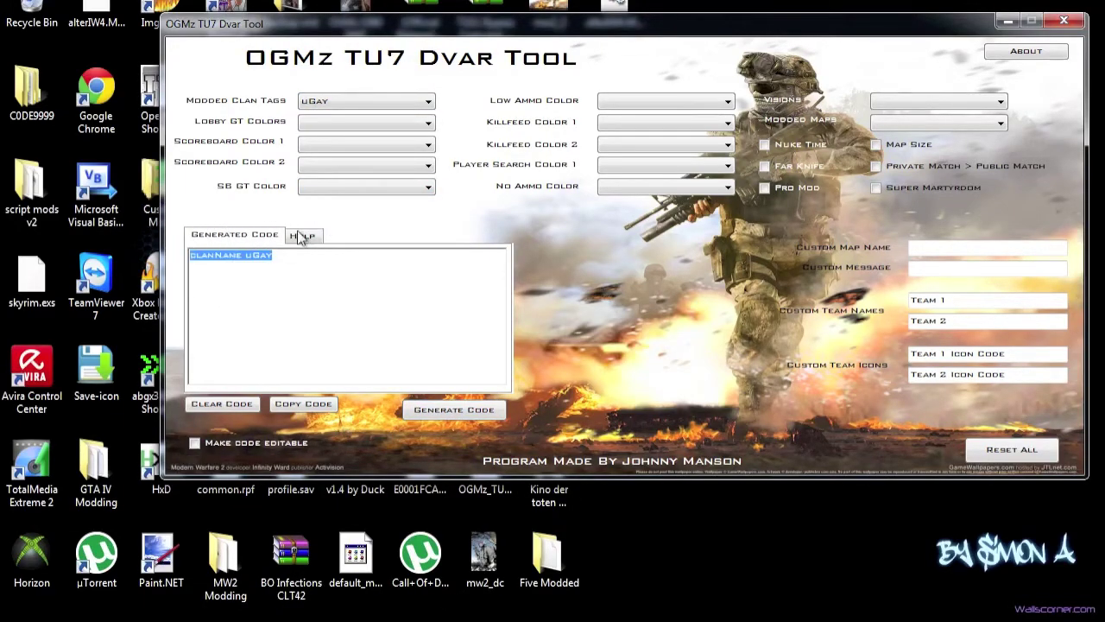
- Change the modded clan tag to PUTA and regenerate the code
{"action": "left_click", "coordinate": [316, 104]}
{"action": "left_click", "coordinate": [386, 268]}
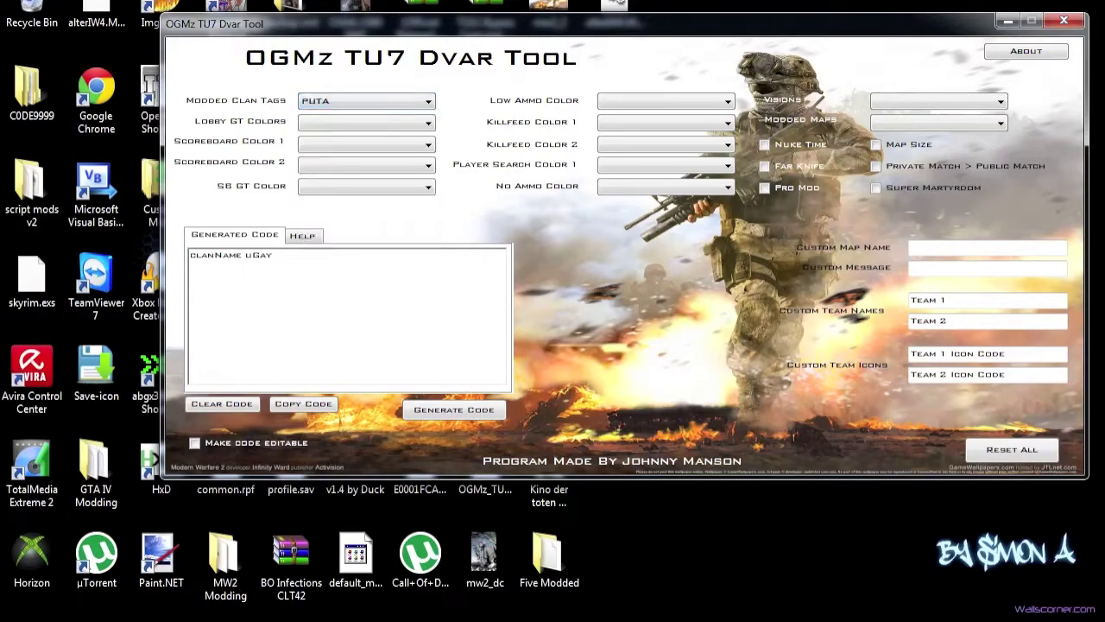
{"action": "left_click", "coordinate": [460, 409]}
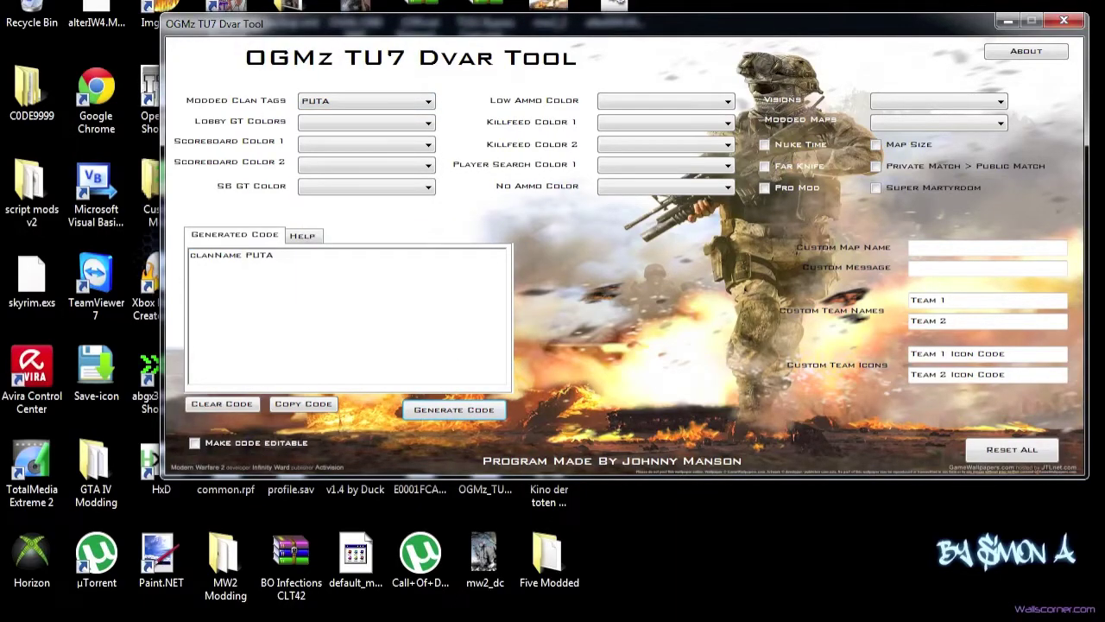
- Set the modded clan tag to {@@} and Lobby GT Colors to Cyan, generate the combined code, and review it
{"action": "left_click", "coordinate": [352, 103]}
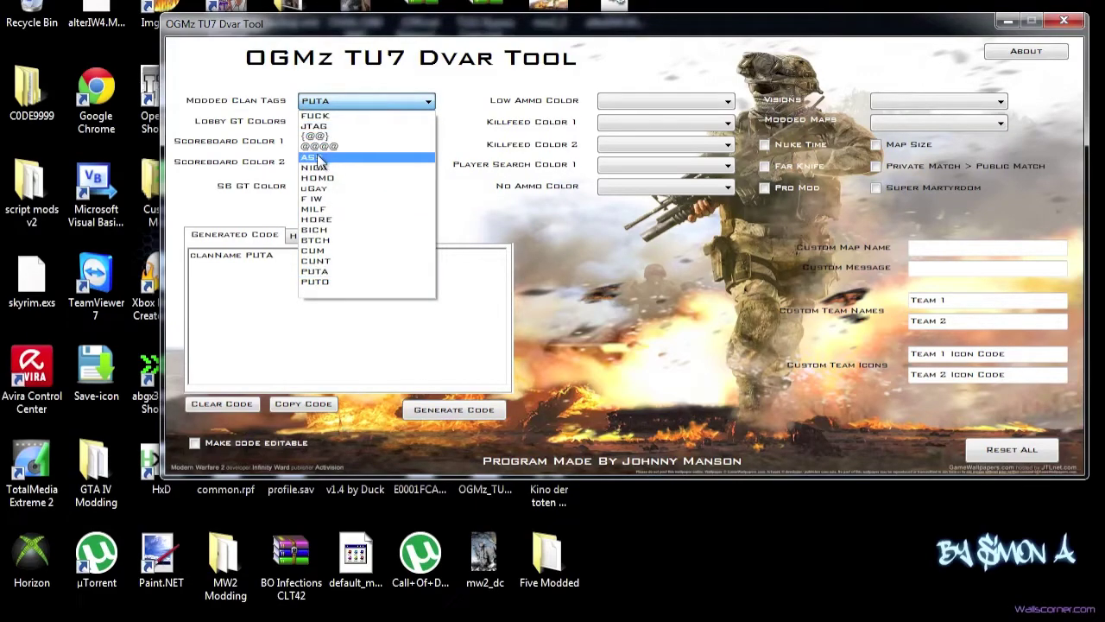
{"action": "left_click", "coordinate": [341, 136]}
{"action": "left_click", "coordinate": [343, 122]}
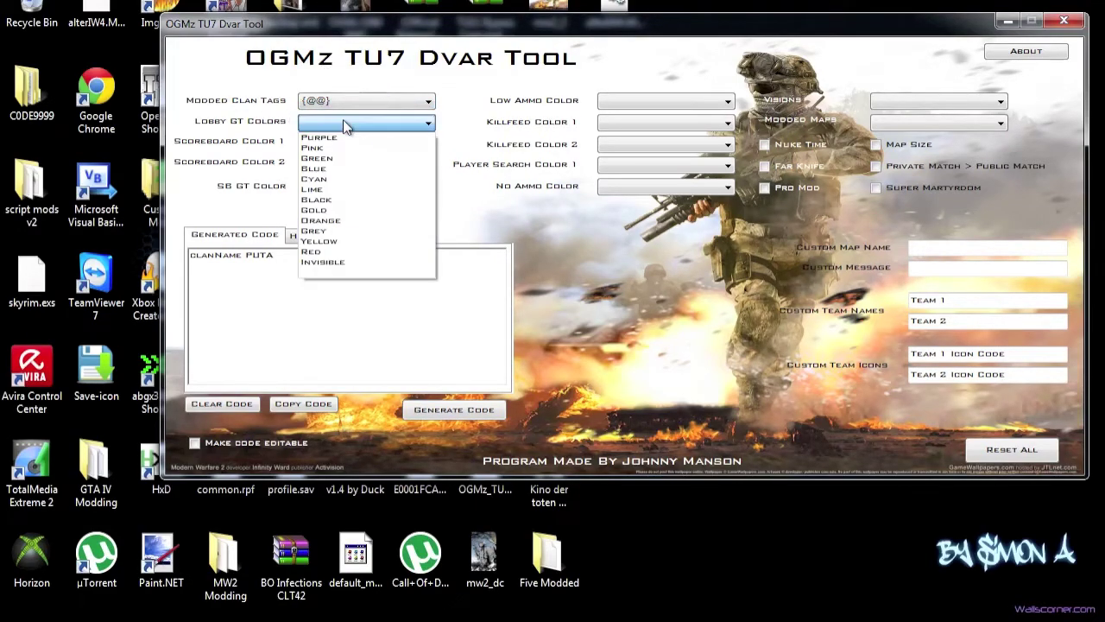
{"action": "left_click", "coordinate": [342, 178]}
{"action": "left_click", "coordinate": [450, 409]}
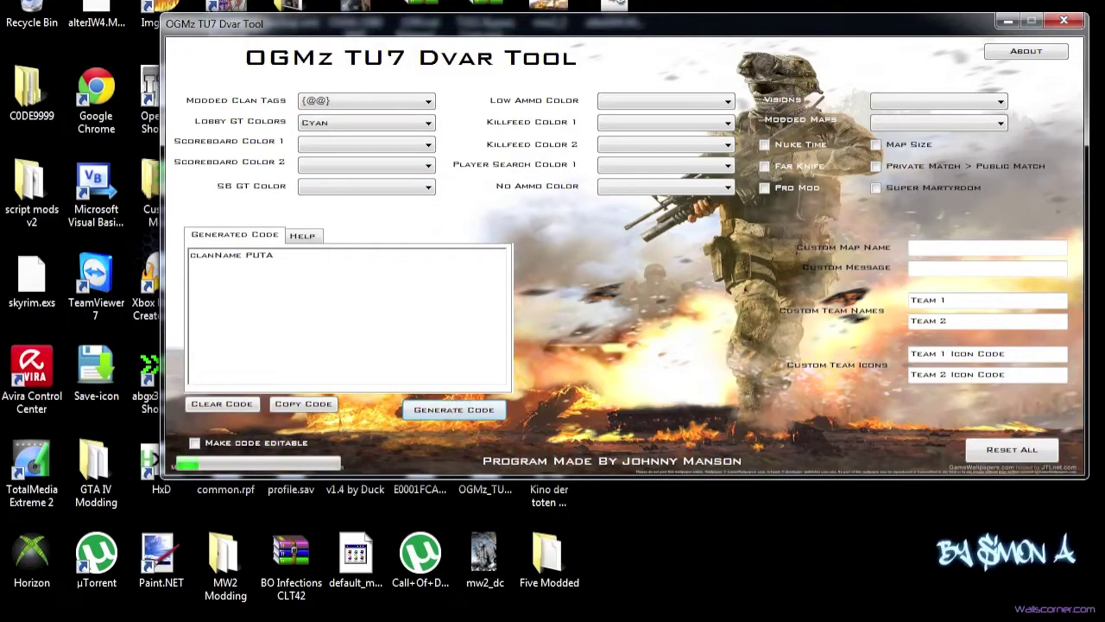
{"action": "left_click", "coordinate": [321, 254]}
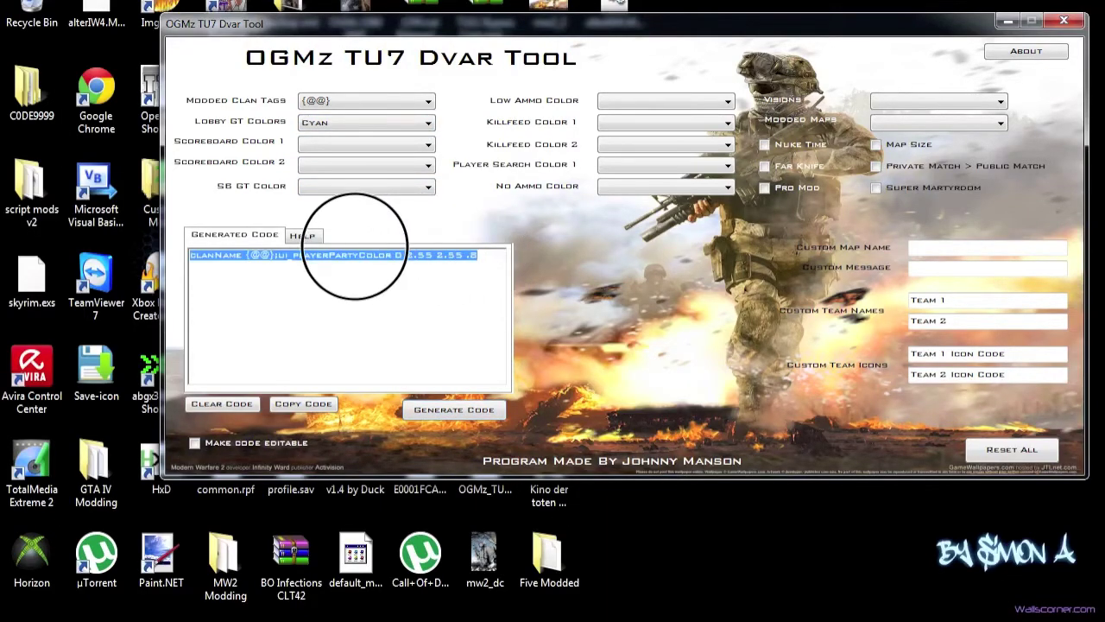
{"action": "left_click", "coordinate": [458, 255]}
- Set No Ammo Color to Gold and regenerate the code
{"action": "left_click", "coordinate": [658, 189]}
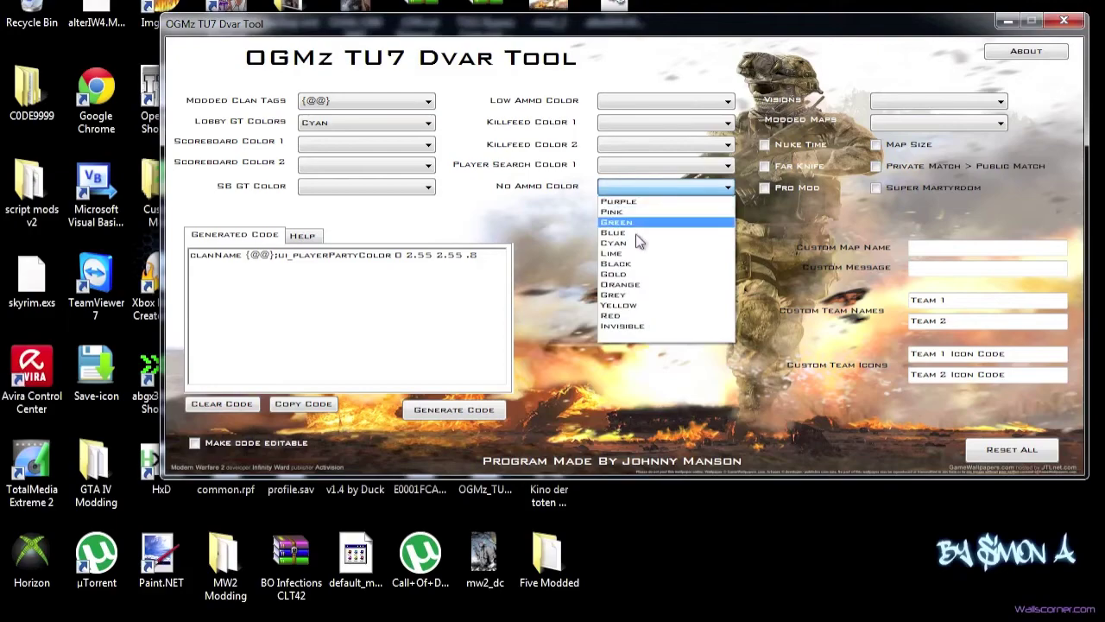
{"action": "left_click", "coordinate": [638, 274]}
{"action": "left_click", "coordinate": [489, 409]}
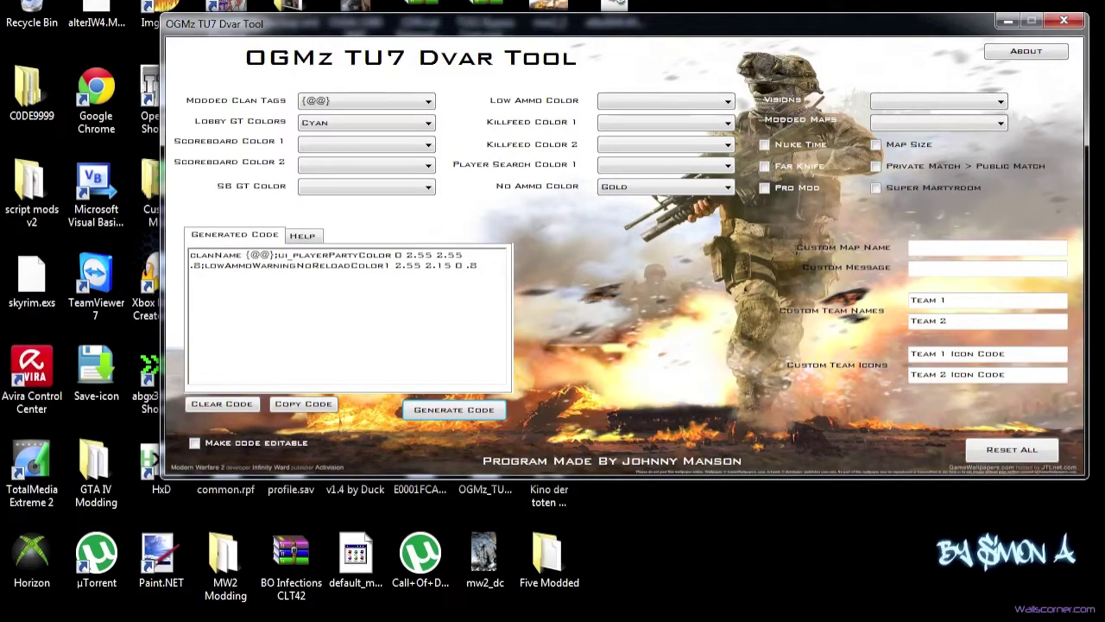
- Generate the code with Private Match > Public Match enabled, highlight the added dvars, and regenerate with the option disabled
{"action": "left_click", "coordinate": [878, 165]}
{"action": "left_click", "coordinate": [452, 415]}
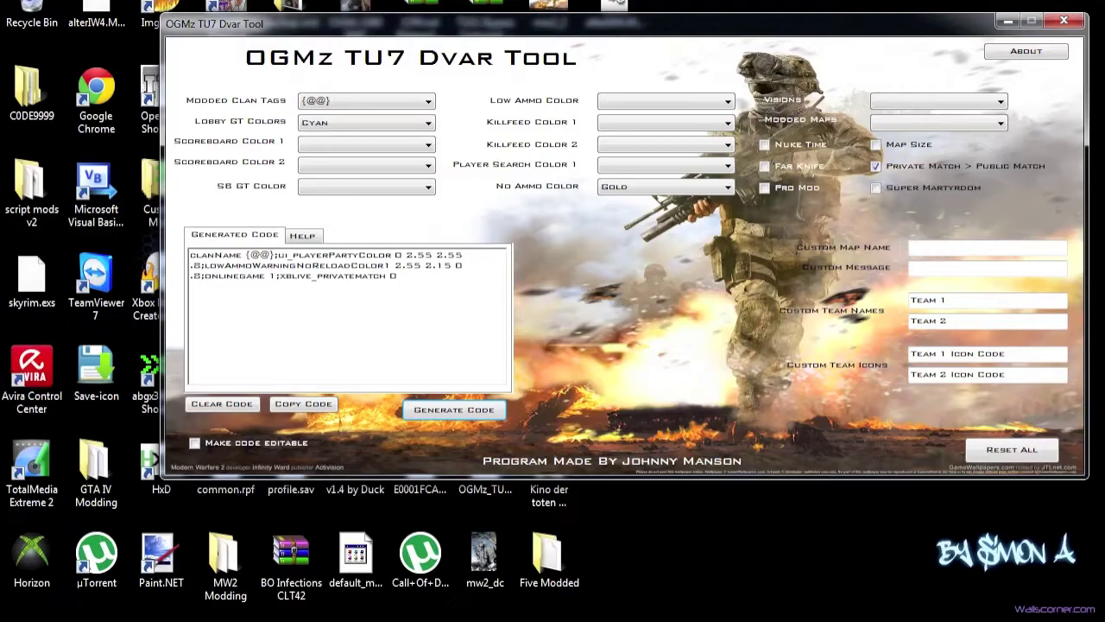
{"action": "left_click_drag", "start_coordinate": [397, 275], "coordinate": [239, 275]}
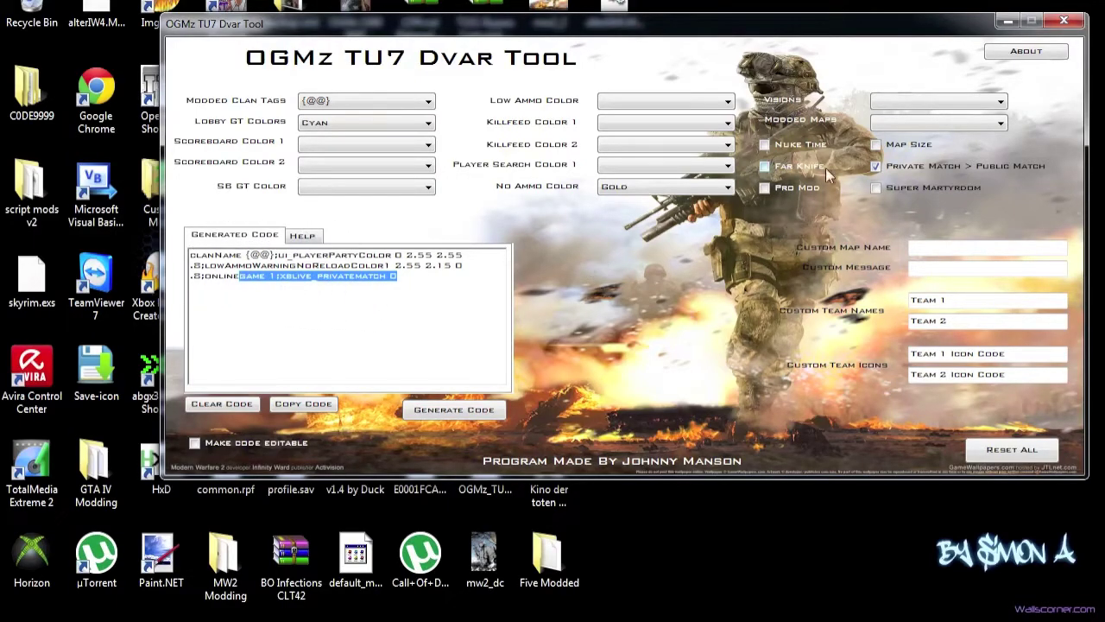
{"action": "left_click", "coordinate": [875, 165]}
{"action": "left_click", "coordinate": [439, 416]}
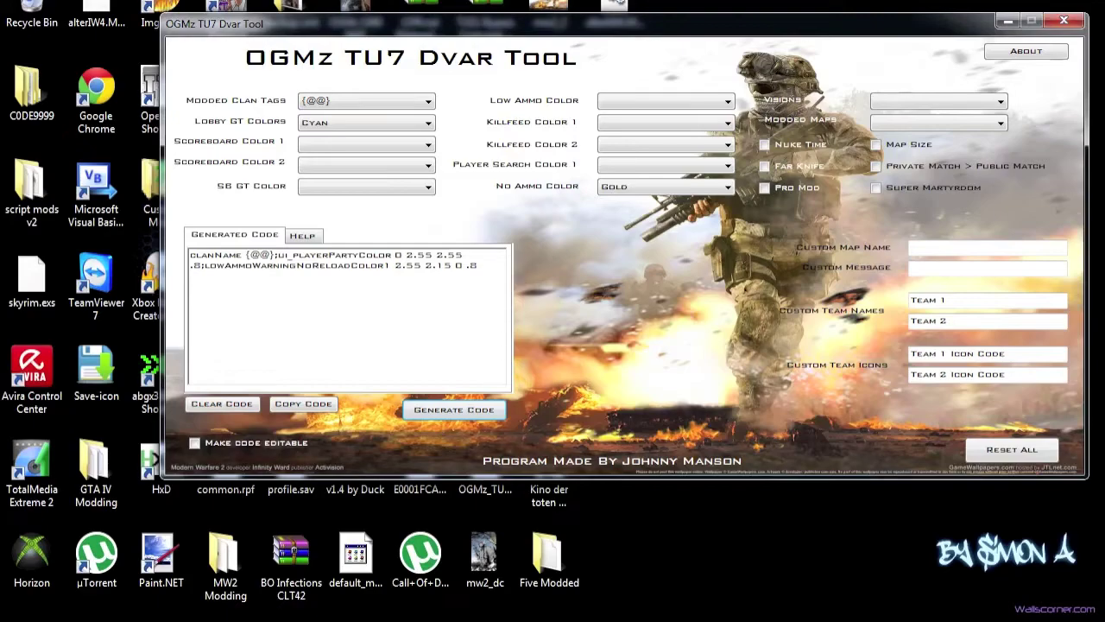
- Generate the code with Far Knife enabled, and regenerate it with the option disabled again
{"action": "left_click", "coordinate": [785, 164]}
{"action": "left_click", "coordinate": [483, 410]}
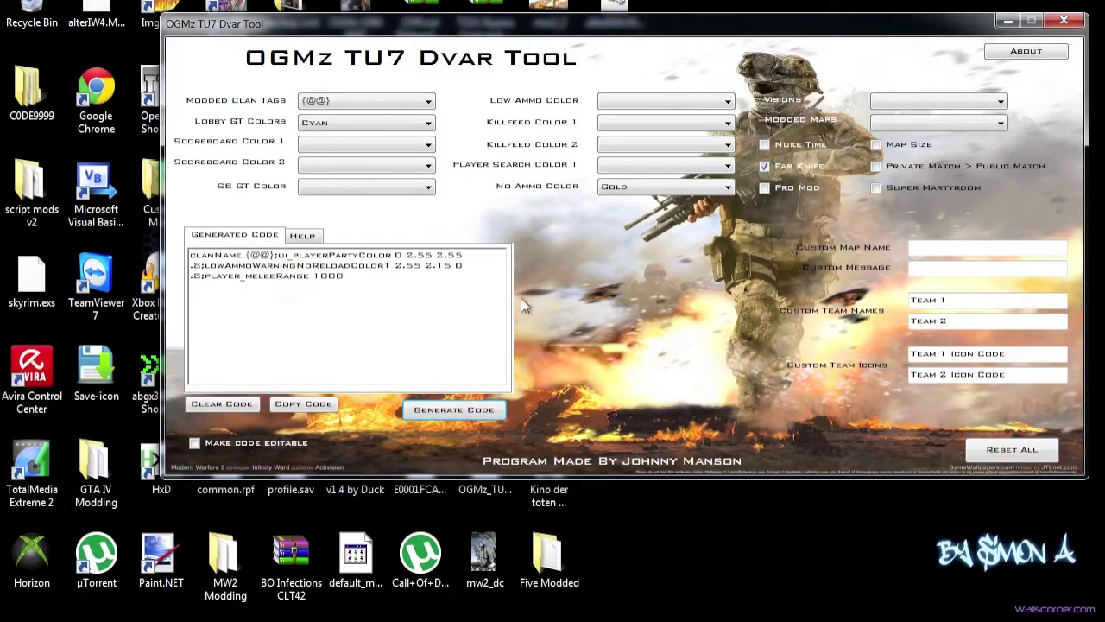
{"action": "left_click", "coordinate": [789, 167]}
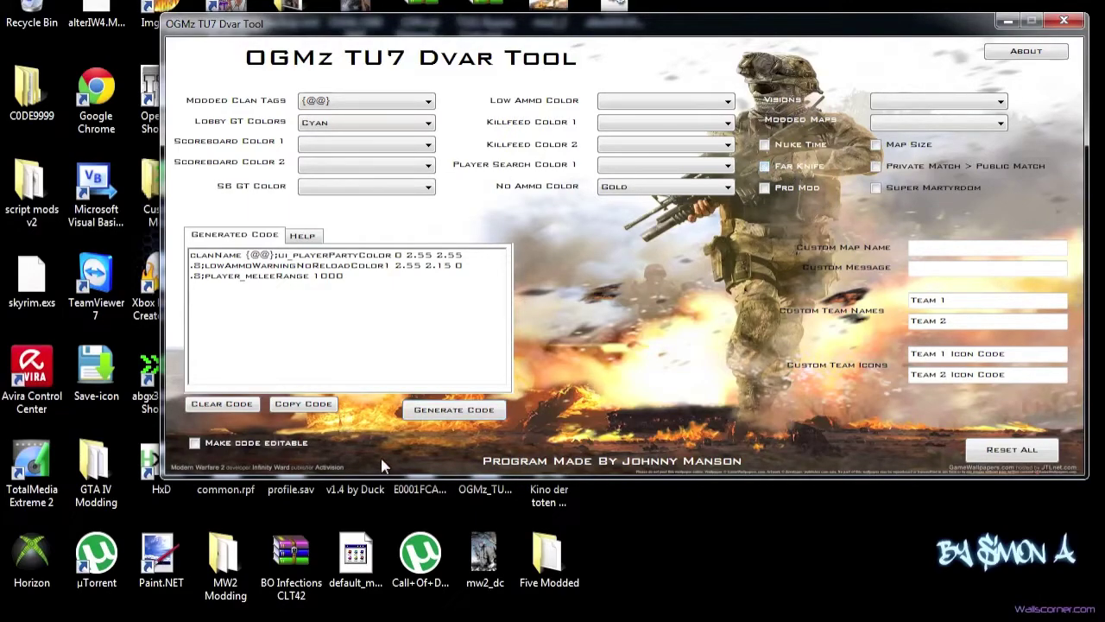
{"action": "left_click", "coordinate": [438, 416]}
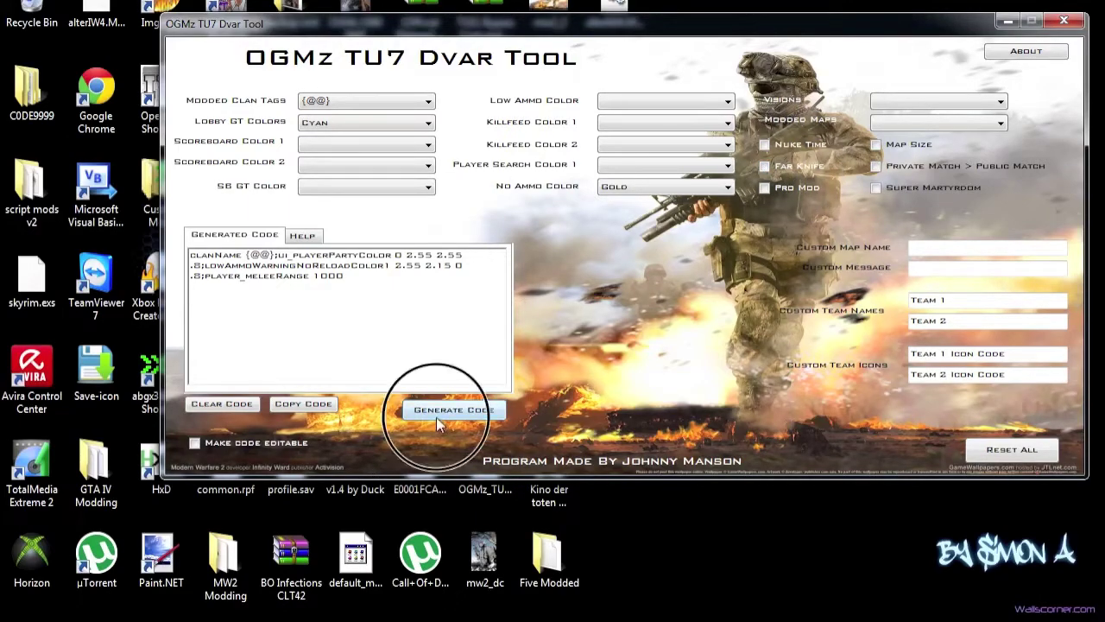
- Set Visions to Cartoon, regenerate the code, and highlight the added r_fullbright dvar
{"action": "left_click", "coordinate": [880, 101]}
{"action": "left_click", "coordinate": [881, 113]}
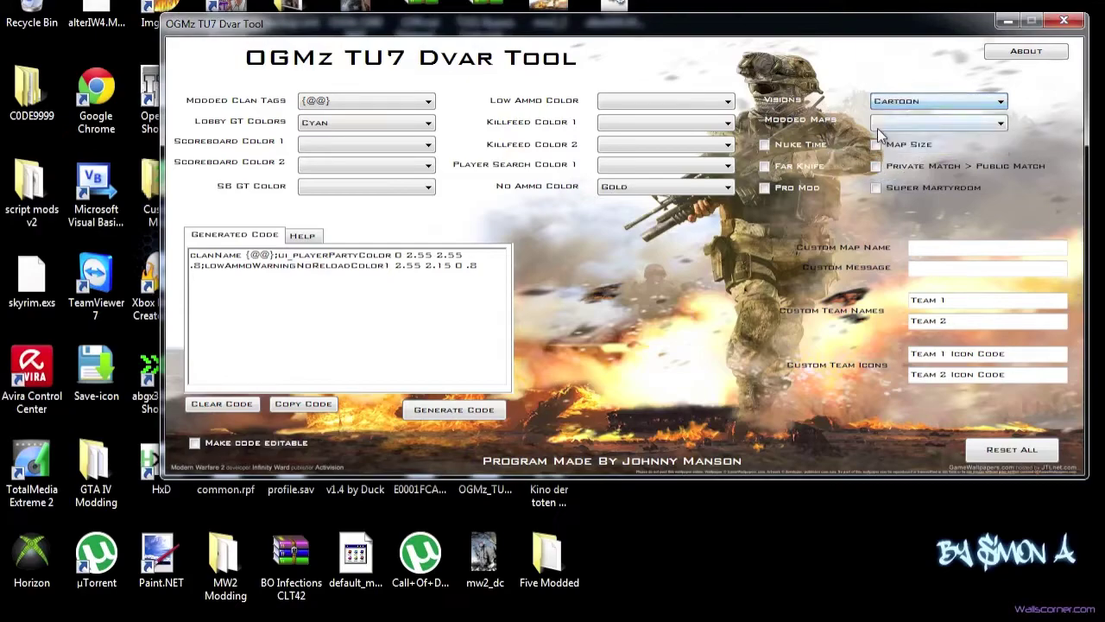
{"action": "left_click", "coordinate": [465, 409]}
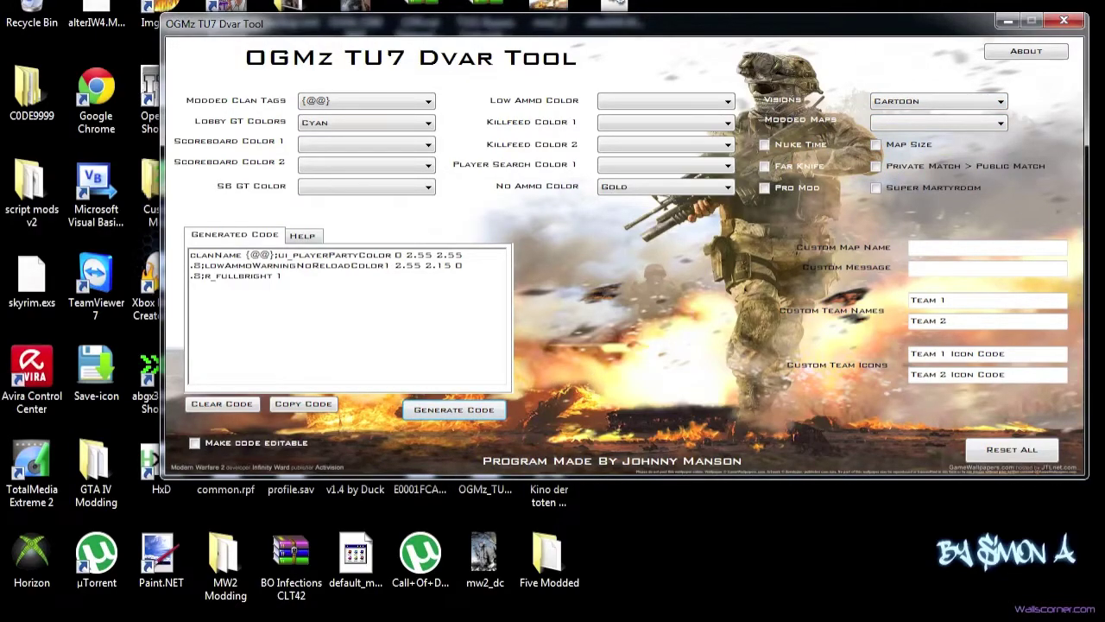
{"action": "left_click_drag", "start_coordinate": [200, 277], "coordinate": [285, 276]}
{"action": "left_click", "coordinate": [389, 284]}
{"action": "left_click_drag", "start_coordinate": [283, 277], "coordinate": [292, 255]}
{"action": "key", "text": "Tab"}
- Set Scoreboard Color 1 to Blue, Scoreboard Color 2 to Lime and SB GT Color to Gold
{"action": "left_click", "coordinate": [333, 146]}
{"action": "left_click", "coordinate": [336, 190]}
{"action": "left_click", "coordinate": [316, 164]}
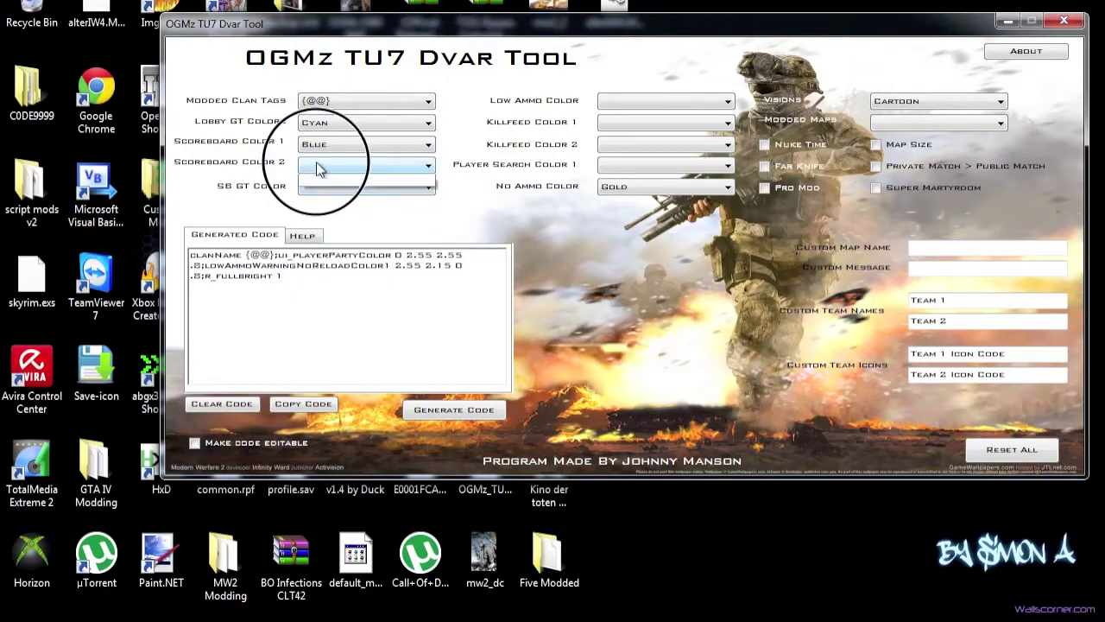
{"action": "left_click", "coordinate": [324, 232]}
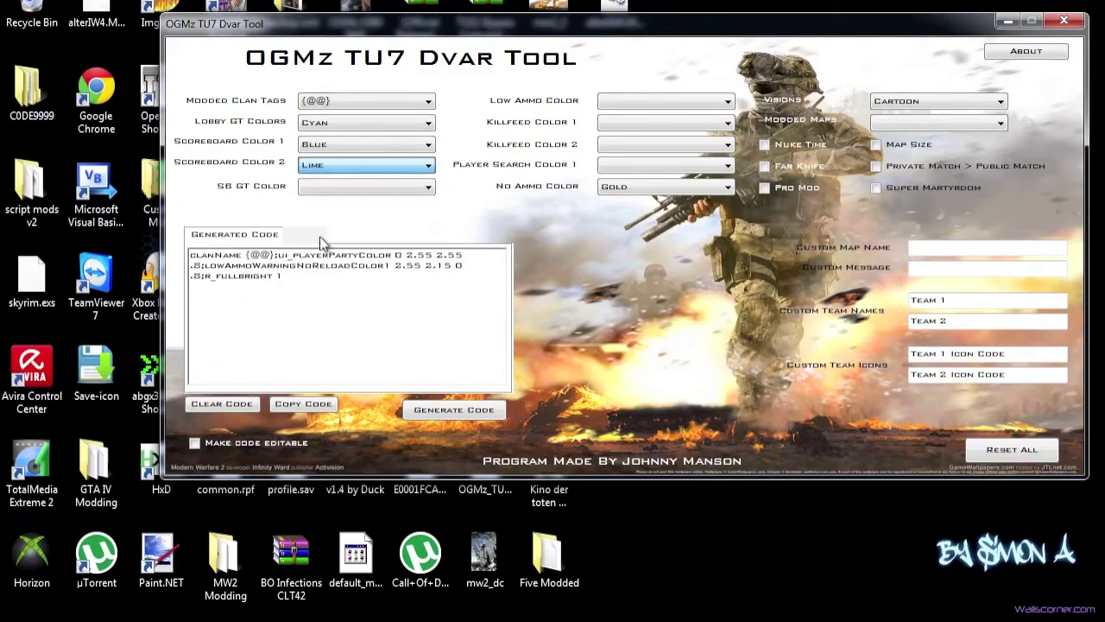
{"action": "left_click", "coordinate": [344, 187]}
{"action": "left_click", "coordinate": [327, 273]}
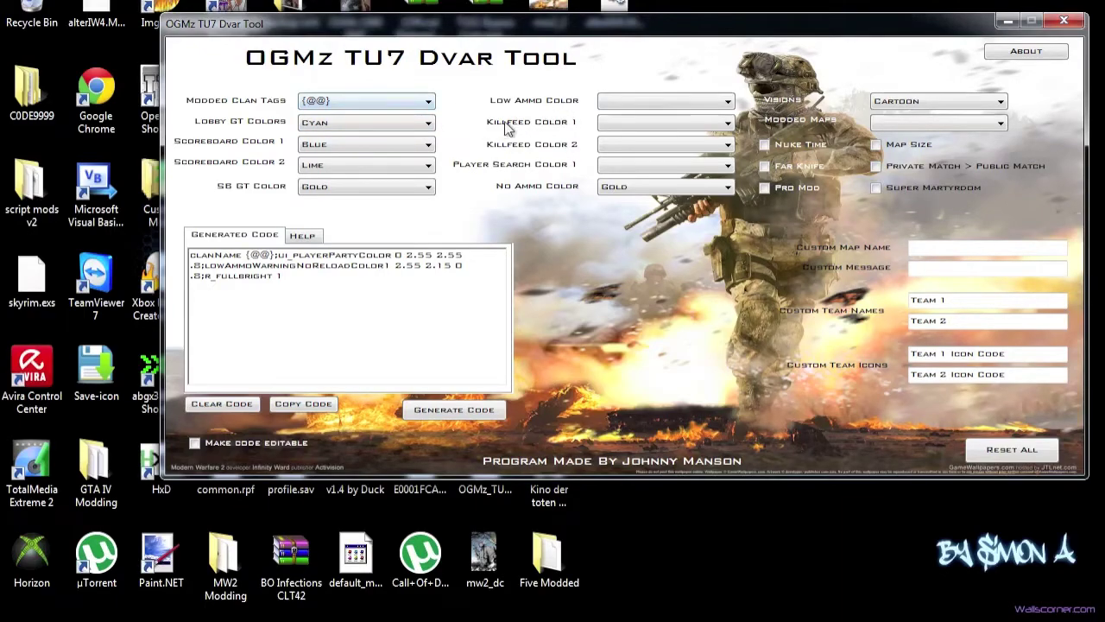
- Set Low Ammo Color to Pink, Killfeed Color 1 to Lime, Killfeed Color 2 to Black and Player Search Color 1 to Purple
{"action": "left_click", "coordinate": [632, 101]}
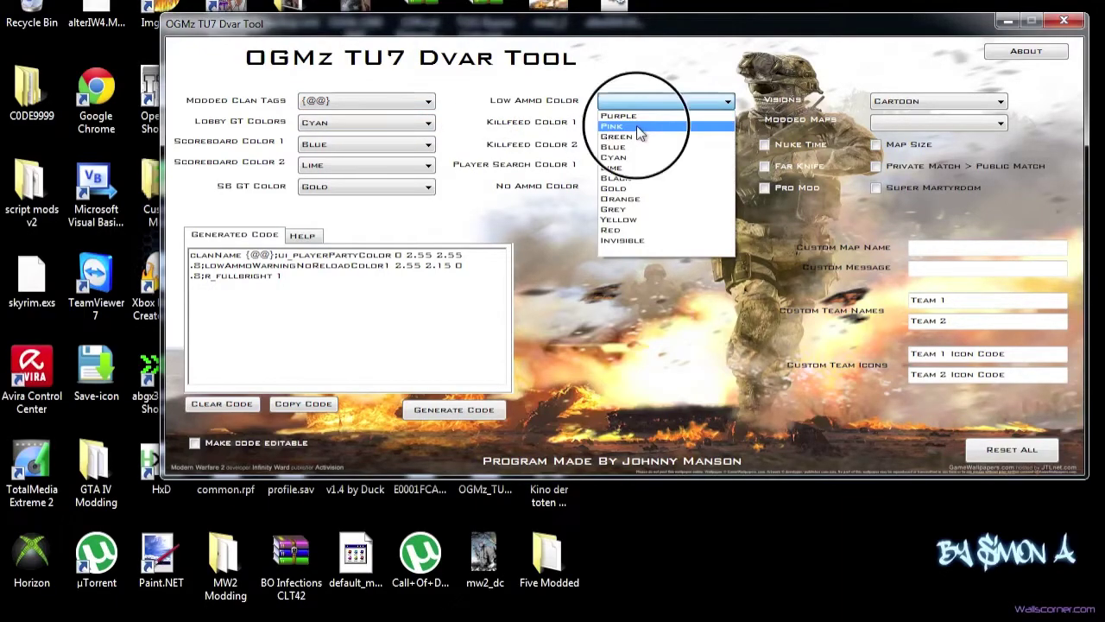
{"action": "left_click", "coordinate": [637, 125]}
{"action": "left_click", "coordinate": [607, 121]}
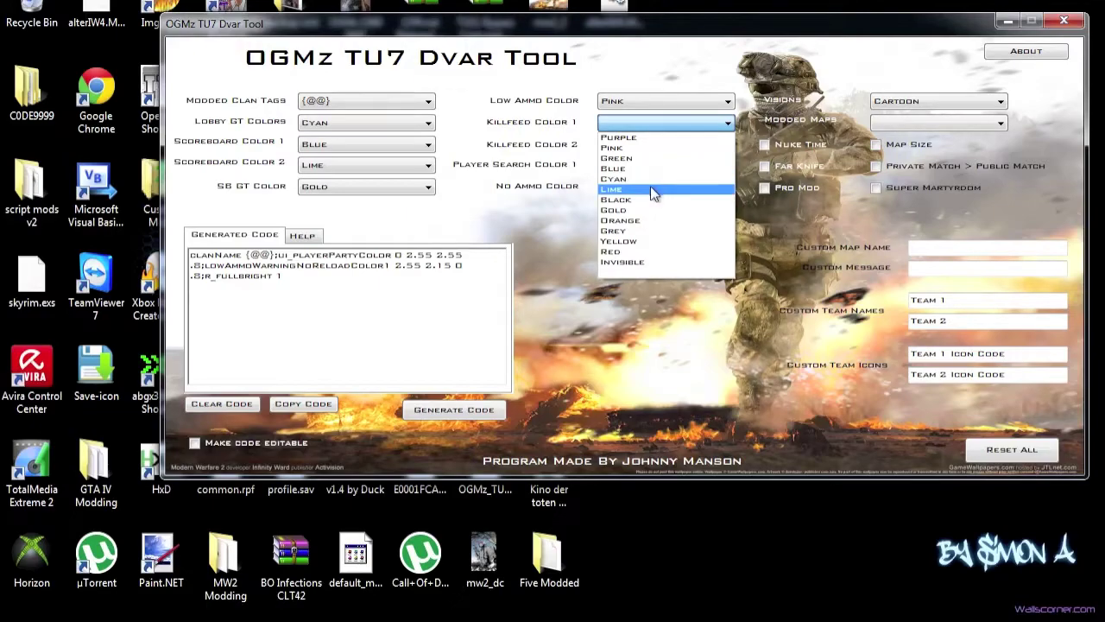
{"action": "left_click", "coordinate": [650, 189]}
{"action": "left_click", "coordinate": [643, 144]}
{"action": "left_click", "coordinate": [641, 221]}
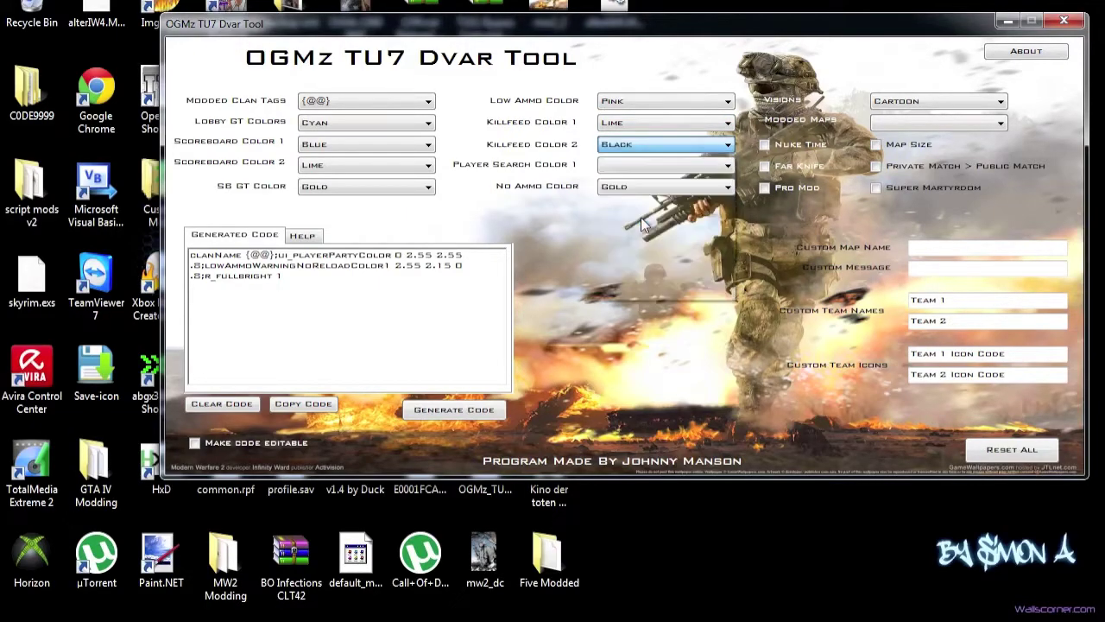
{"action": "left_click", "coordinate": [656, 165]}
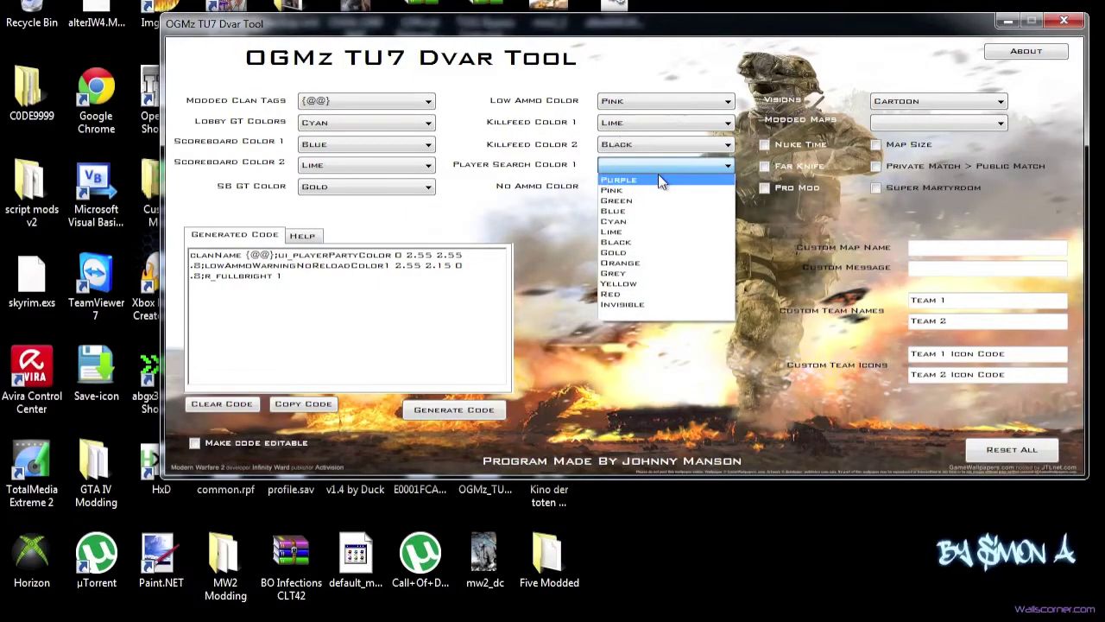
{"action": "left_click", "coordinate": [631, 177]}
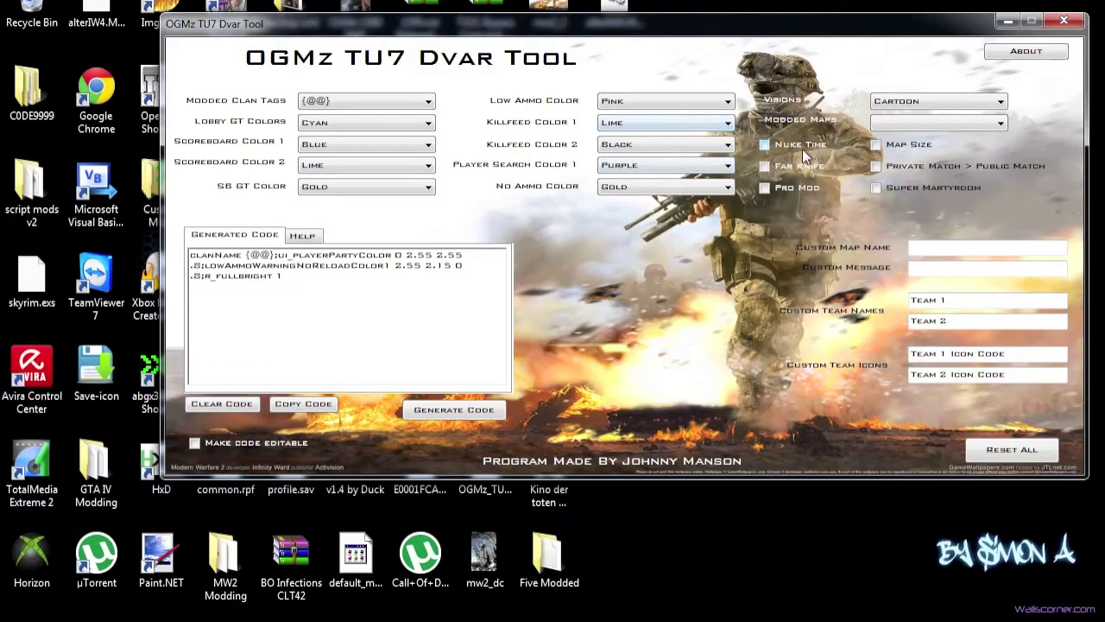
- Set Modded Maps to Vertigo and enable Nuke Time and Private Match > Public Match, leaving Super Martyrdom off
{"action": "left_click", "coordinate": [897, 121]}
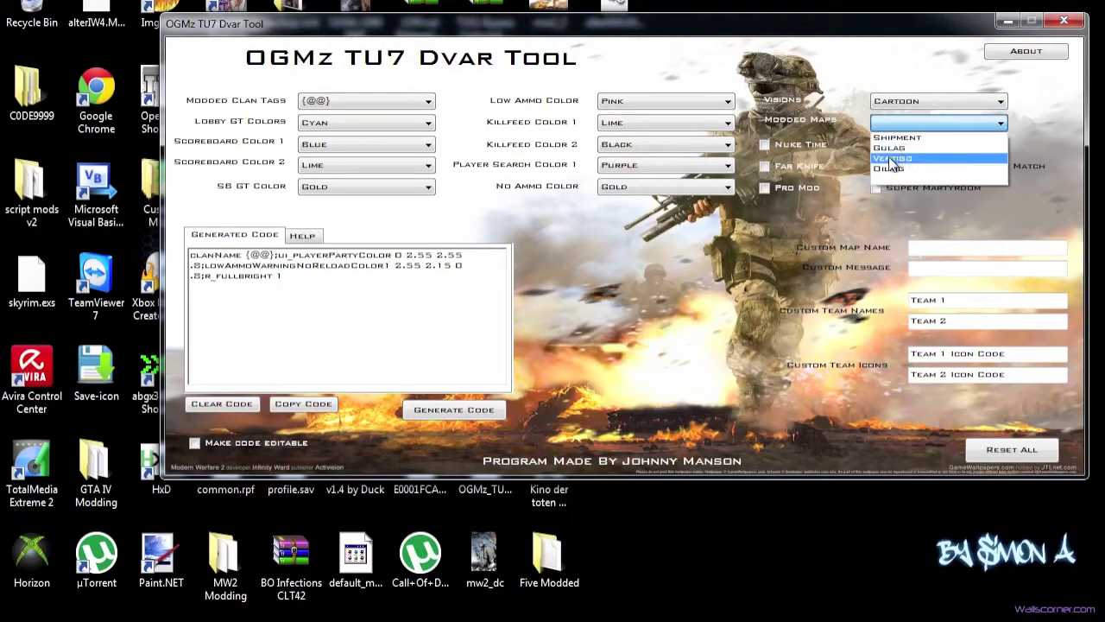
{"action": "left_click", "coordinate": [893, 160]}
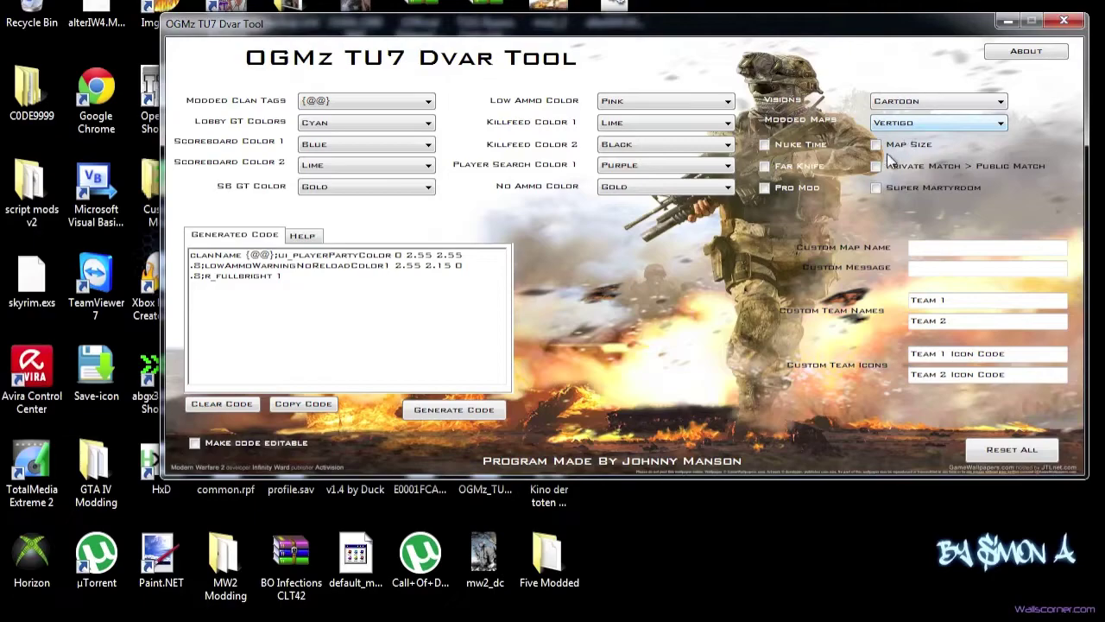
{"action": "left_click", "coordinate": [799, 145]}
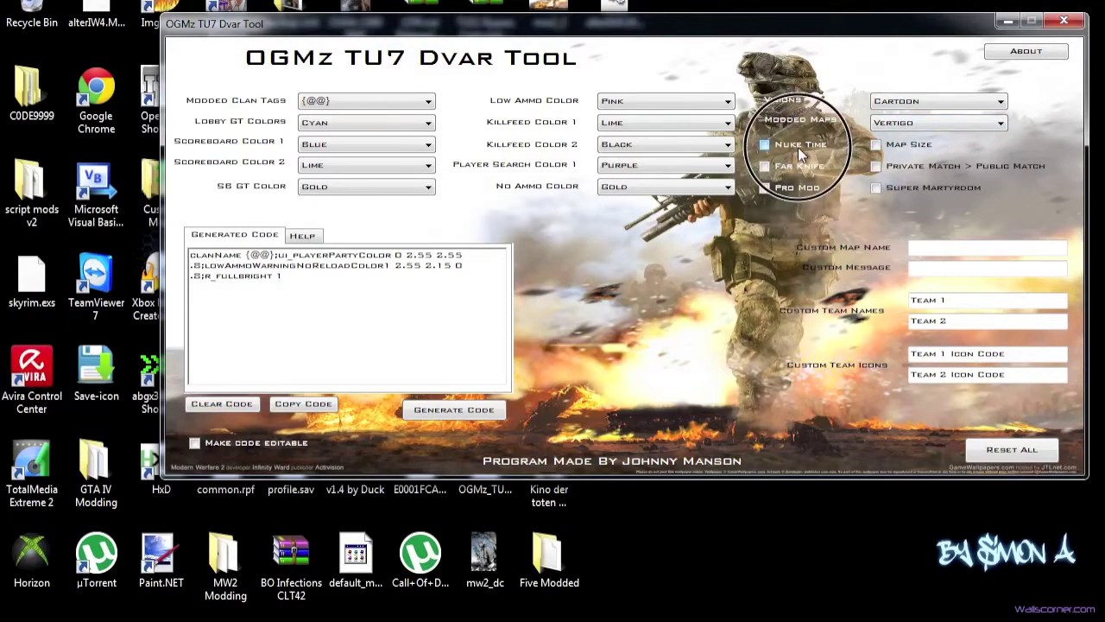
{"action": "left_click", "coordinate": [876, 187]}
{"action": "left_click", "coordinate": [876, 165]}
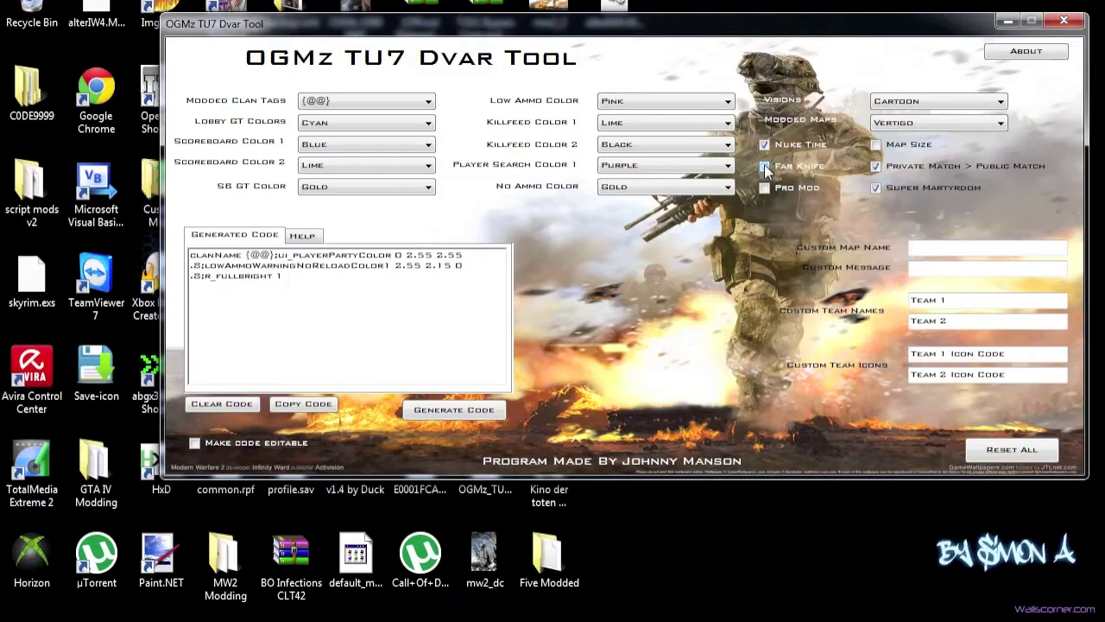
{"action": "left_click", "coordinate": [889, 191]}
- Change the Modded Maps selection to Shipment
{"action": "left_click", "coordinate": [950, 247]}
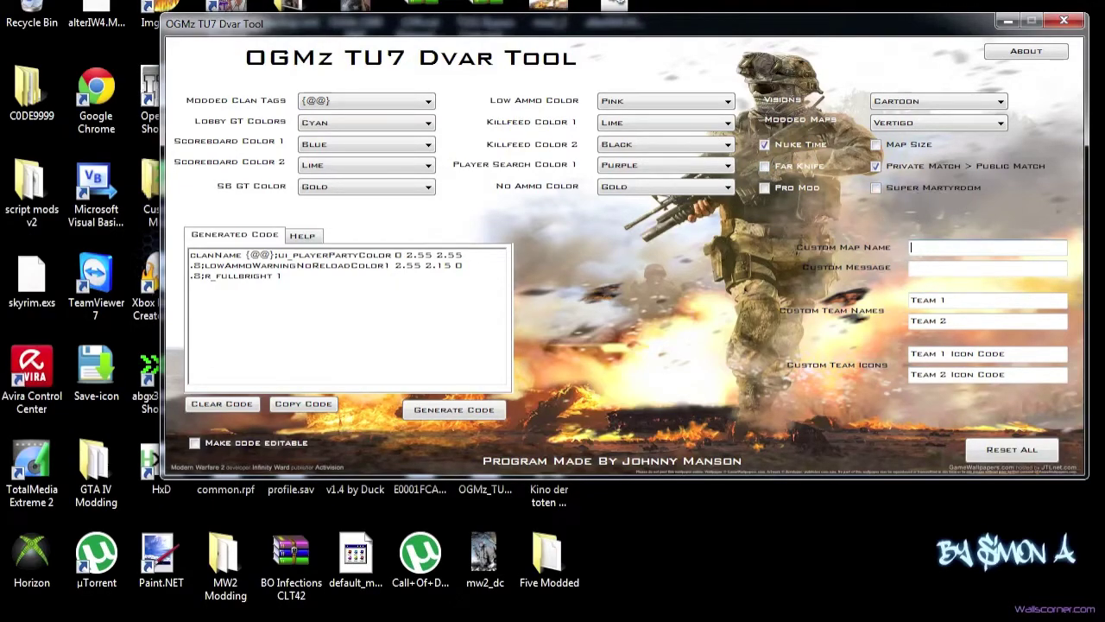
{"action": "left_click", "coordinate": [894, 125]}
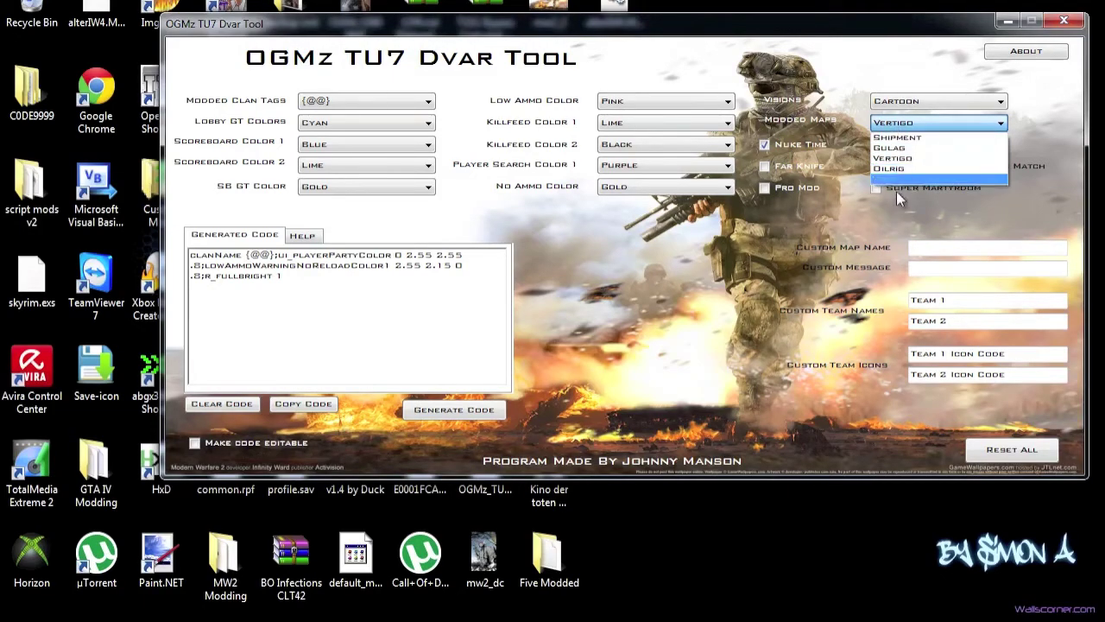
{"action": "left_click", "coordinate": [891, 180]}
{"action": "left_click", "coordinate": [937, 121]}
{"action": "left_click", "coordinate": [938, 138]}
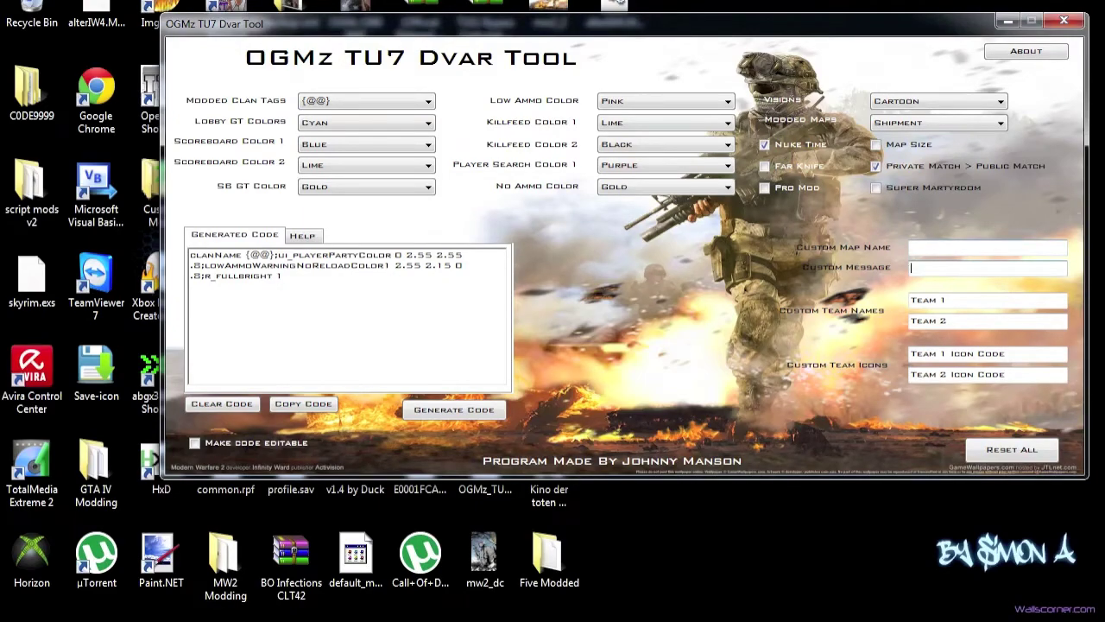
- Review the color shortcut codes for custom text in the help, highlighting the list and the code for black
{"action": "left_click", "coordinate": [304, 238]}
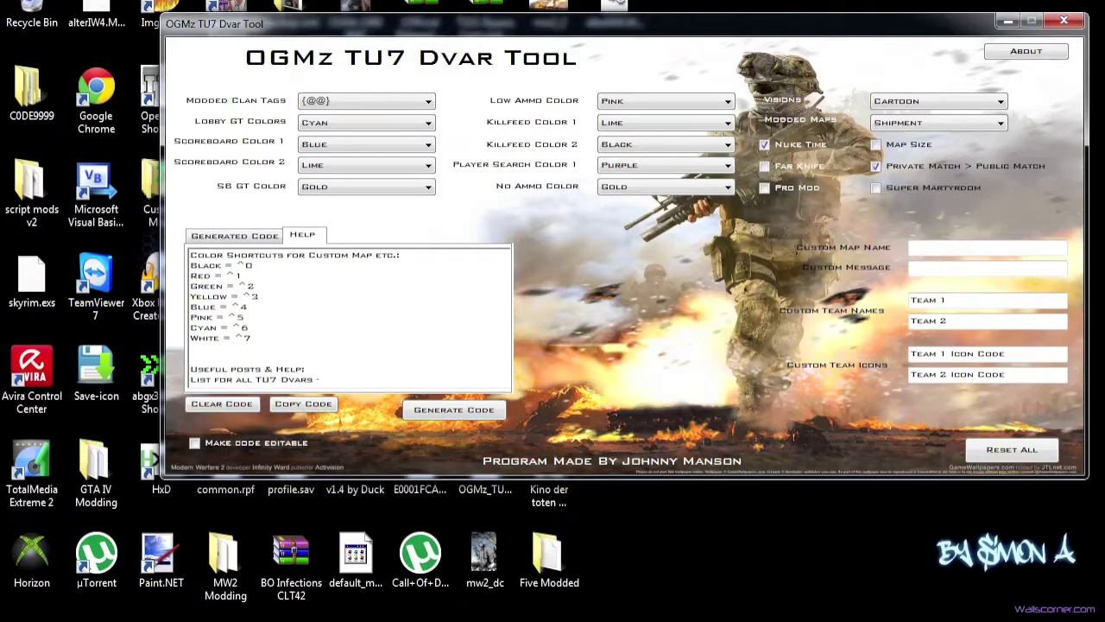
{"action": "left_click_drag", "start_coordinate": [251, 339], "coordinate": [138, 259]}
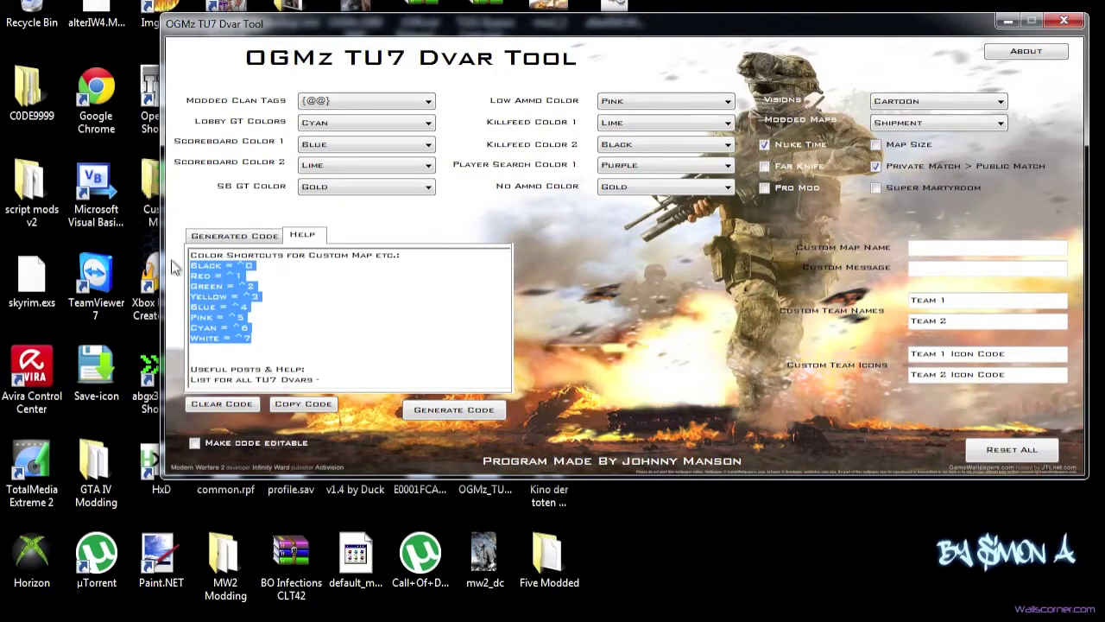
{"action": "left_click", "coordinate": [250, 240]}
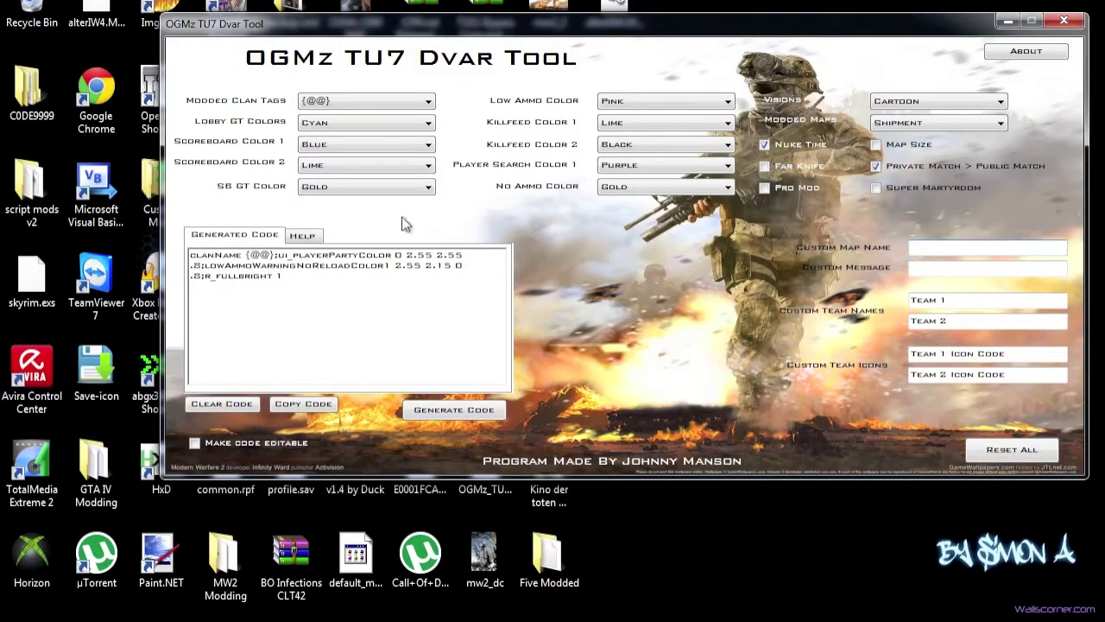
{"action": "left_click", "coordinate": [304, 236]}
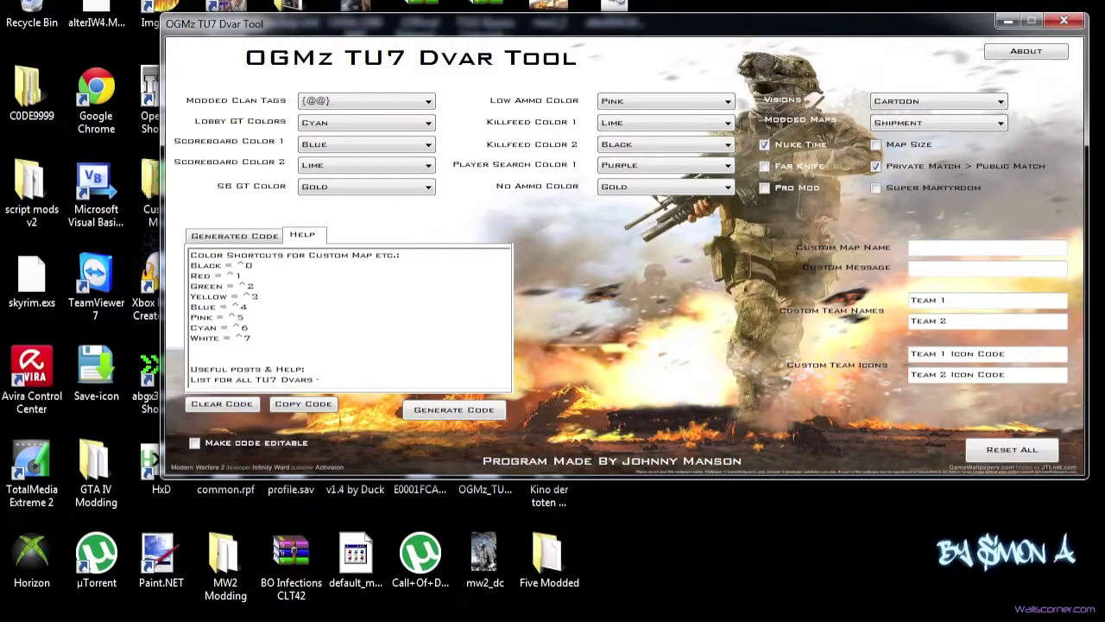
{"action": "left_click_drag", "start_coordinate": [276, 265], "coordinate": [237, 265]}
{"action": "left_click", "coordinate": [252, 265]}
- Set Custom Map Name to "^0OGMz ^2TU7 ^4Dvar" and highlight the entered text
{"action": "left_click", "coordinate": [972, 248]}
{"action": "type", "text": "^0OGMz ^2TU7 ^4"}
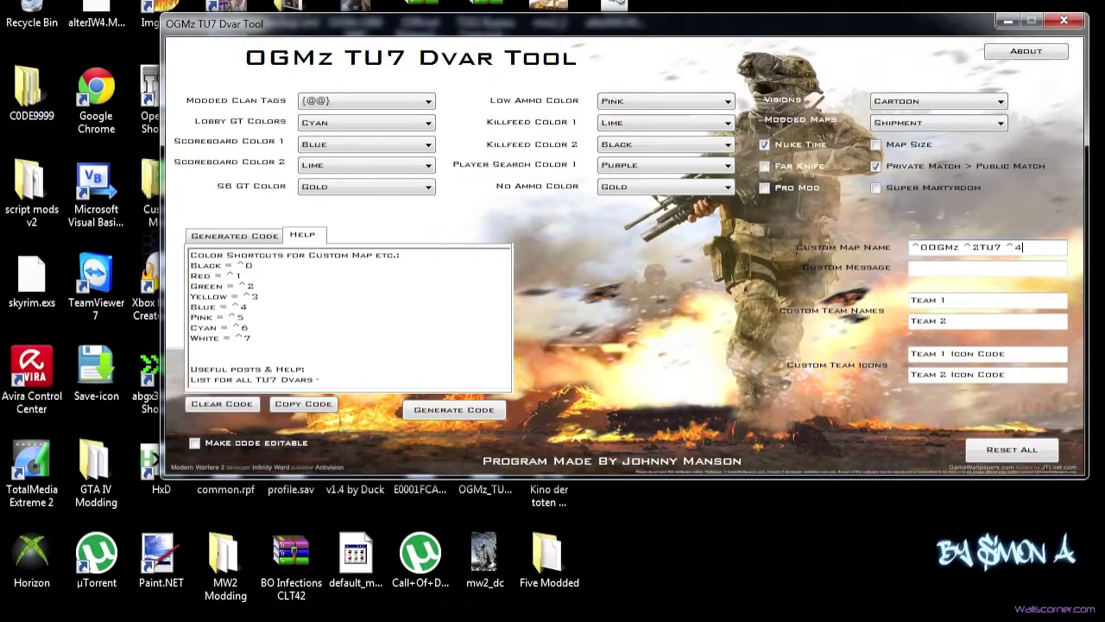
{"action": "type", "text": "Dvar"}
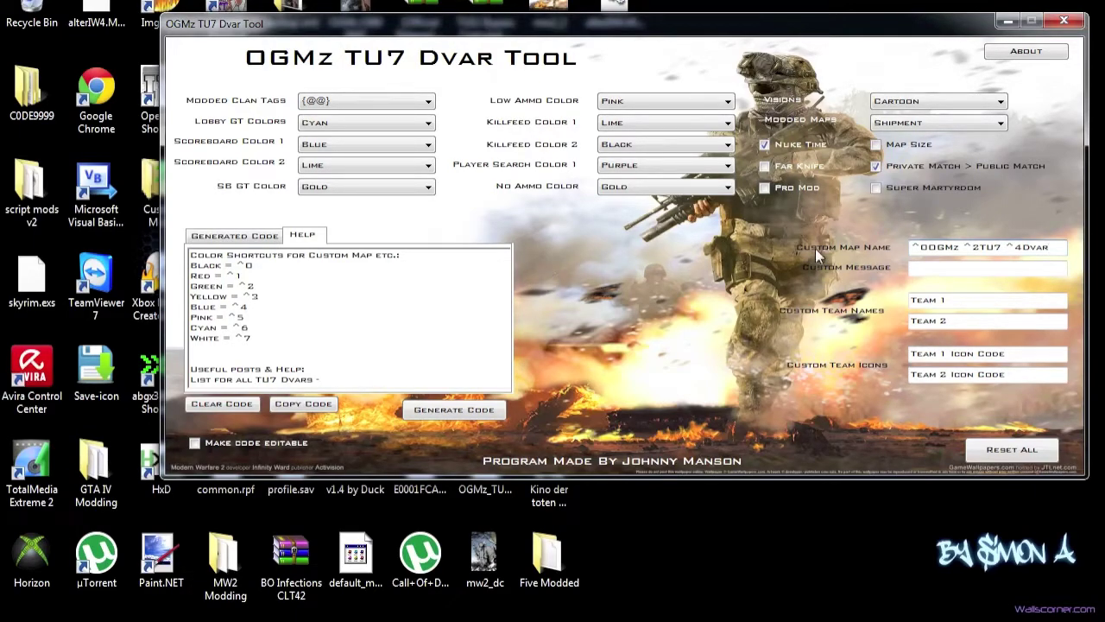
{"action": "left_click_drag", "start_coordinate": [1048, 247], "coordinate": [900, 247]}
{"action": "left_click", "coordinate": [1058, 247]}
{"action": "left_click_drag", "start_coordinate": [1066, 247], "coordinate": [864, 247]}
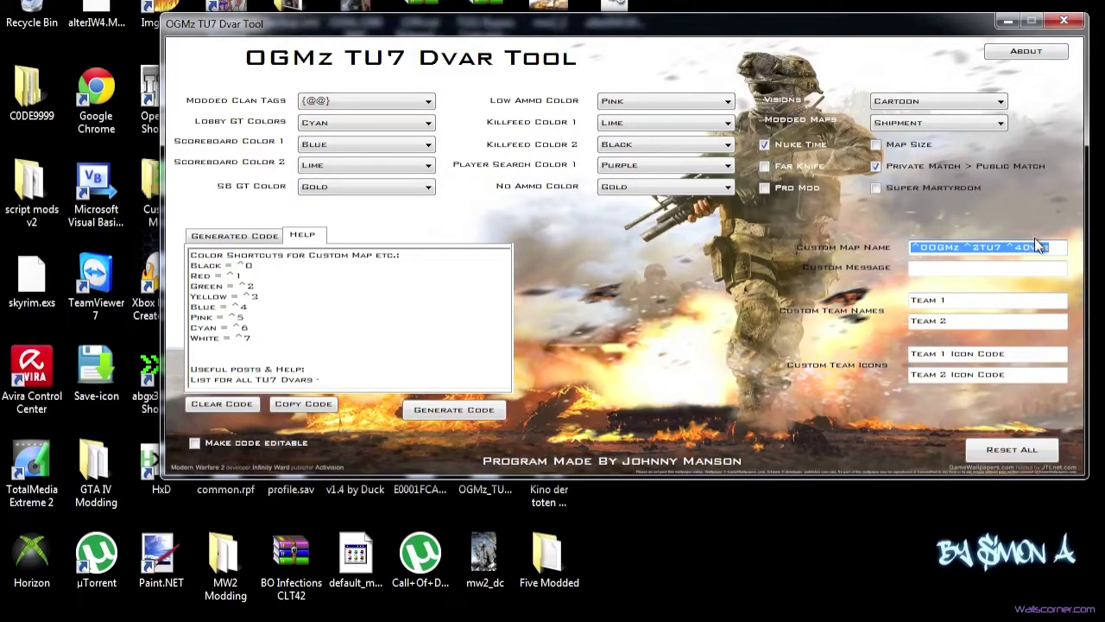
{"action": "left_click", "coordinate": [1060, 247]}
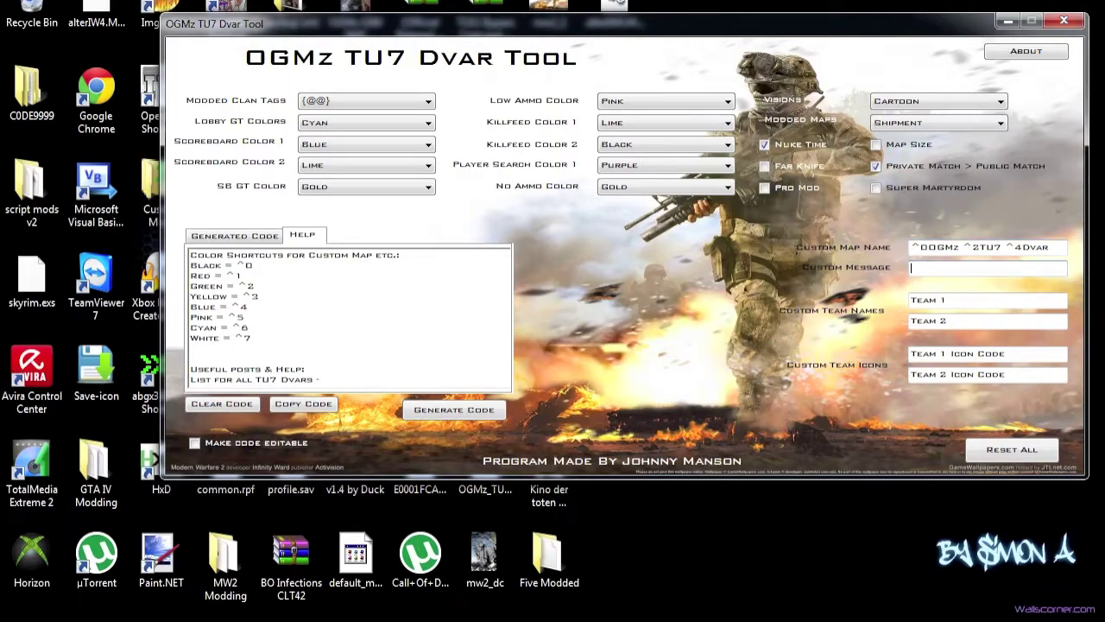
{"action": "type", "text": "Hel"}
{"action": "key", "text": "BackSpace"}
{"action": "key", "text": "BackSpace"}
{"action": "type", "text": "YouTube"}
{"action": "type", "text": ".com"}
{"action": "type", "text": "/freshgam"}
{"action": "key", "text": "BackSpace"}
{"action": "key", "text": "BackSpace"}
{"action": "key", "text": "BackSpace"}
{"action": "key", "text": "BackSpace"}
{"action": "key", "text": "BackSpace"}
{"action": "key", "text": "BackSpace"}
{"action": "key", "text": "BackSpace"}
{"action": "key", "text": "BackSpace"}
{"action": "key", "text": "BackSpace"}
{"action": "key", "text": "BackSpace"}
{"action": "key", "text": "BackSpace"}
{"action": "key", "text": "BackSpace"}
{"action": "key", "text": "BackSpace"}
{"action": "key", "text": "BackSpace"}
{"action": "key", "text": "BackSpace"}
{"action": "key", "text": "BackSpace"}
{"action": "type", "text": "T"}
{"action": "key", "text": "BackSpace"}
{"action": "key", "text": "BackSpace"}
- Set Custom Message to "YT.com/freshgamer10" and the custom team names to "^3Color is Nice" and "^2Yep"
{"action": "type", "text": "YT.com/freshgamer10"}
{"action": "key", "text": "Tab"}
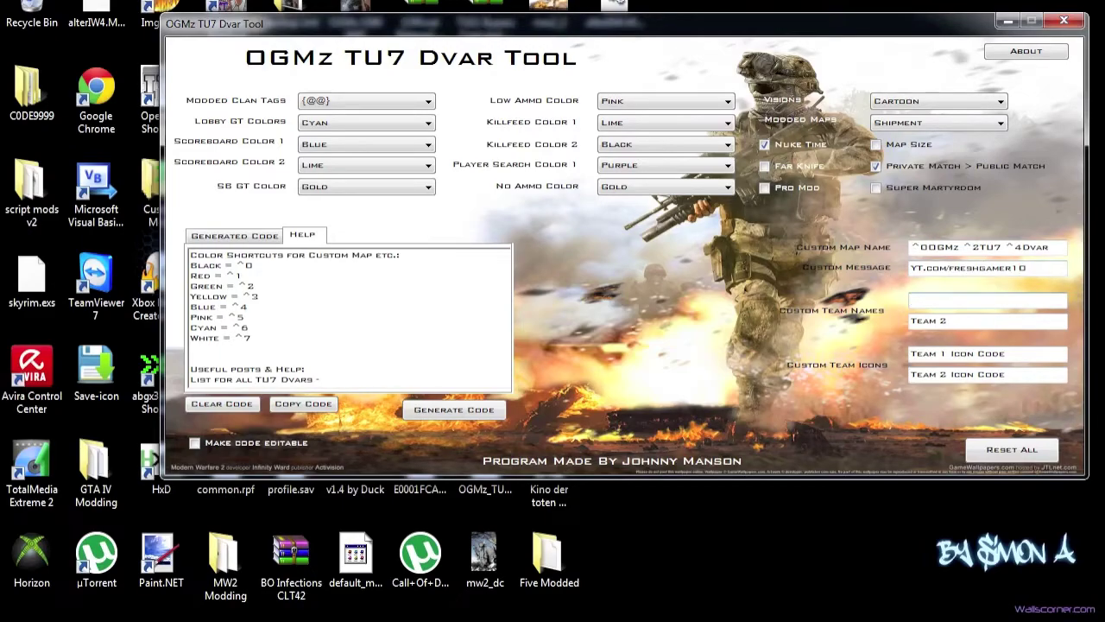
{"action": "type", "text": "^3Color is Nice"}
{"action": "left_click", "coordinate": [1010, 323]}
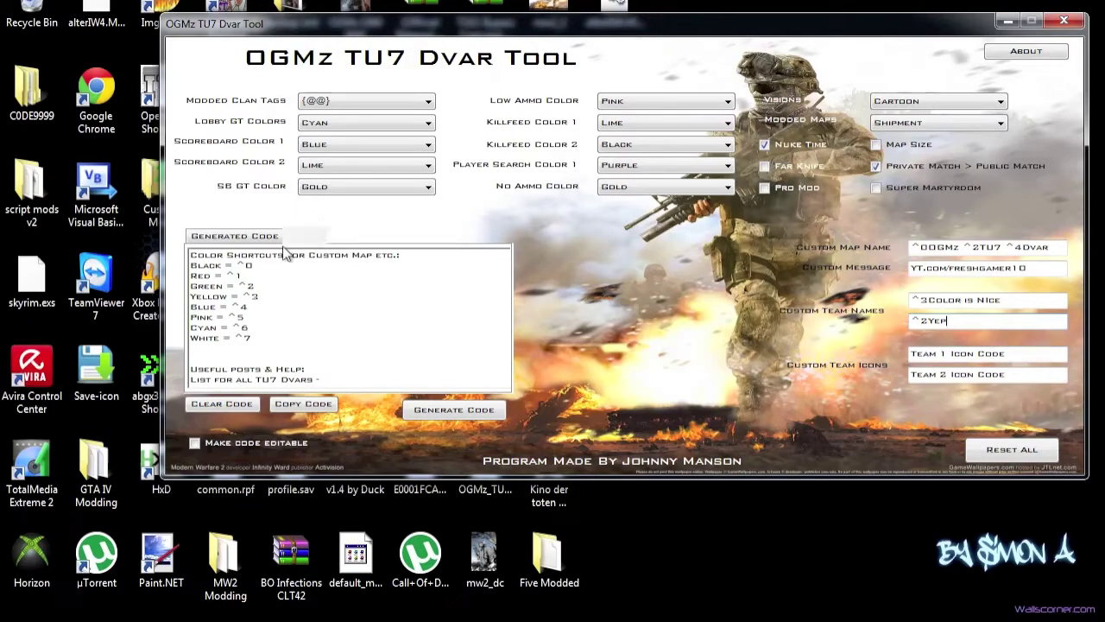
- Review the useful post links in the help, highlight the All Titles, Weapons and Icon Codes link, and return to the generated code
{"action": "scroll", "coordinate": [223, 332], "scroll_direction": "down", "scroll_amount": 2}
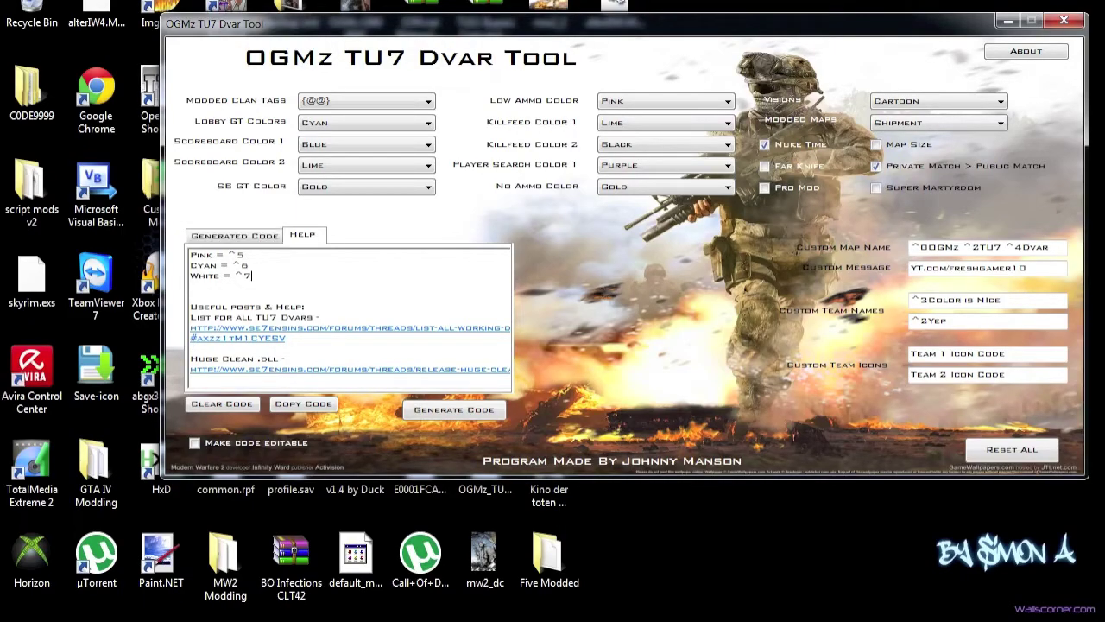
{"action": "scroll", "coordinate": [351, 320], "scroll_direction": "down", "scroll_amount": 1}
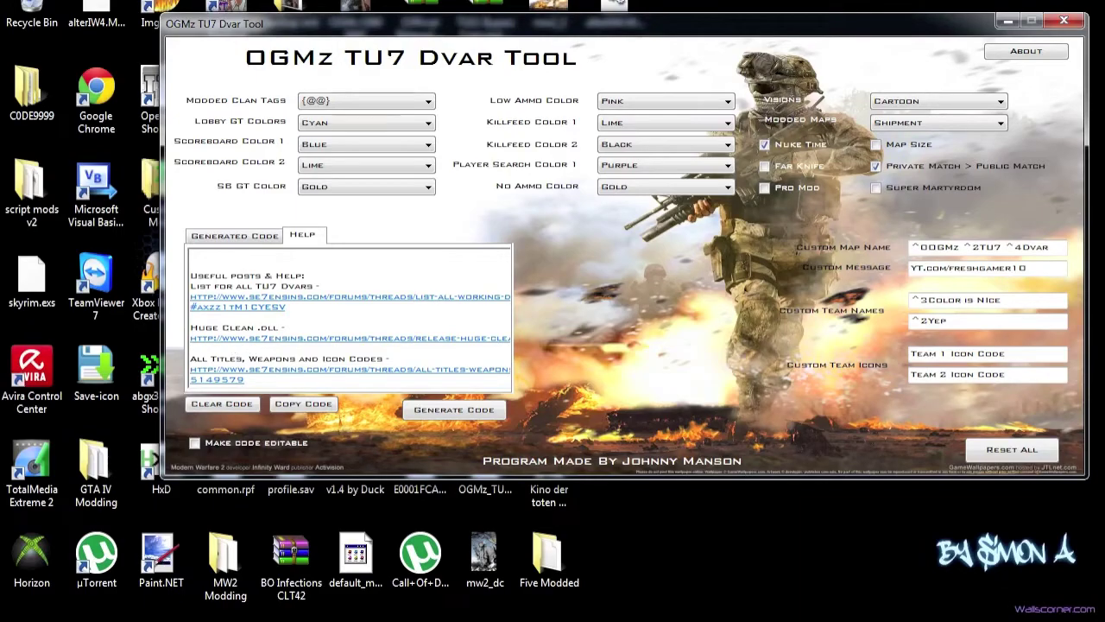
{"action": "scroll", "coordinate": [351, 315], "scroll_direction": "down", "scroll_amount": 1}
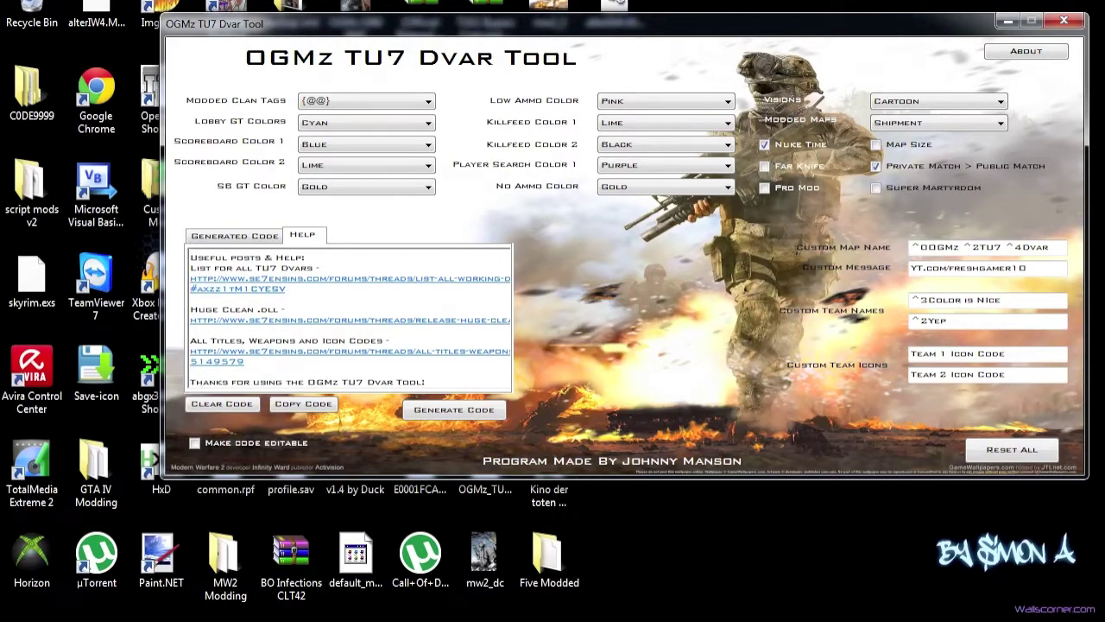
{"action": "double_click", "coordinate": [221, 360]}
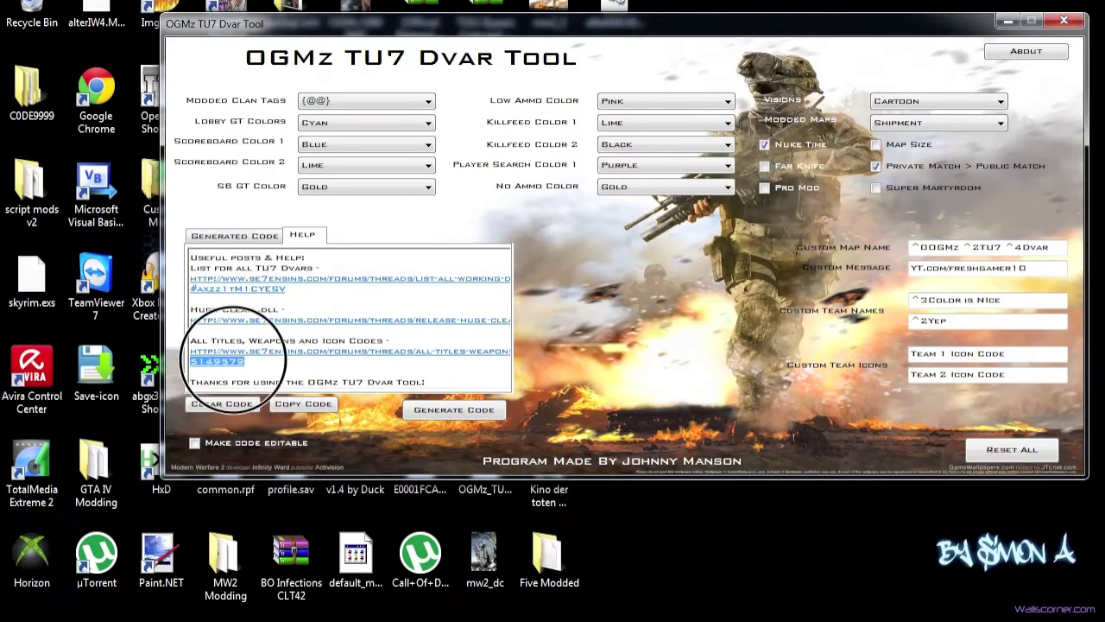
{"action": "double_click", "coordinate": [194, 351]}
{"action": "left_click", "coordinate": [192, 348]}
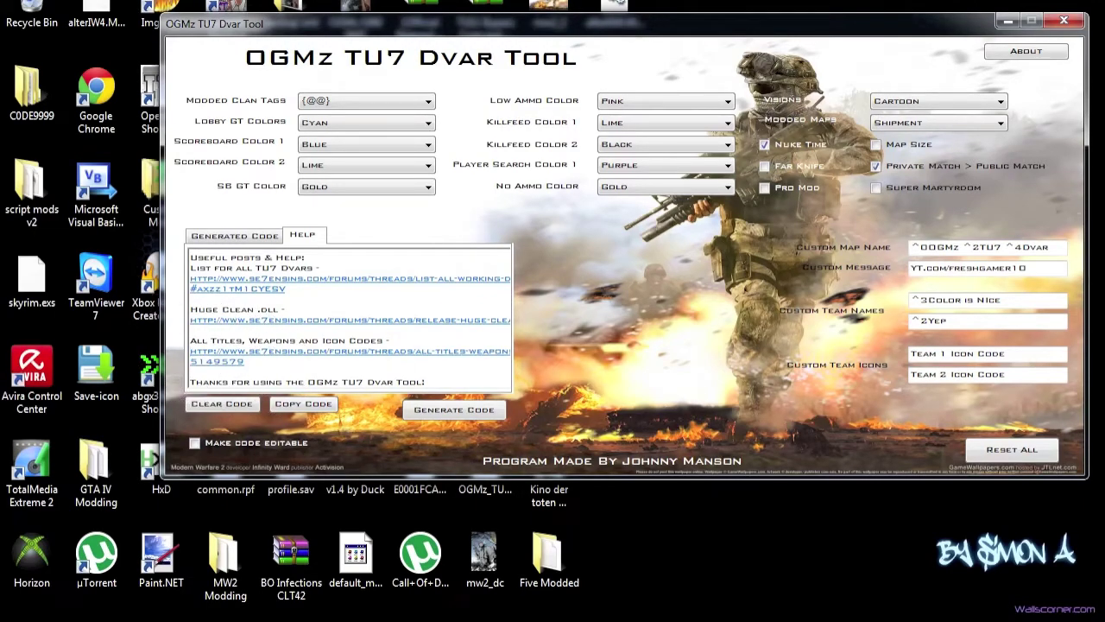
{"action": "left_click", "coordinate": [263, 357]}
{"action": "left_click", "coordinate": [246, 350]}
{"action": "left_click", "coordinate": [246, 359]}
{"action": "double_click", "coordinate": [250, 356]}
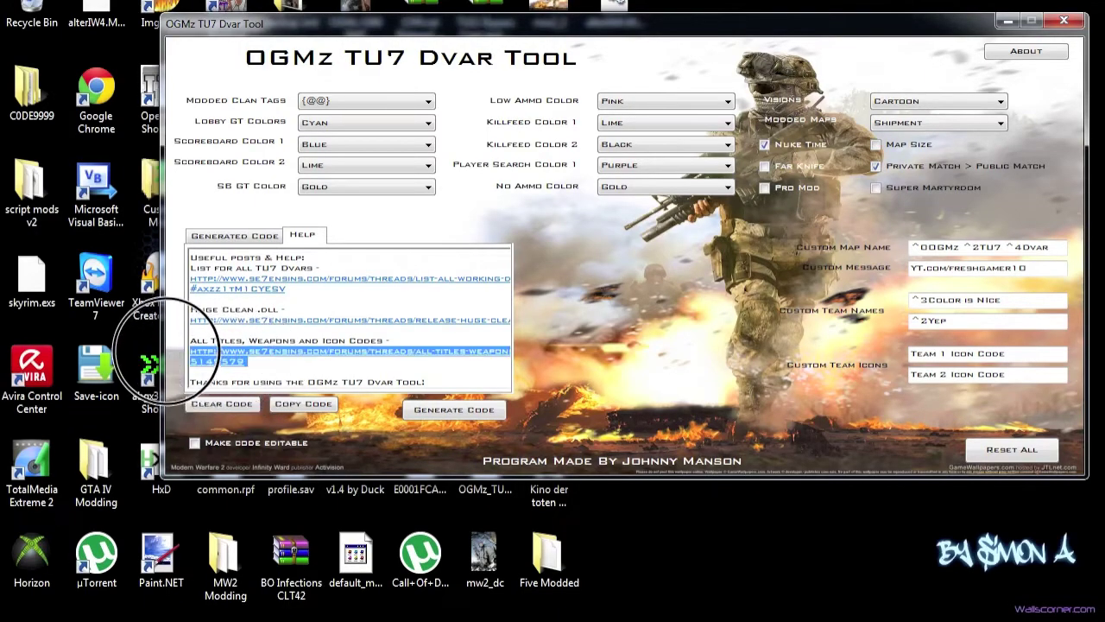
{"action": "left_click", "coordinate": [307, 362]}
{"action": "left_click", "coordinate": [259, 364]}
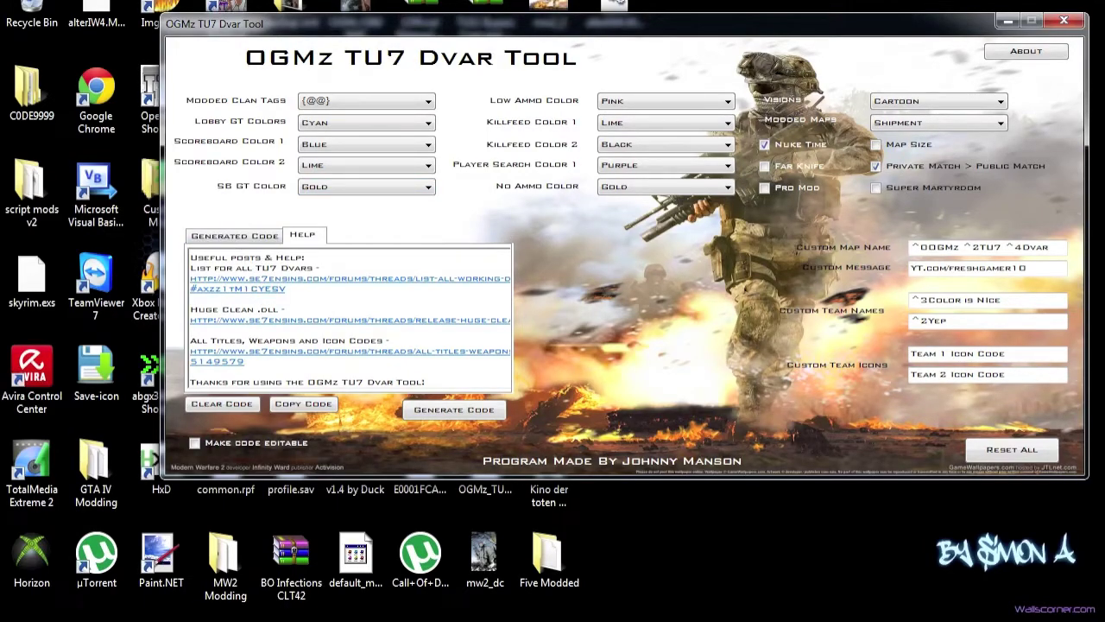
{"action": "left_click", "coordinate": [244, 233]}
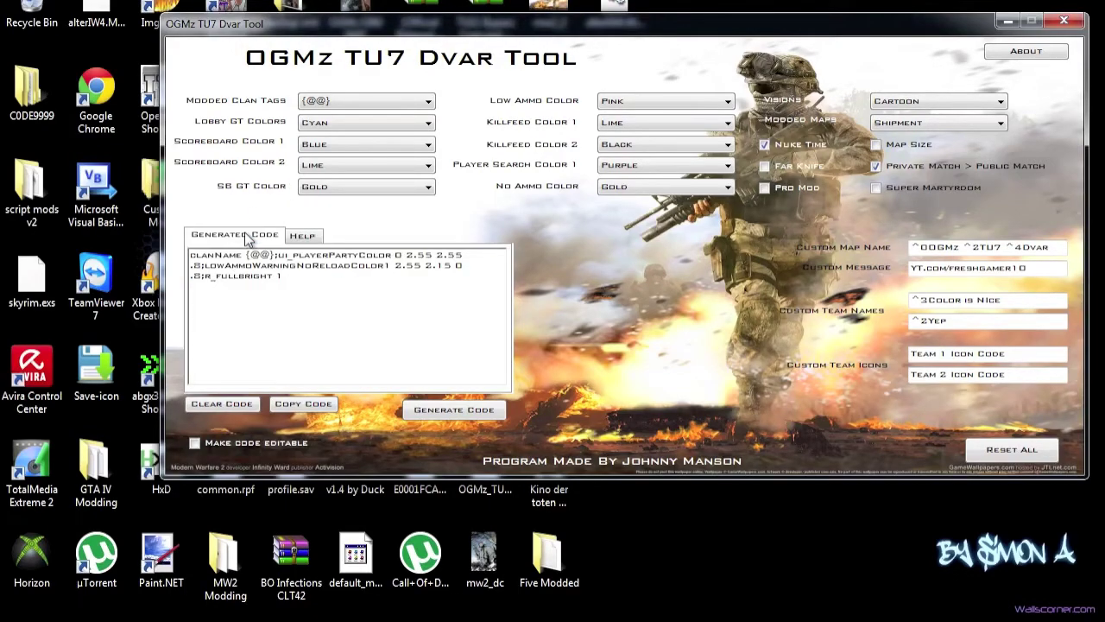
- Empty both Custom Team Icons fields and generate the code from all current options
{"action": "left_click", "coordinate": [958, 353]}
{"action": "left_click", "coordinate": [949, 374]}
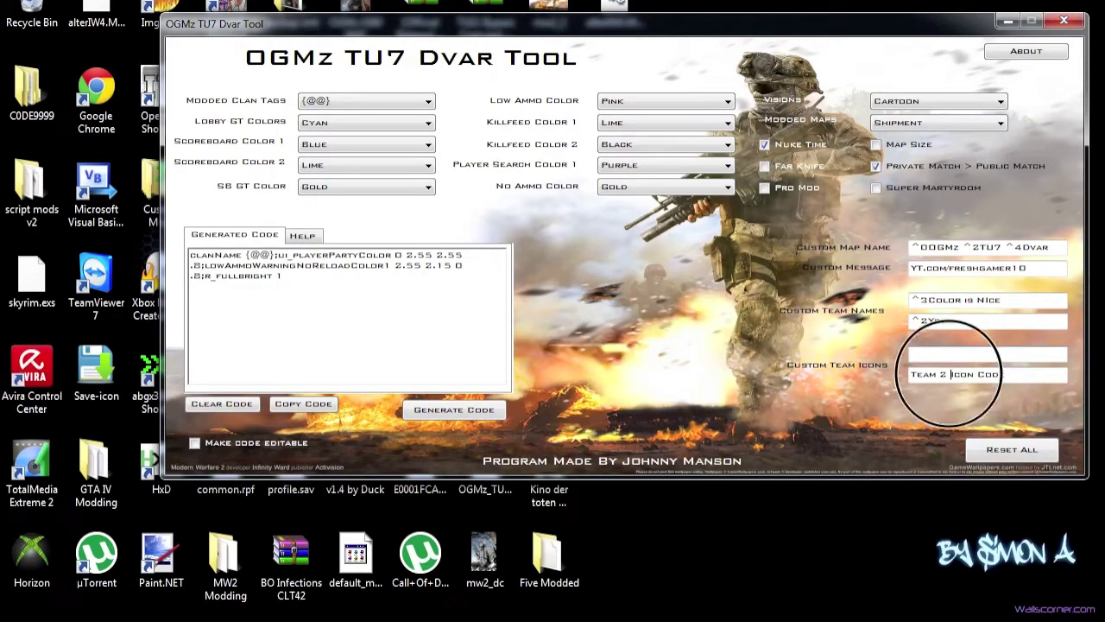
{"action": "left_click", "coordinate": [852, 372]}
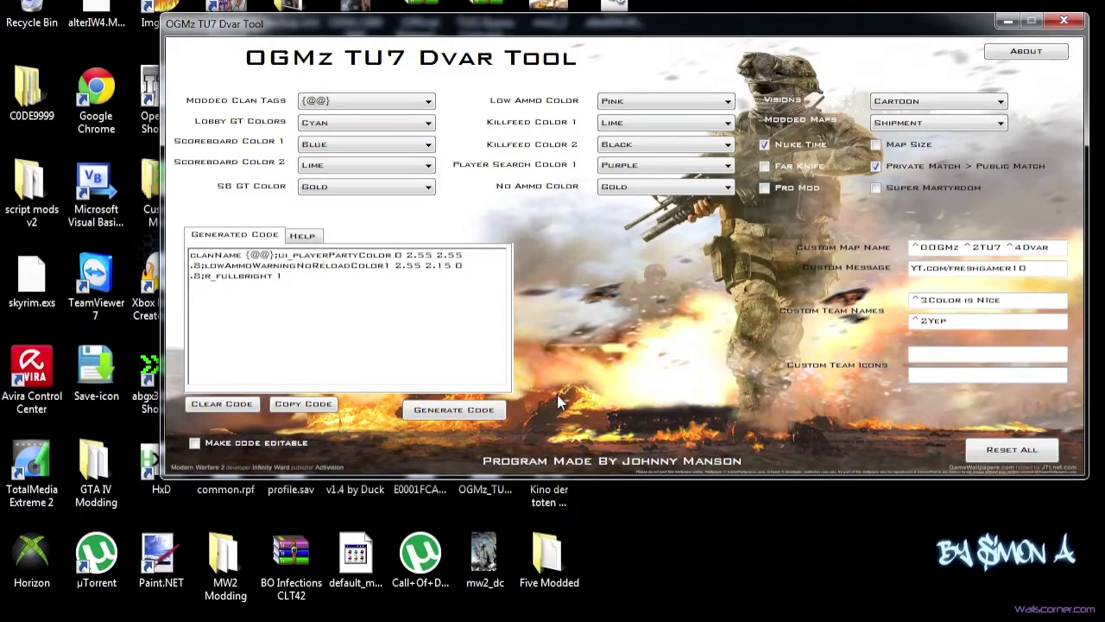
{"action": "left_click", "coordinate": [436, 406]}
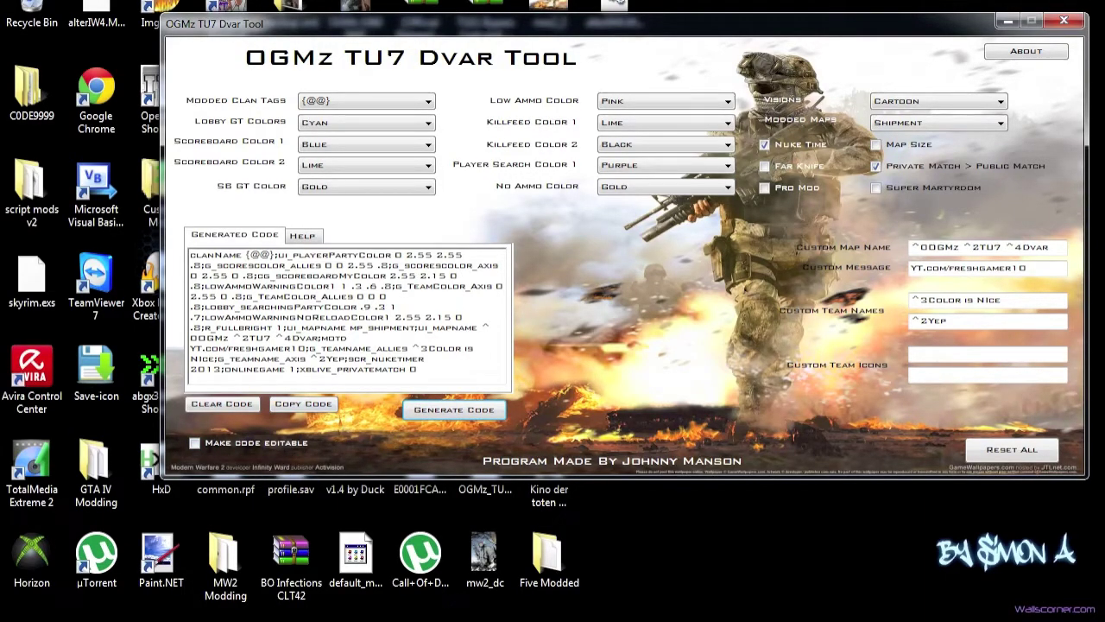
- Highlight the whole generated code to review it, and look through the Player Search Color 1 choices without changing the selection
{"action": "left_click_drag", "start_coordinate": [418, 369], "coordinate": [234, 250]}
{"action": "left_click", "coordinate": [346, 293]}
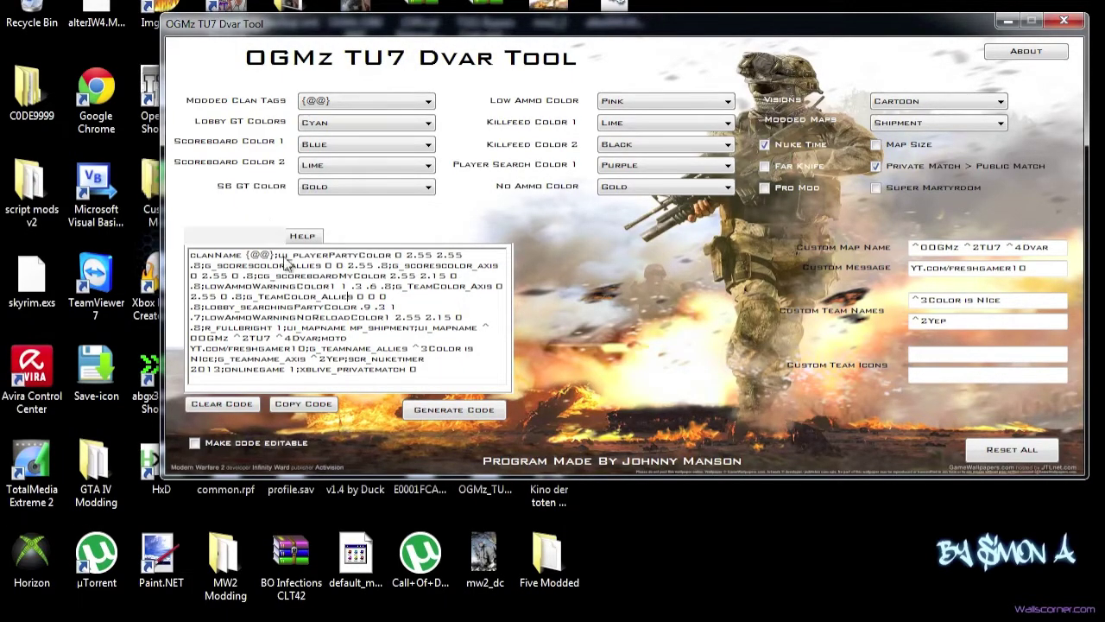
{"action": "left_click", "coordinate": [626, 166]}
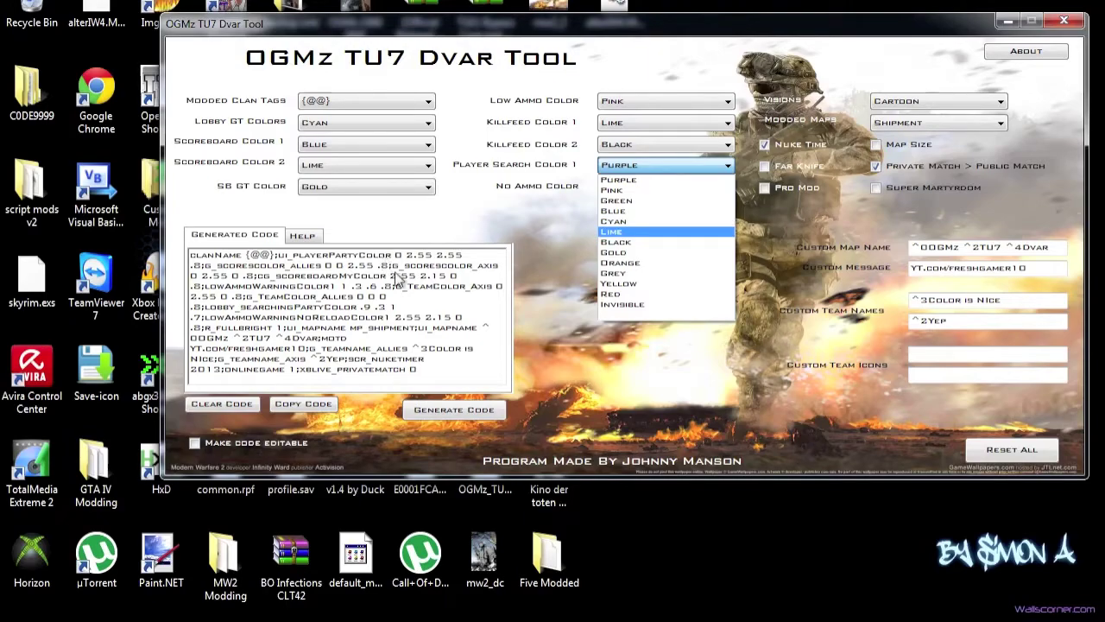
{"action": "left_click", "coordinate": [552, 251]}
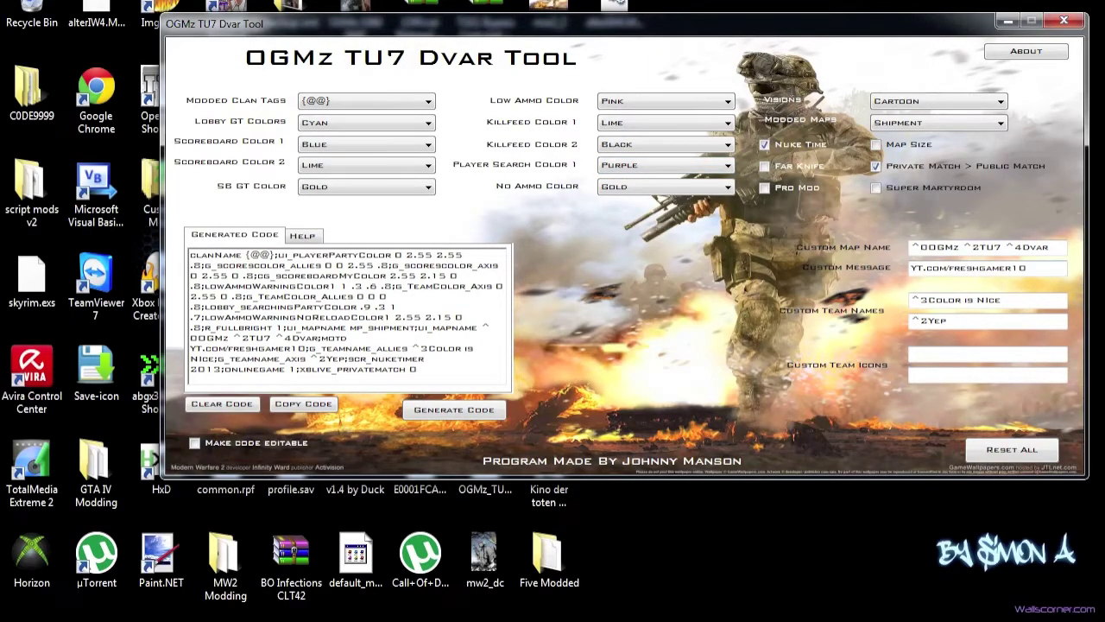
- Change Custom Map Name to "^0OGMz ^2TU7 ^4Tool"
{"action": "left_click", "coordinate": [1031, 246]}
{"action": "key", "text": "BackSpace"}
{"action": "key", "text": "Delete"}
{"action": "key", "text": "Delete"}
{"action": "type", "text": "VAR"}
{"action": "key", "text": "BackSpace"}
{"action": "key", "text": "BackSpace"}
{"action": "key", "text": "BackSpace"}
{"action": "key", "text": "BackSpace"}
{"action": "type", "text": "Tool"}
- Regenerate the code with the new map name, check that name in the output, and copy the code
{"action": "left_click", "coordinate": [301, 339]}
{"action": "left_click", "coordinate": [476, 413]}
{"action": "double_click", "coordinate": [298, 338]}
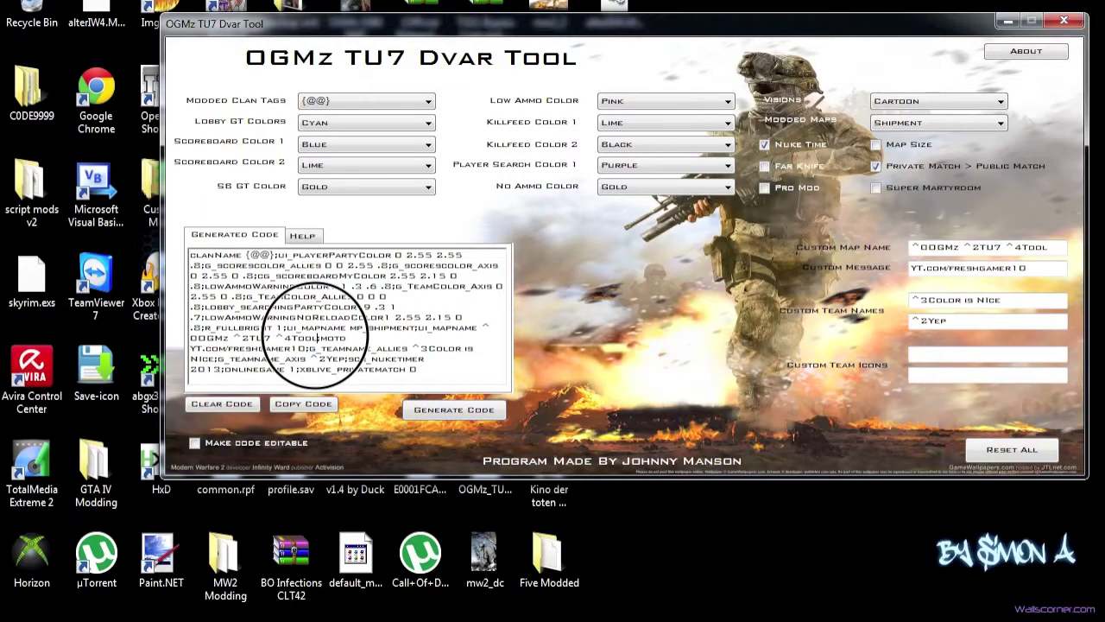
{"action": "left_click", "coordinate": [349, 333]}
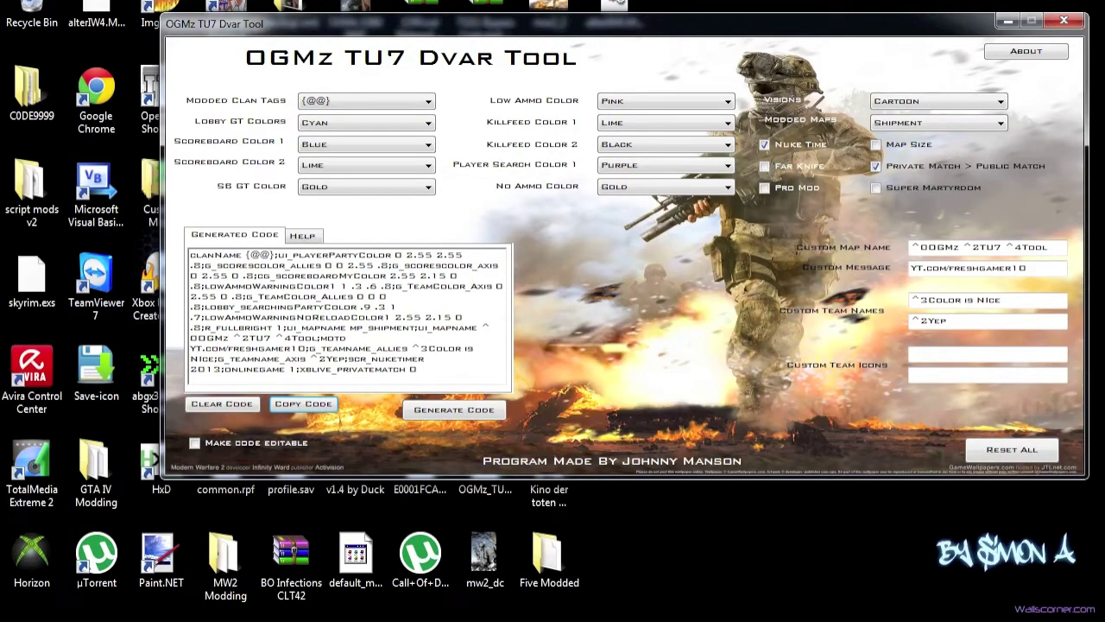
- Clear the code, generate and clear it once more, and reset all options of the tool
{"action": "left_click", "coordinate": [215, 404]}
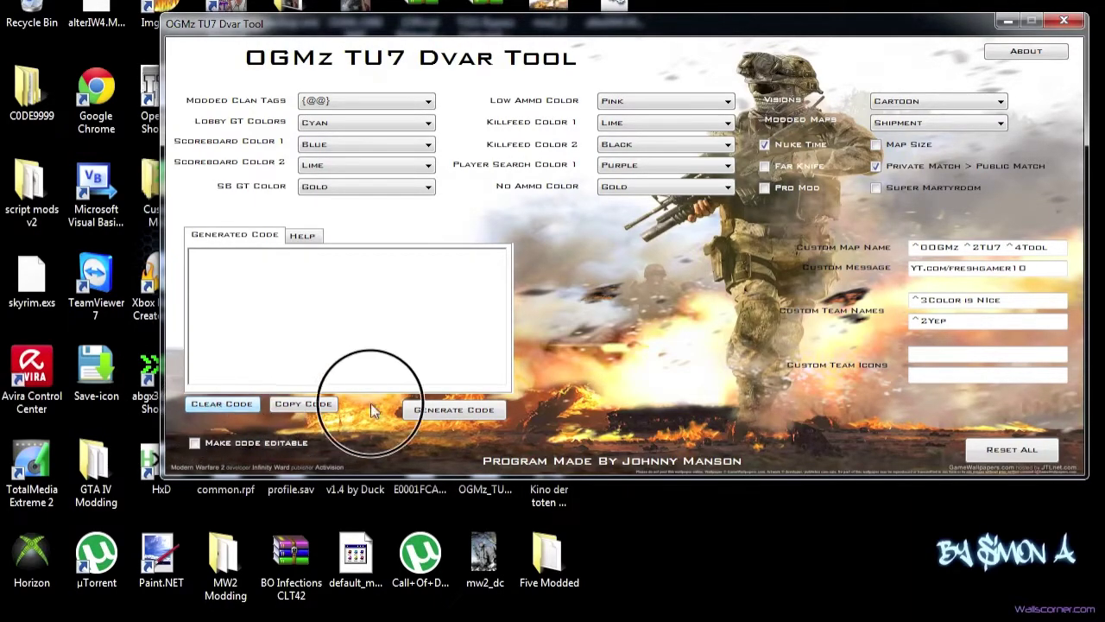
{"action": "left_click", "coordinate": [461, 413]}
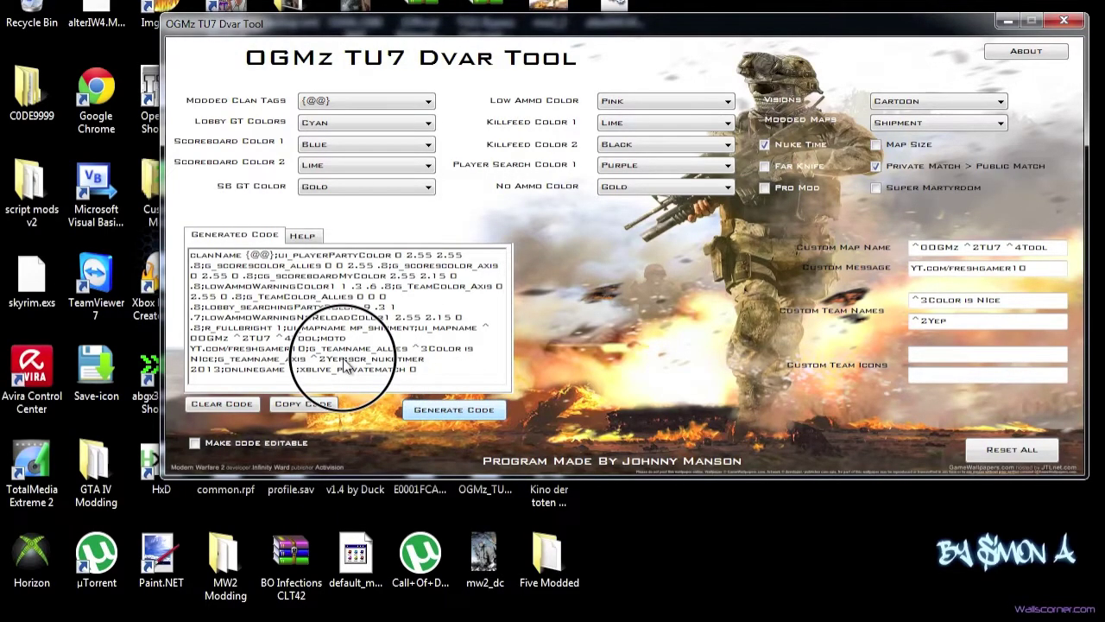
{"action": "left_click", "coordinate": [222, 404]}
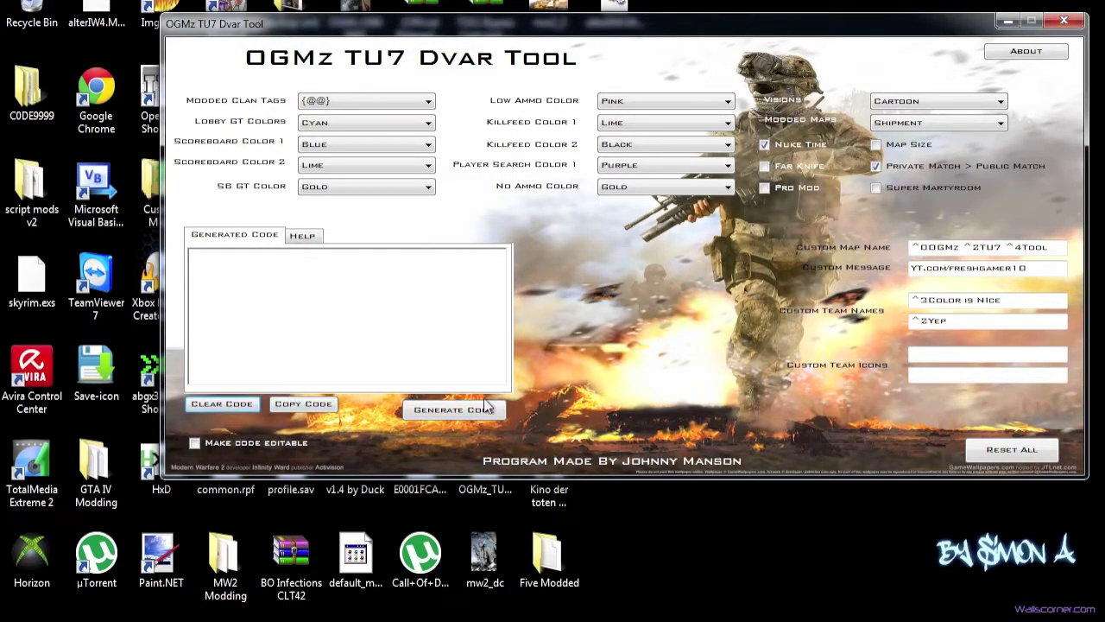
{"action": "left_click", "coordinate": [964, 451]}
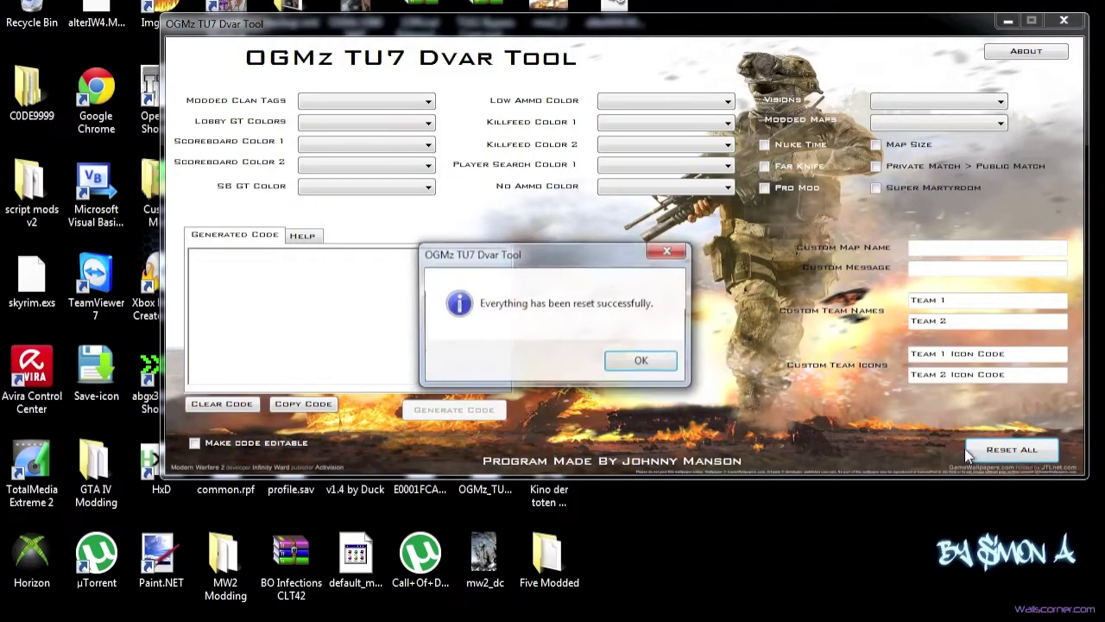
{"action": "left_click", "coordinate": [641, 361]}
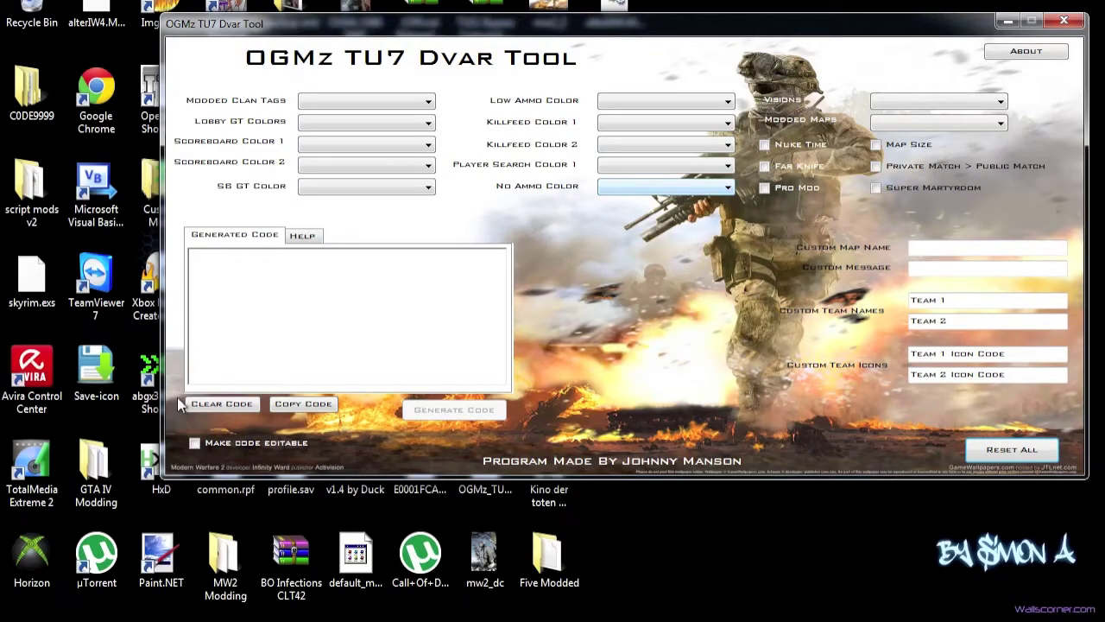
- Set Lobby GT Colors to Black and Killfeed Color 2 to Pink, generating the code after each choice
{"action": "left_click", "coordinate": [393, 126]}
{"action": "left_click", "coordinate": [363, 273]}
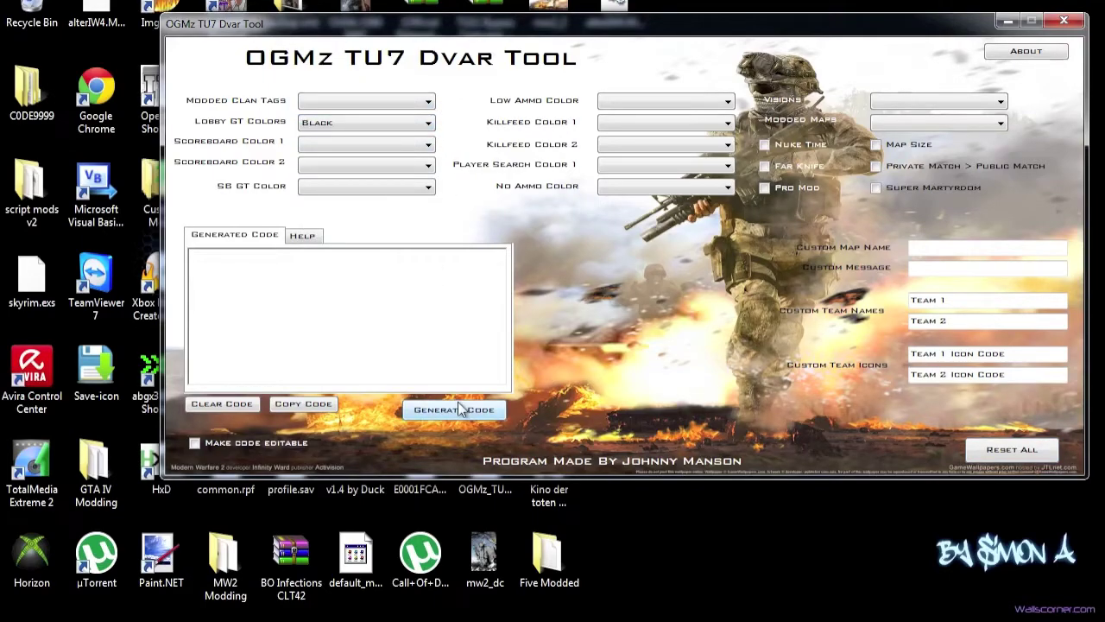
{"action": "left_click", "coordinate": [458, 410]}
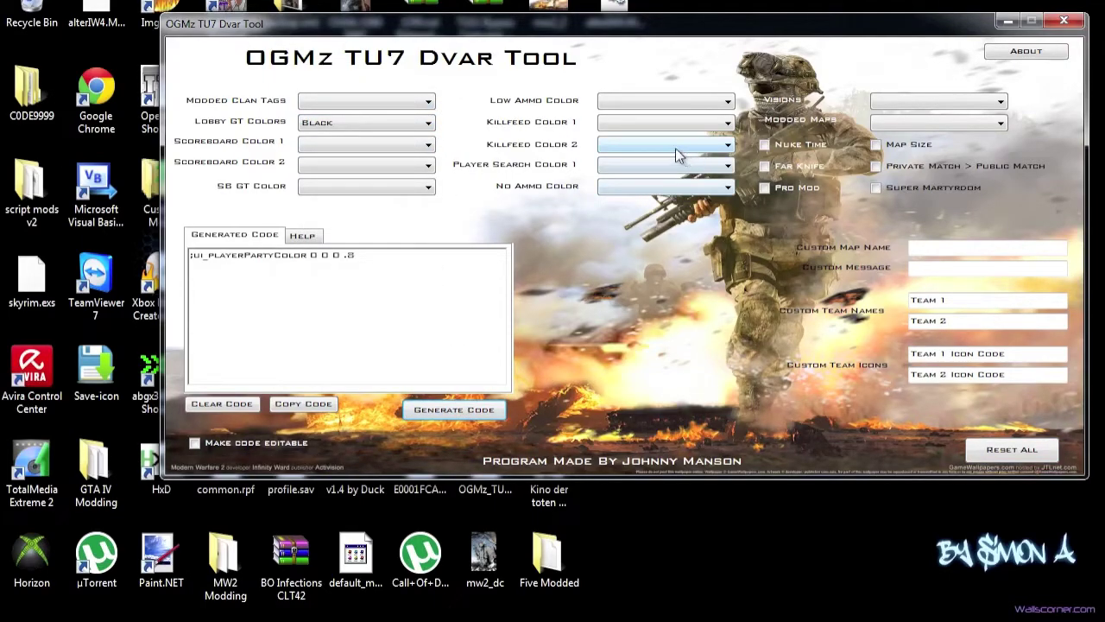
{"action": "left_click", "coordinate": [666, 144]}
{"action": "left_click", "coordinate": [658, 160]}
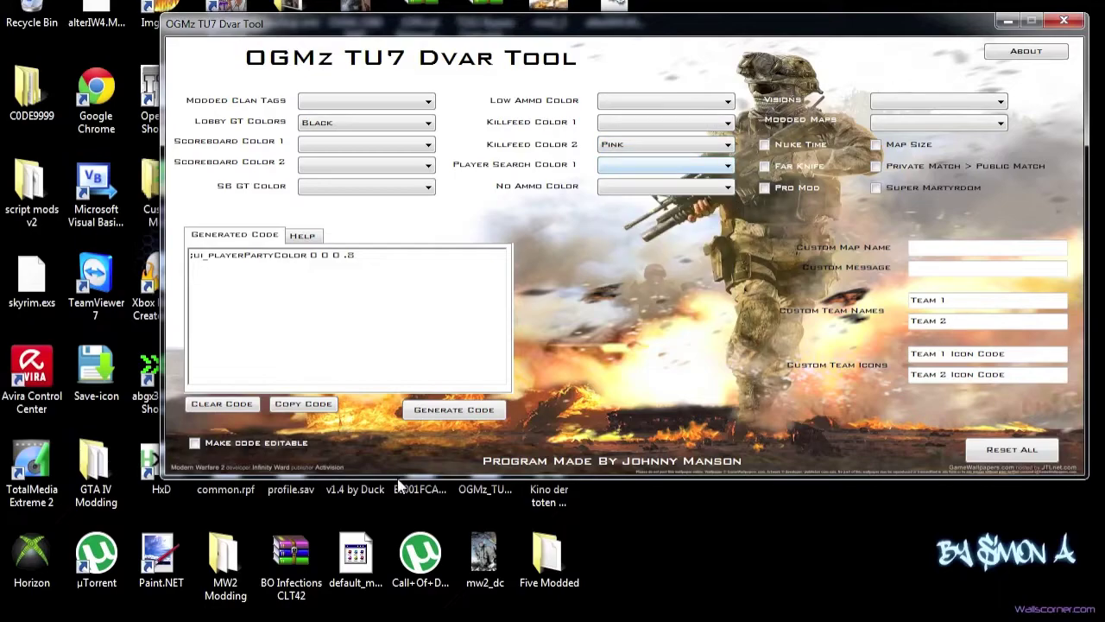
{"action": "left_click", "coordinate": [442, 411]}
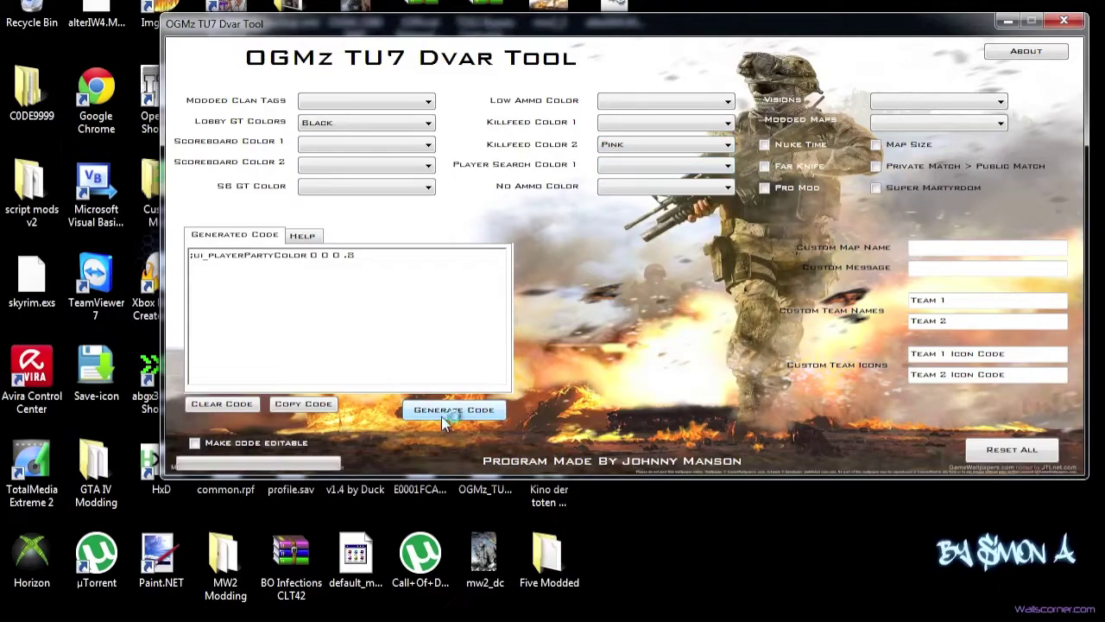
- Set Modded Maps to Shipment and generate the code again
{"action": "left_click", "coordinate": [905, 122]}
{"action": "left_click", "coordinate": [898, 137]}
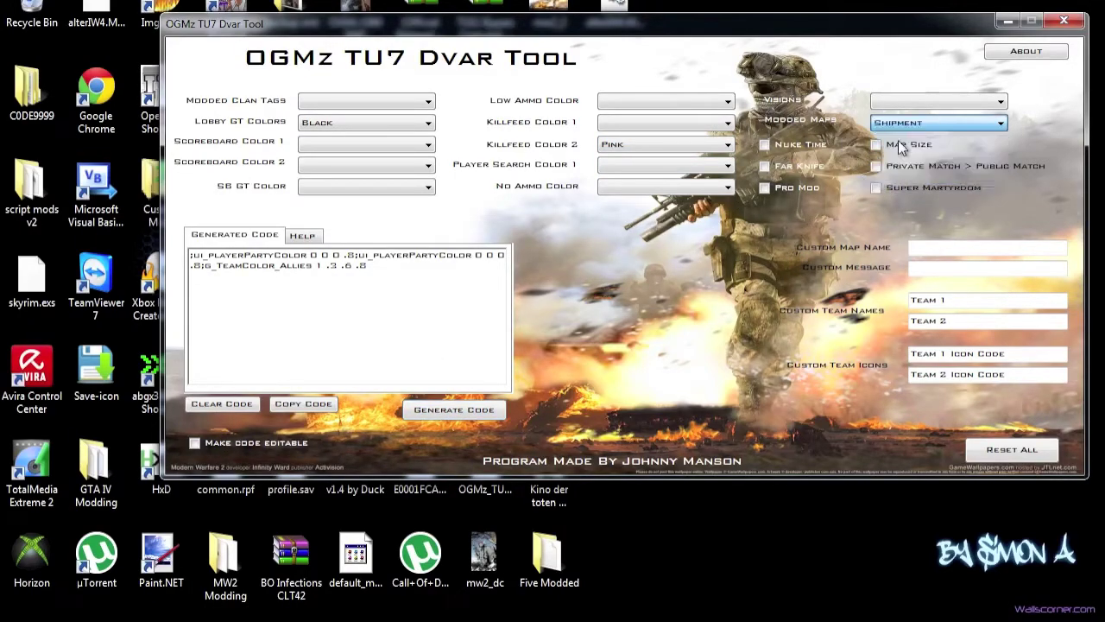
{"action": "left_click", "coordinate": [483, 411]}
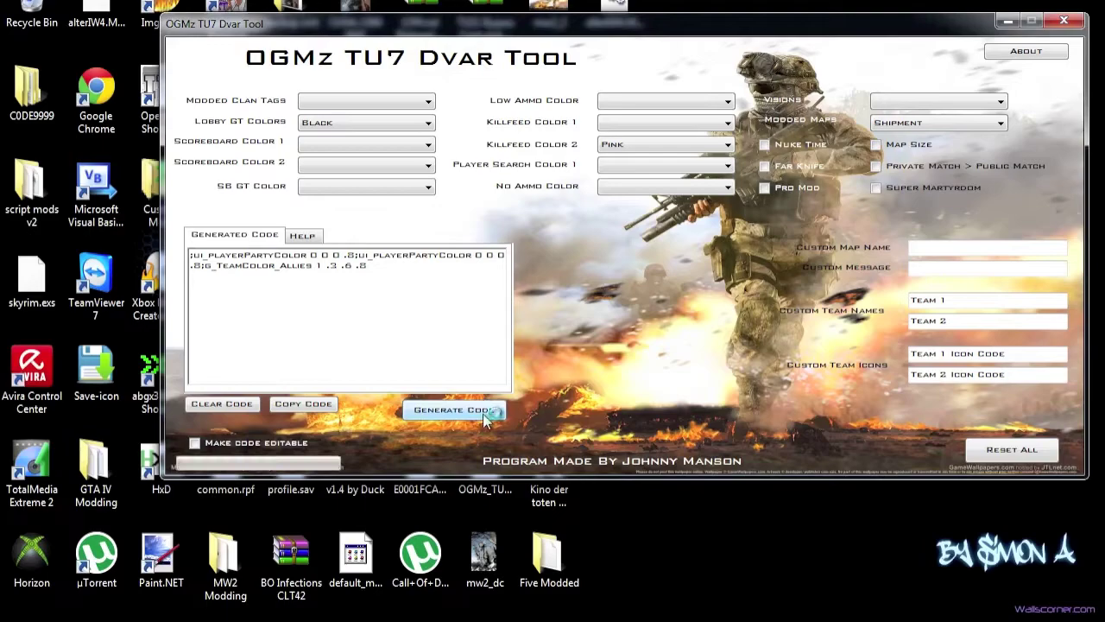
- Make the generated code editable and retype the ending of the mp_shipment map value, entering "tment"
{"action": "left_click", "coordinate": [265, 443]}
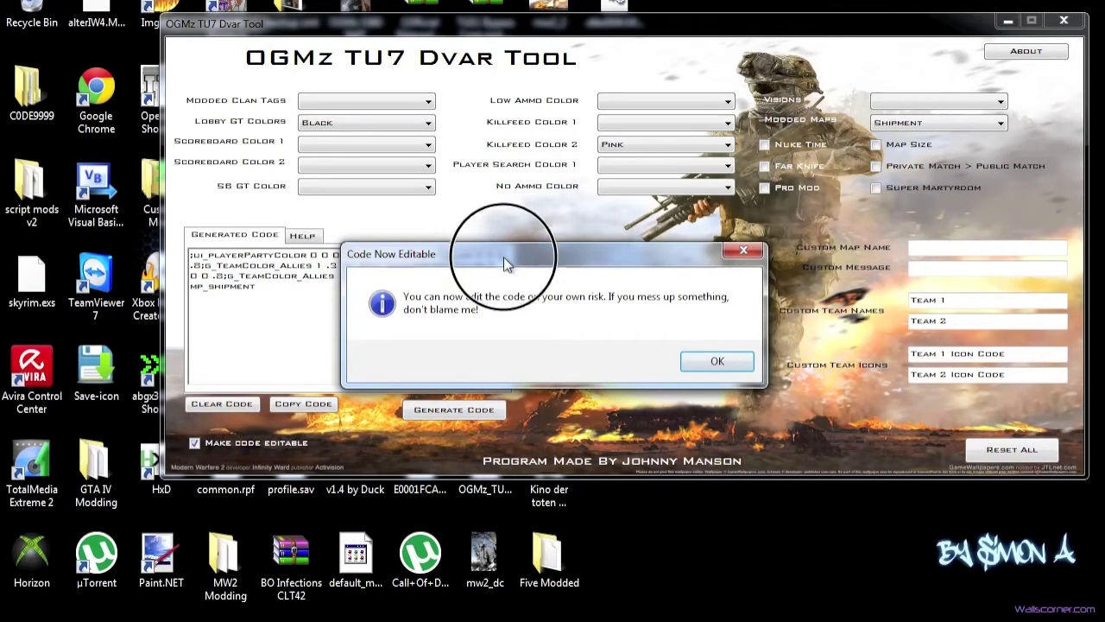
{"action": "left_click", "coordinate": [715, 390]}
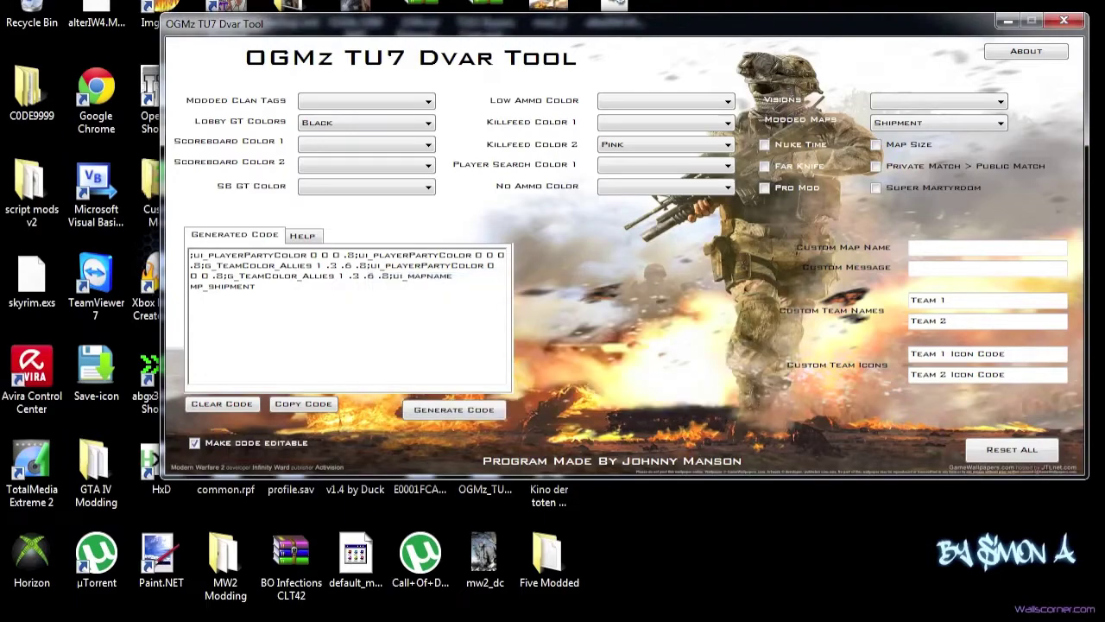
{"action": "left_click", "coordinate": [297, 287]}
{"action": "key", "text": "BackSpace"}
{"action": "key", "text": "BackSpace"}
{"action": "type", "text": "TMEN"}
{"action": "key", "text": "BackSpace"}
{"action": "key", "text": "BackSpace"}
{"action": "key", "text": "BackSpace"}
{"action": "key", "text": "BackSpace"}
{"action": "type", "text": "tment"}
- Turn off code editing, highlight the whole generated code, and clear the selection
{"action": "left_click", "coordinate": [265, 446]}
{"action": "key", "text": "ctrl+a"}
{"action": "left_click_drag", "start_coordinate": [255, 287], "coordinate": [188, 254]}
{"action": "left_click", "coordinate": [380, 312]}
- Reset all options and the generated code, and dismiss the notice
{"action": "left_click", "coordinate": [1012, 445]}
{"action": "left_click", "coordinate": [1047, 457]}
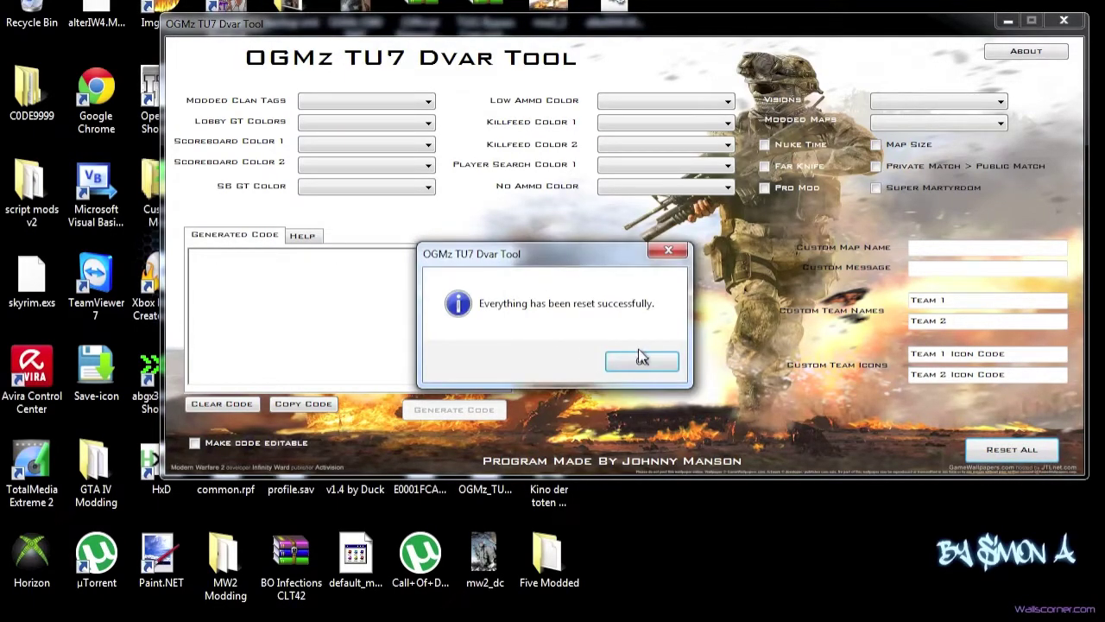
{"action": "left_click", "coordinate": [640, 360]}
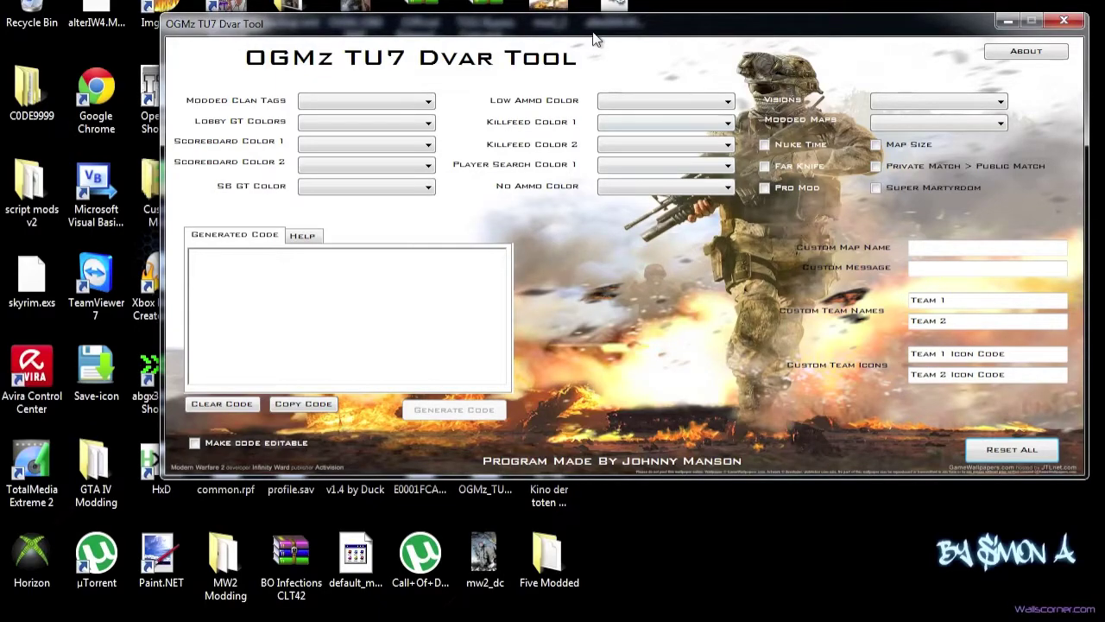
- Reposition the OGMz TU7 Dvar Tool window on the desktop and close the tool
{"action": "left_click_drag", "start_coordinate": [594, 39], "coordinate": [536, 53]}
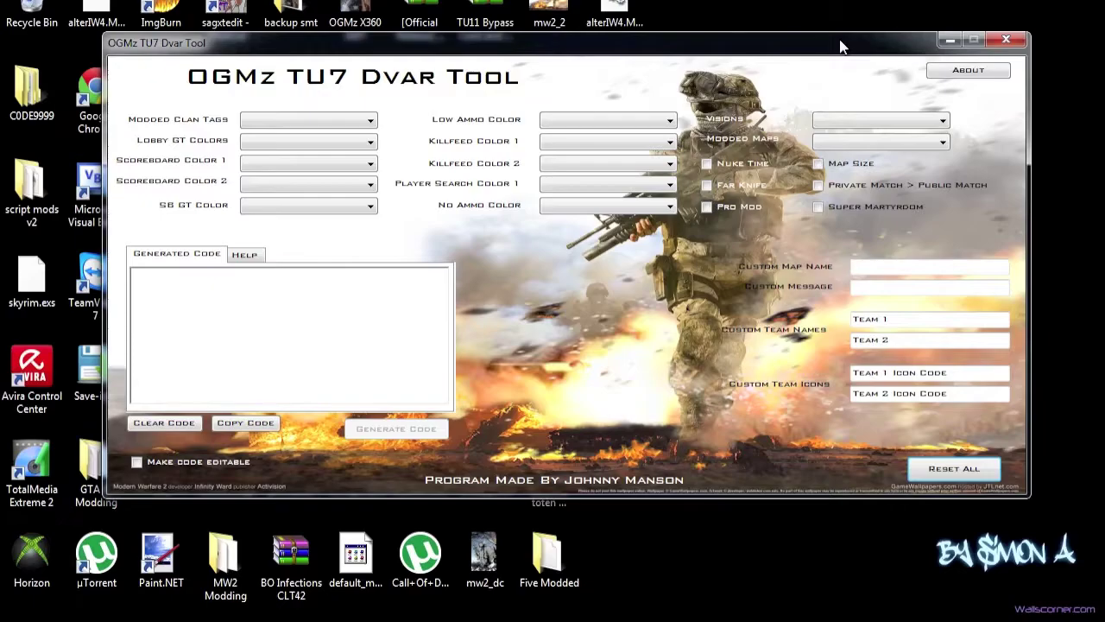
{"action": "left_click_drag", "start_coordinate": [840, 41], "coordinate": [851, 44]}
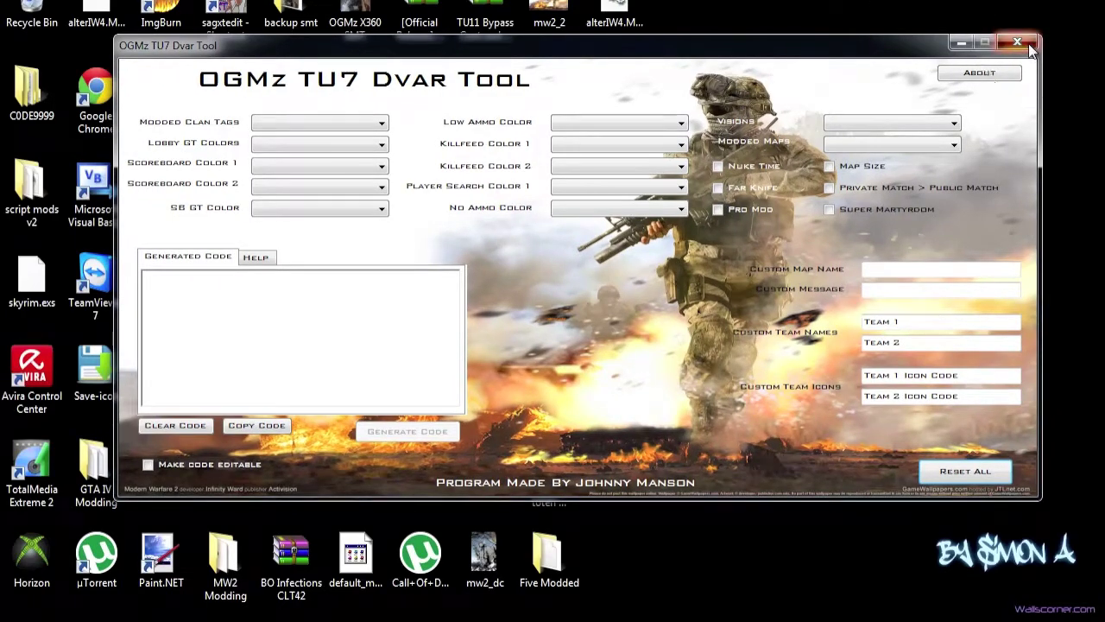
{"action": "left_click", "coordinate": [1029, 43]}
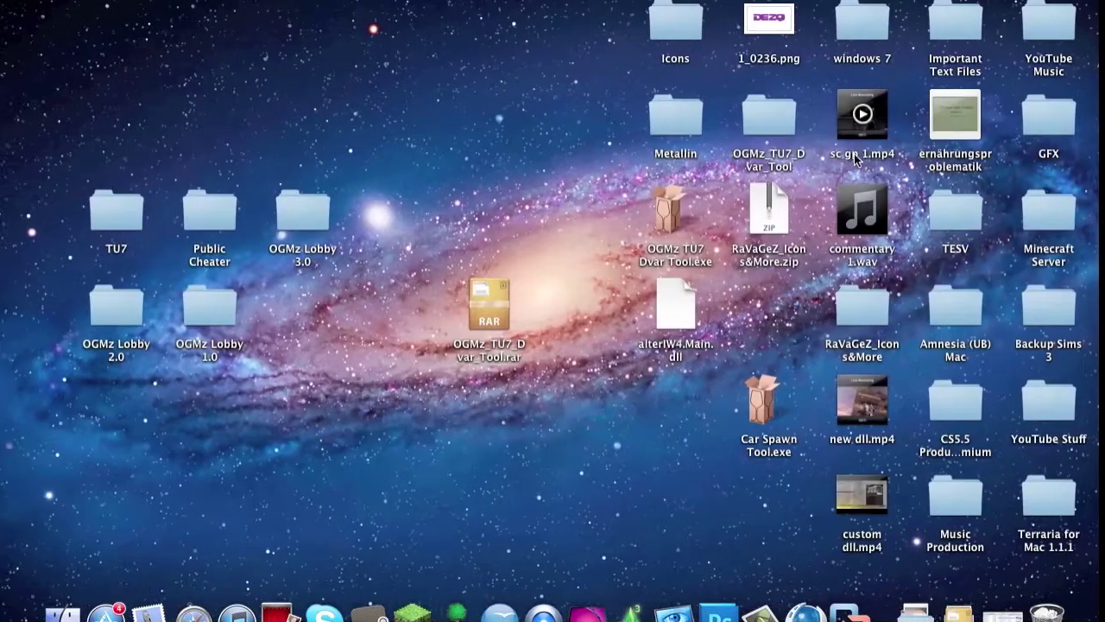